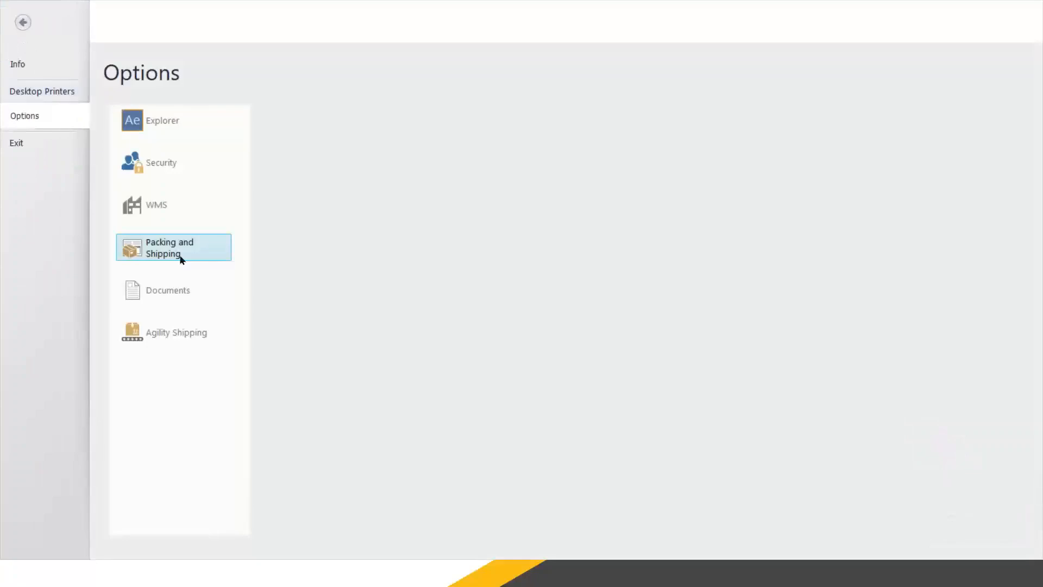
- Show the Packing and Shipping Package Type list with the CTN and PLT groups collapsed
{"action": "left_click", "coordinate": [188, 255]}
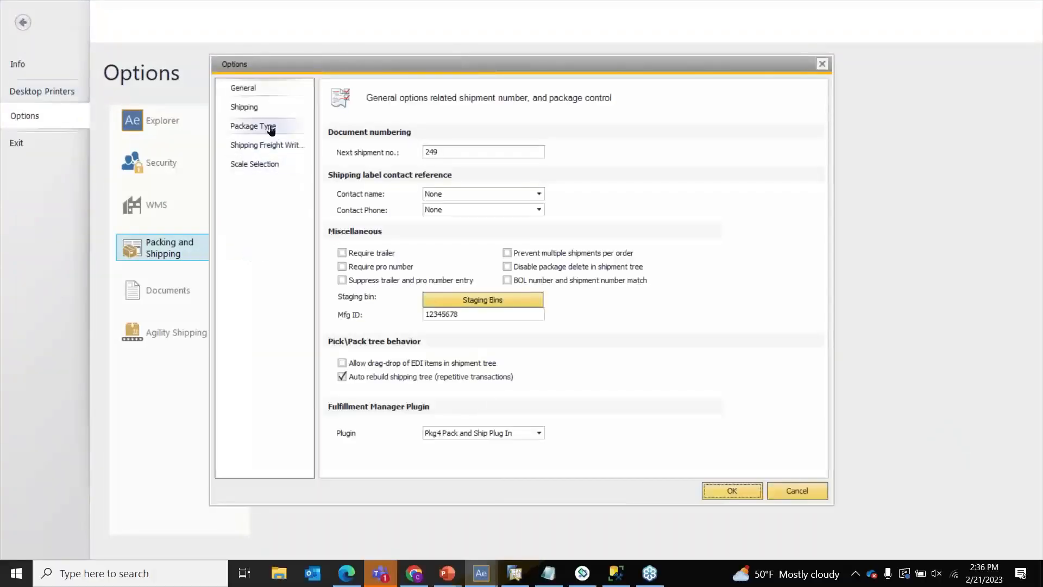
{"action": "left_click", "coordinate": [272, 127]}
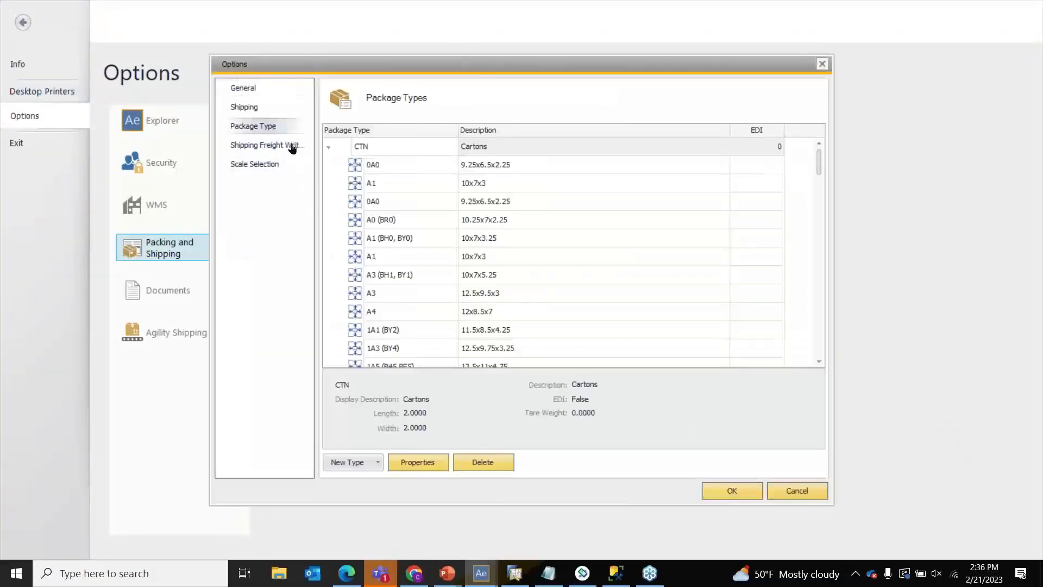
{"action": "left_click", "coordinate": [324, 151]}
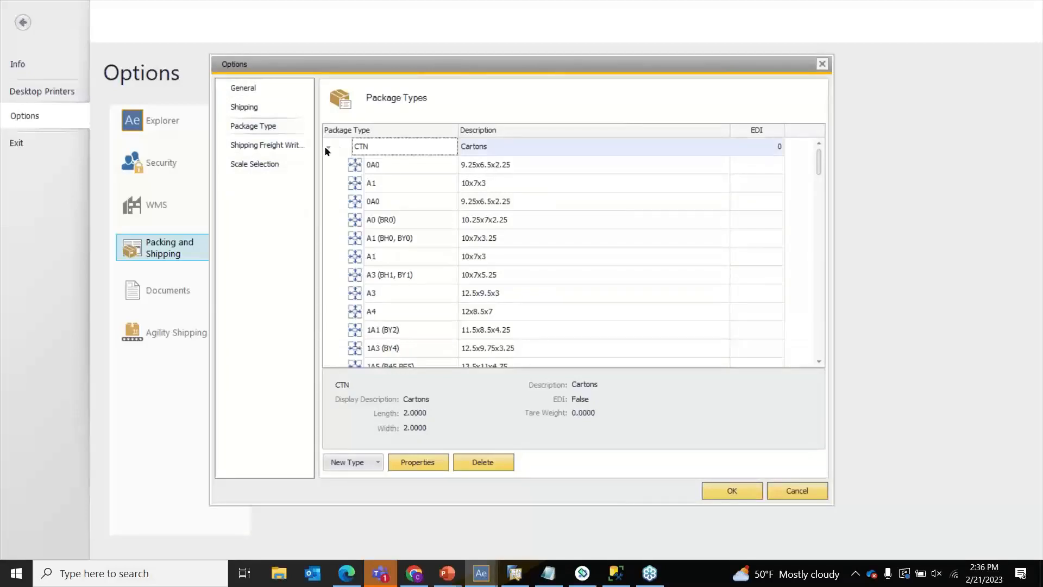
{"action": "left_click", "coordinate": [328, 147]}
{"action": "left_click", "coordinate": [329, 166]}
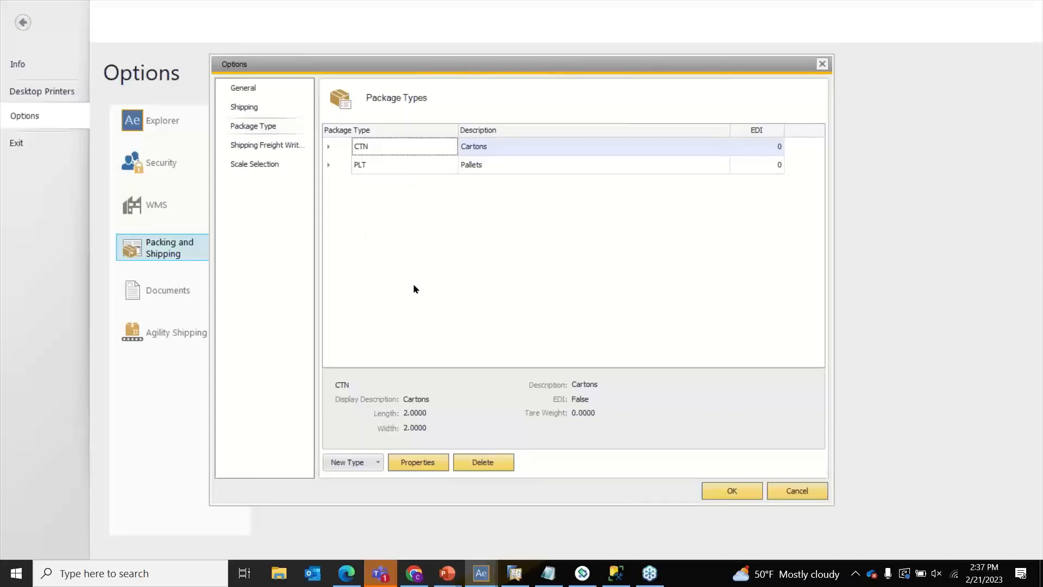
- Expand and collapse CTN and PLT to review their sizes, then show the New Type choices
{"action": "left_click", "coordinate": [329, 146]}
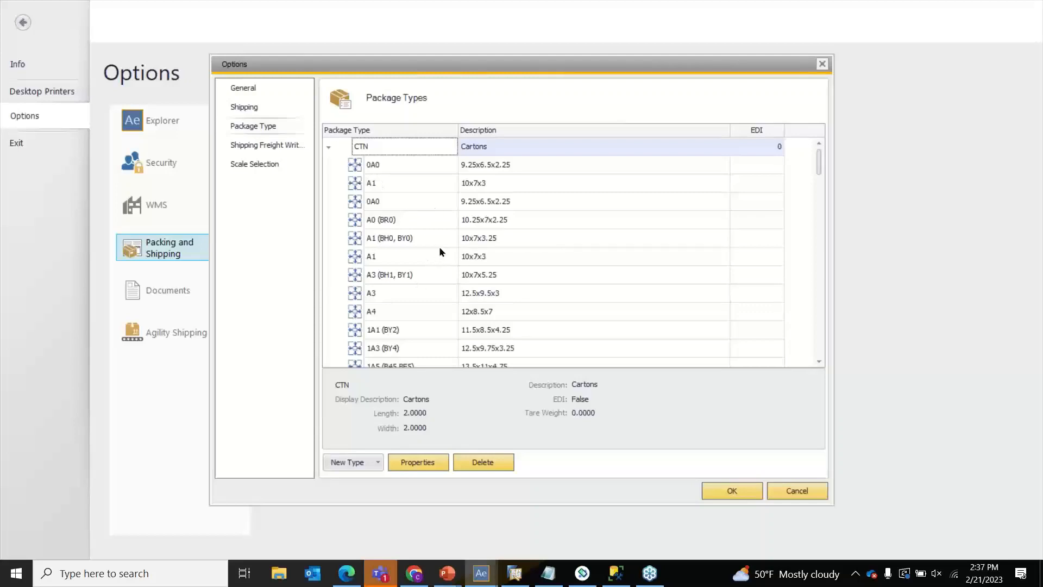
{"action": "left_click", "coordinate": [329, 147]}
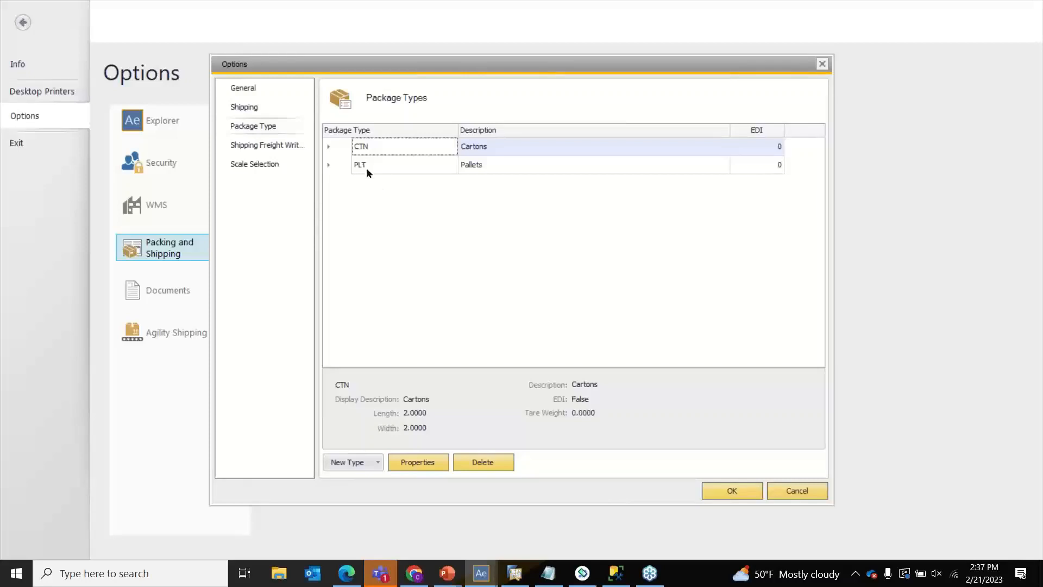
{"action": "left_click", "coordinate": [328, 165]}
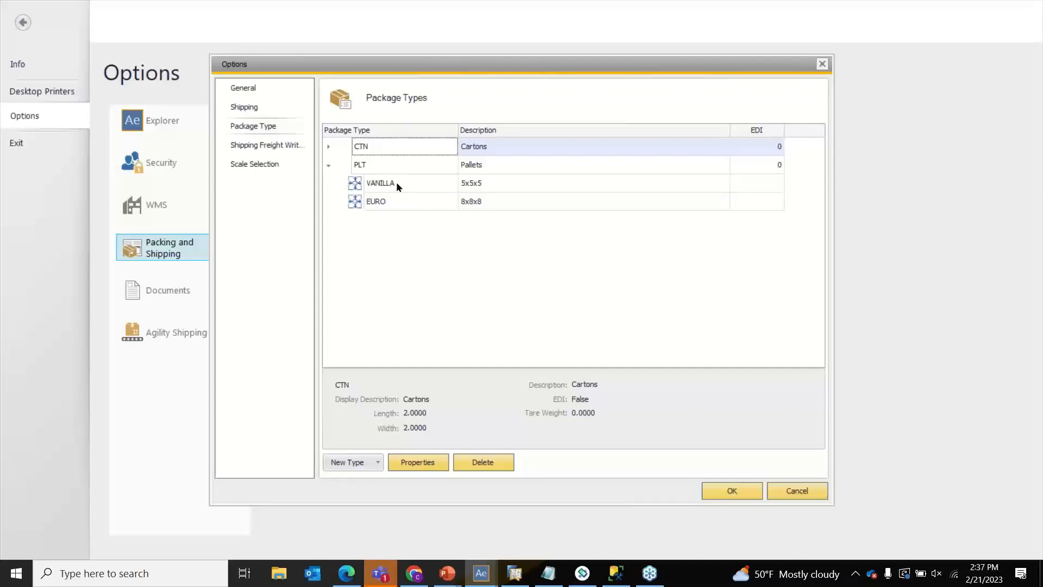
{"action": "left_click", "coordinate": [328, 165]}
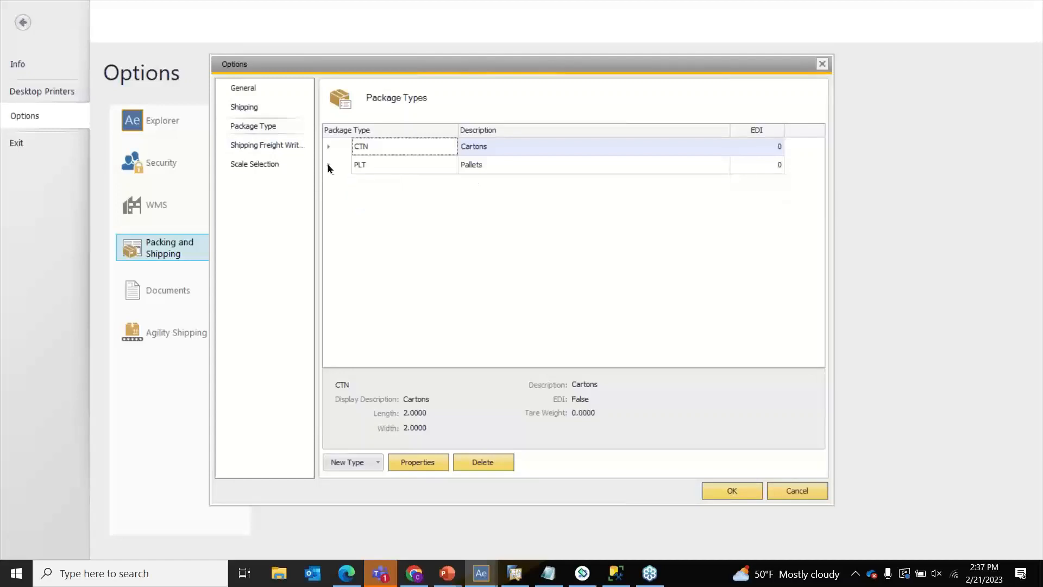
{"action": "left_click", "coordinate": [379, 462]}
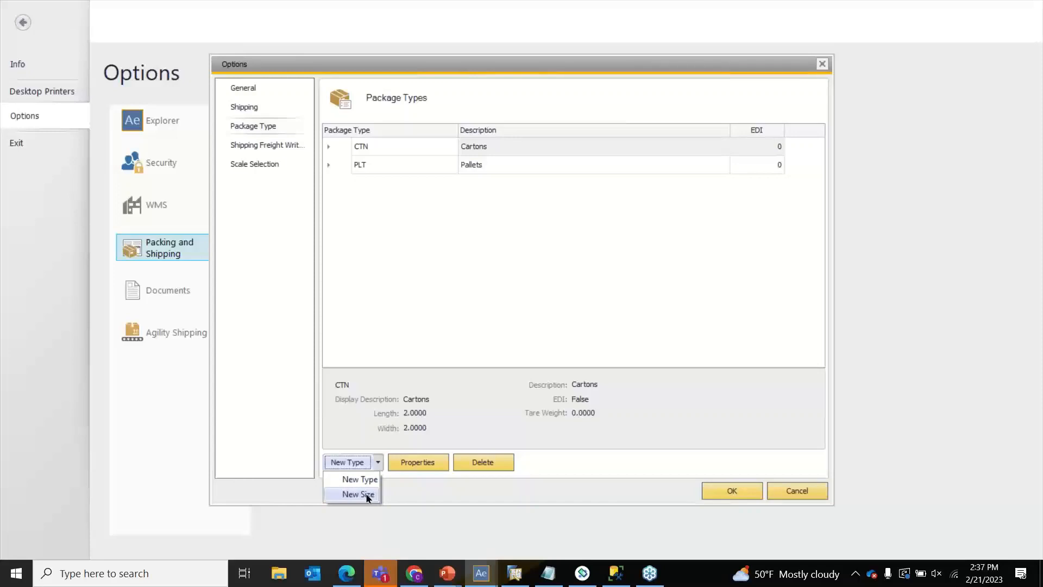
- Create package type CONT with Description and Display Description 'Container' and no parent package
{"action": "left_click", "coordinate": [362, 485]}
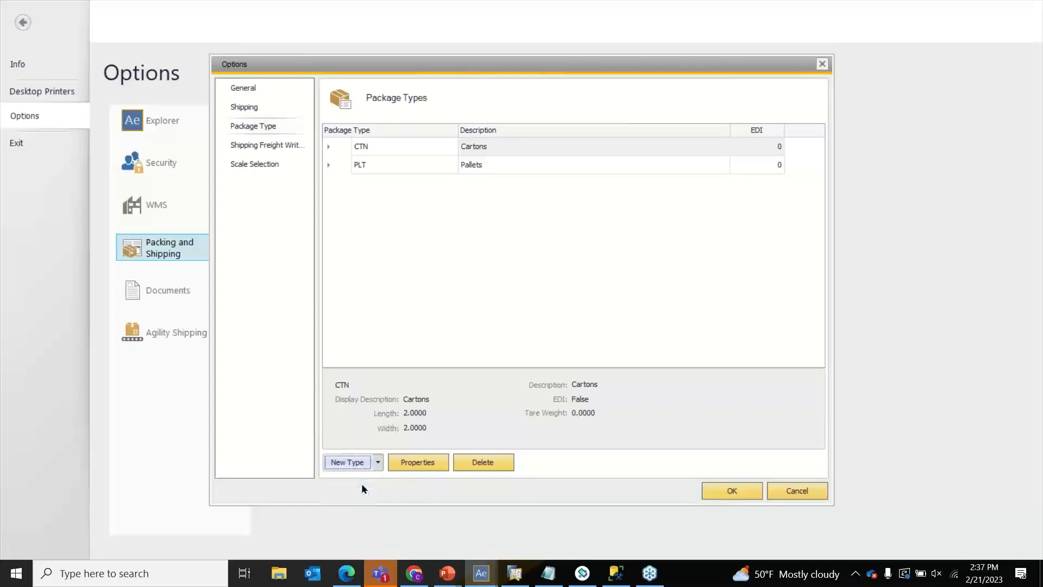
{"action": "left_click_drag", "start_coordinate": [552, 155], "coordinate": [530, 138]}
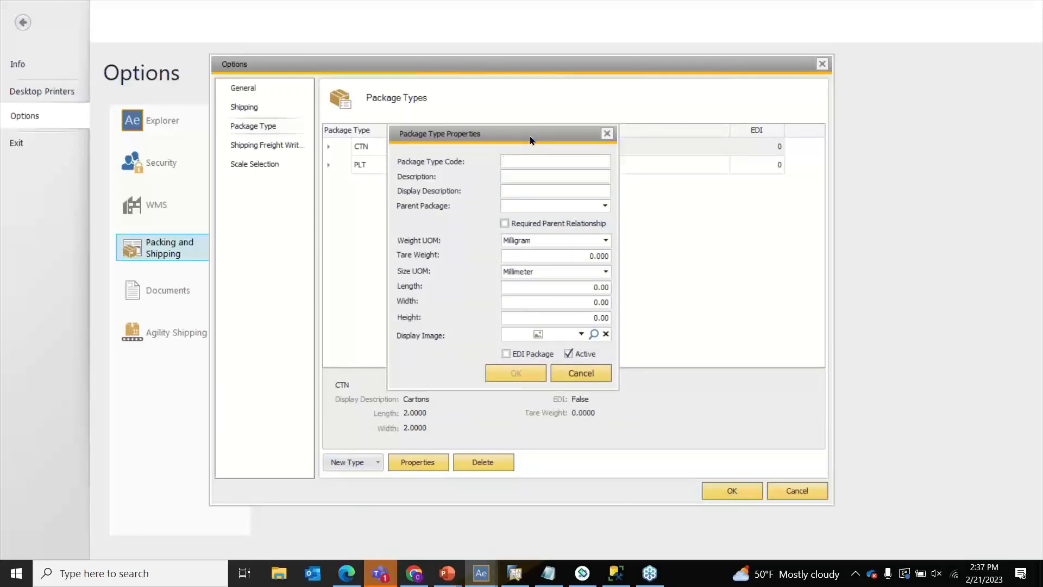
{"action": "type", "text": "CONT"}
{"action": "left_click", "coordinate": [588, 182]}
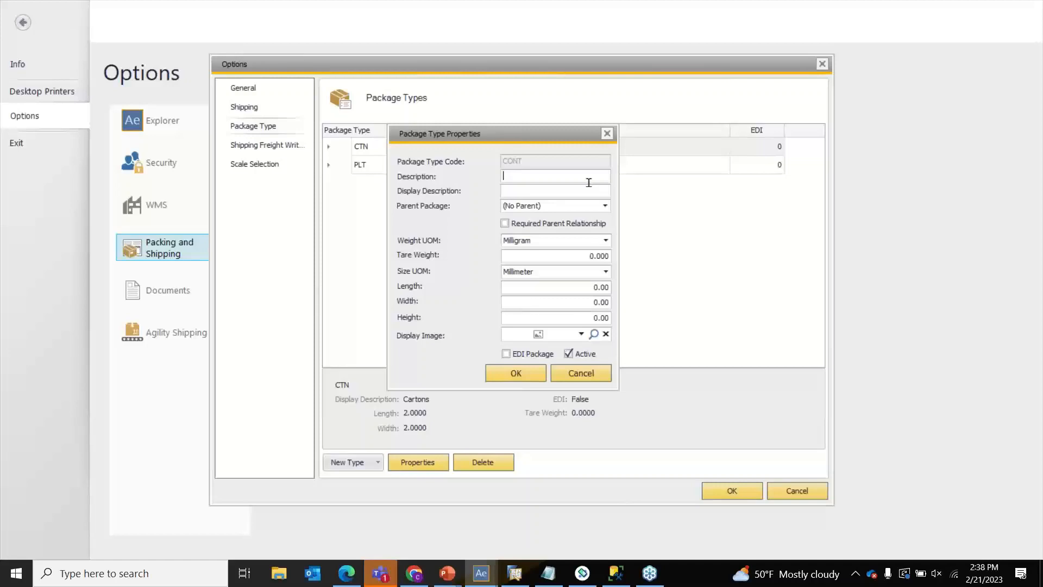
{"action": "type", "text": "Container"}
{"action": "left_click", "coordinate": [586, 190]}
{"action": "type", "text": "Container"}
{"action": "left_click", "coordinate": [571, 175]}
{"action": "left_click", "coordinate": [566, 192]}
{"action": "left_click", "coordinate": [589, 177]}
{"action": "left_click", "coordinate": [516, 373]}
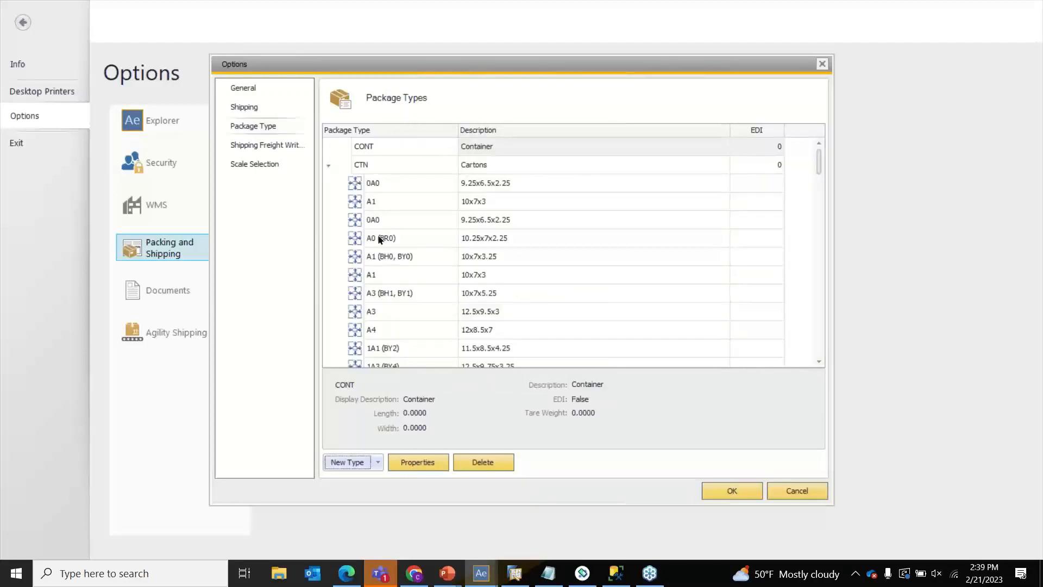
- Collapse CTN and accept the package type changes with OK to return to Options
{"action": "left_click", "coordinate": [337, 167]}
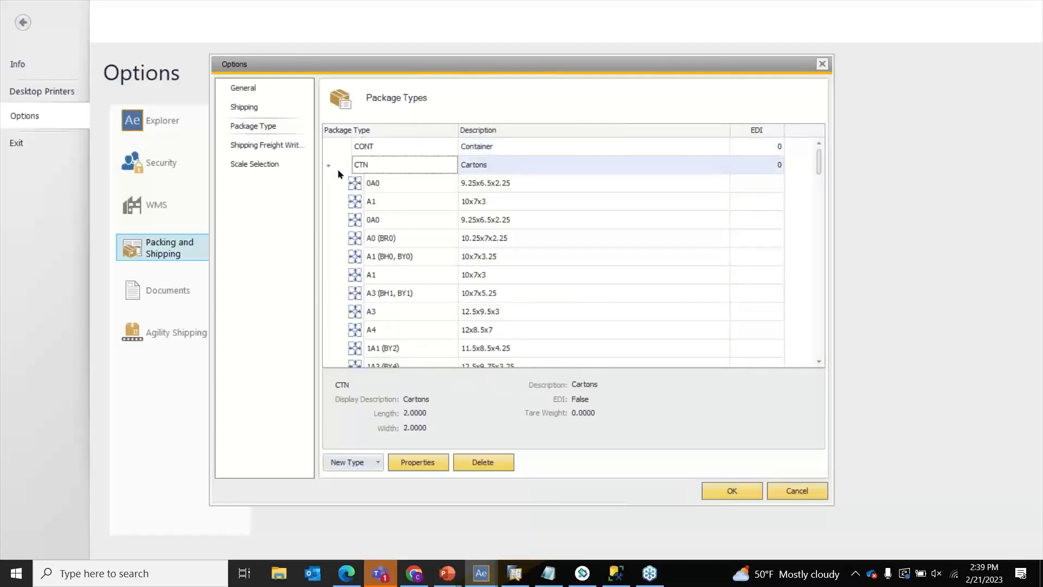
{"action": "left_click", "coordinate": [332, 165]}
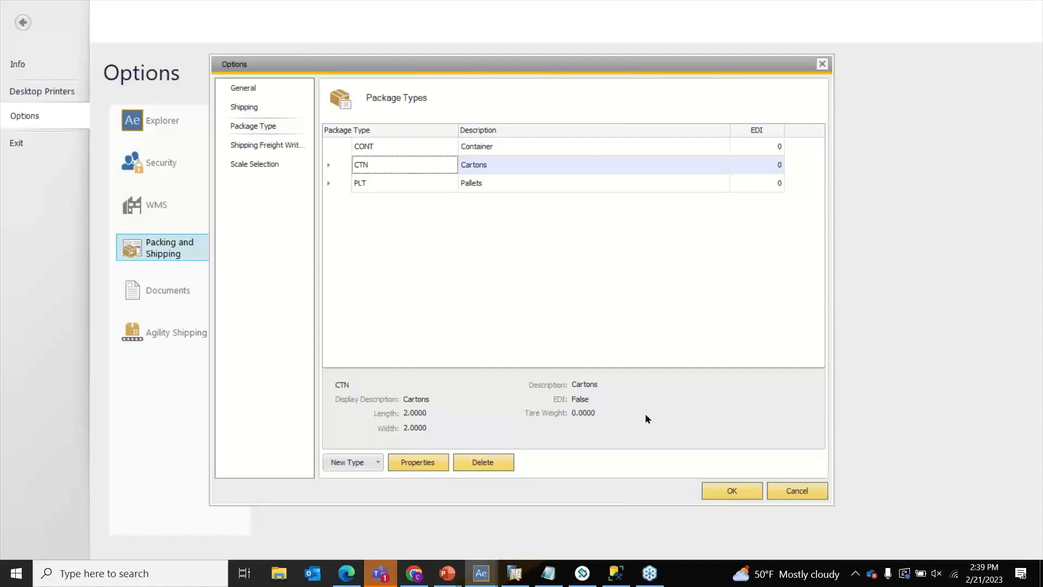
{"action": "left_click", "coordinate": [733, 490]}
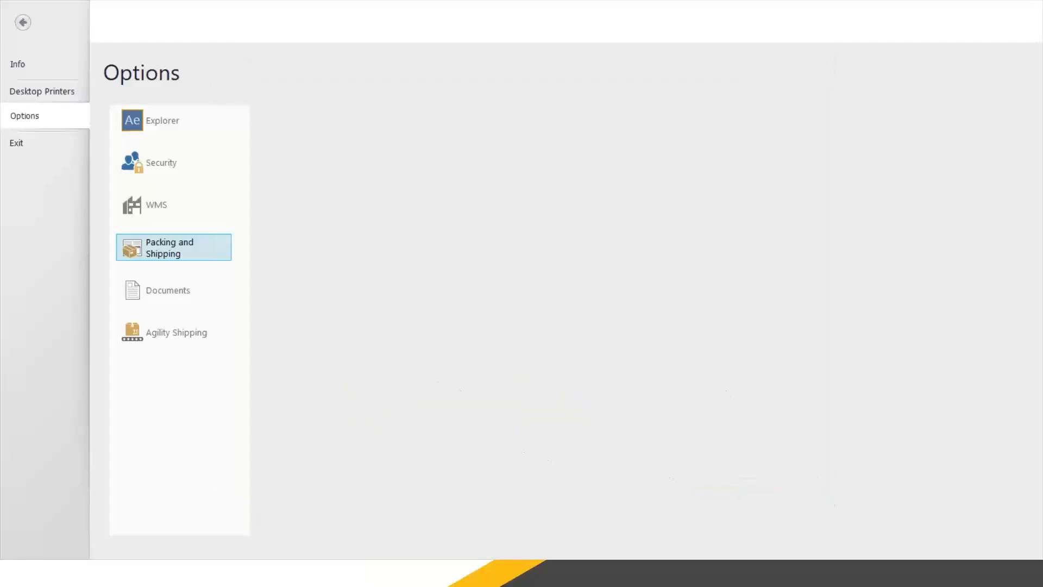
- Switch to SAP Business One and open Administration > Setup > Inventory > Package Types
{"action": "key", "text": "alt+Tab"}
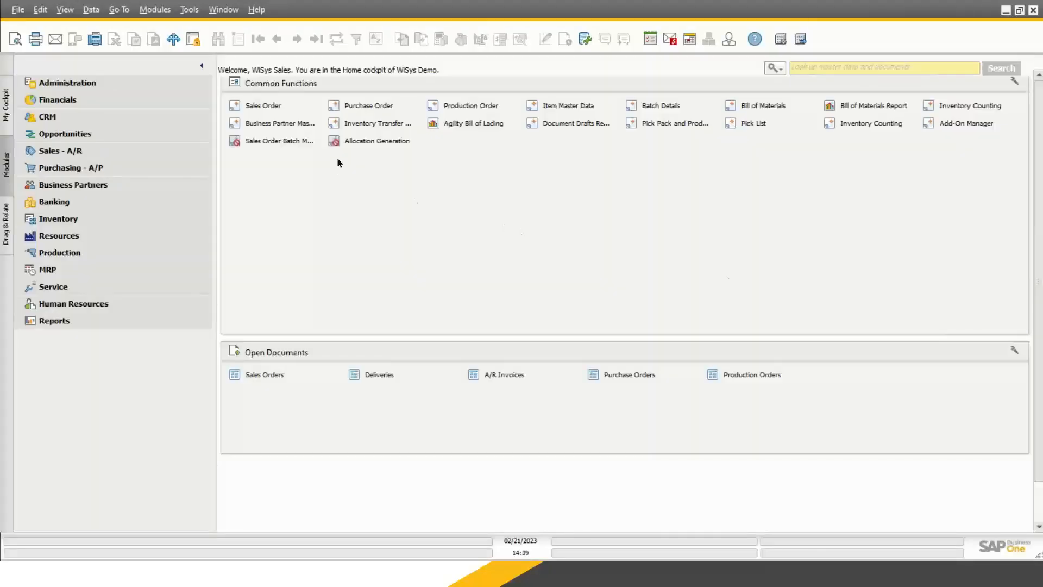
{"action": "left_click_drag", "start_coordinate": [161, 2], "coordinate": [163, 10]}
{"action": "left_click_drag", "start_coordinate": [284, 24], "coordinate": [274, 1]}
{"action": "left_click", "coordinate": [143, 10]}
{"action": "mouse_move", "coordinate": [190, 31]}
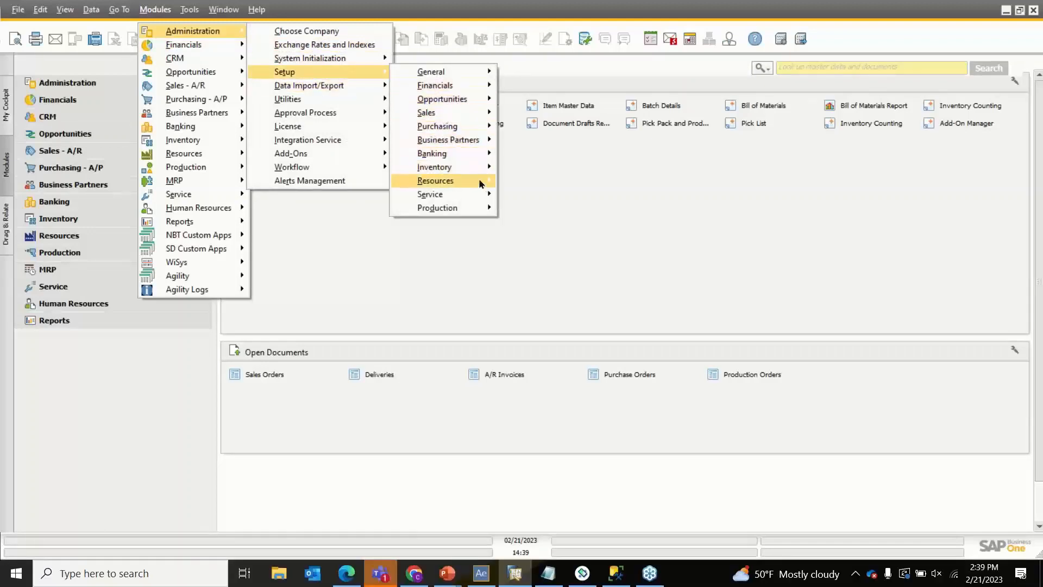
{"action": "mouse_move", "coordinate": [462, 167]}
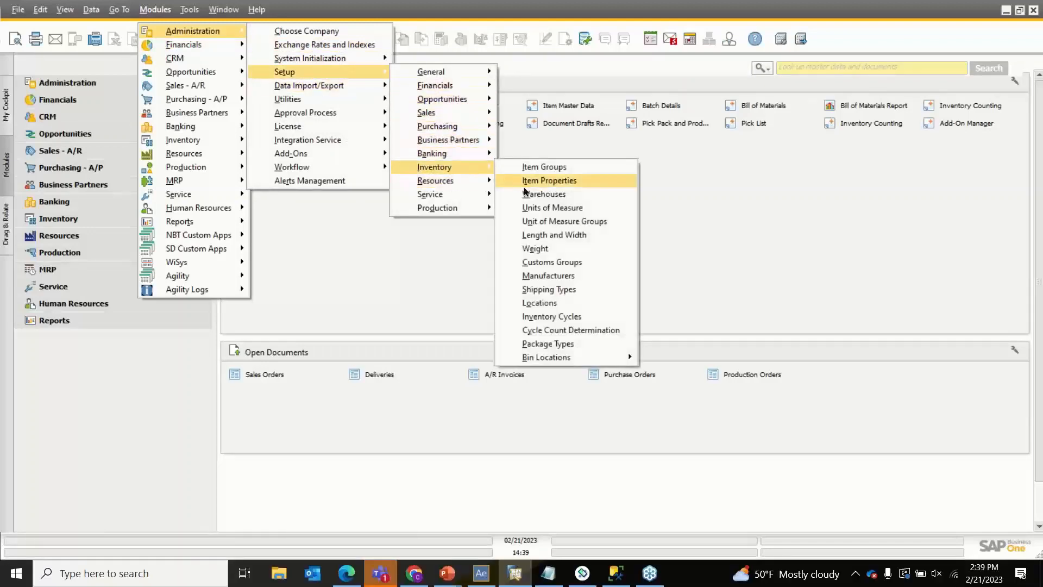
{"action": "left_click", "coordinate": [596, 345]}
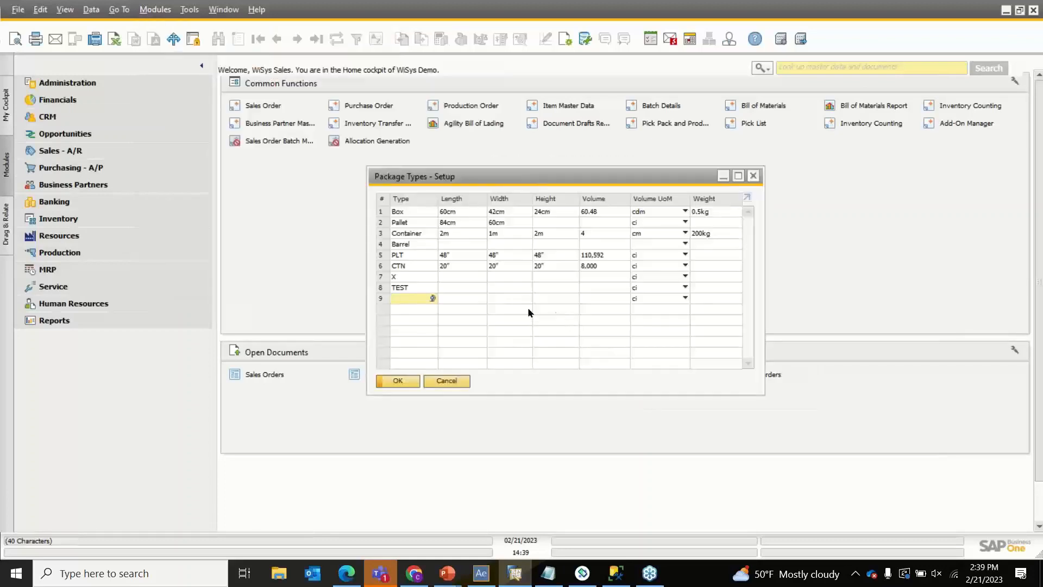
- Enter CONT as the package type in row 9, update, and close the setup window
{"action": "left_click", "coordinate": [406, 259]}
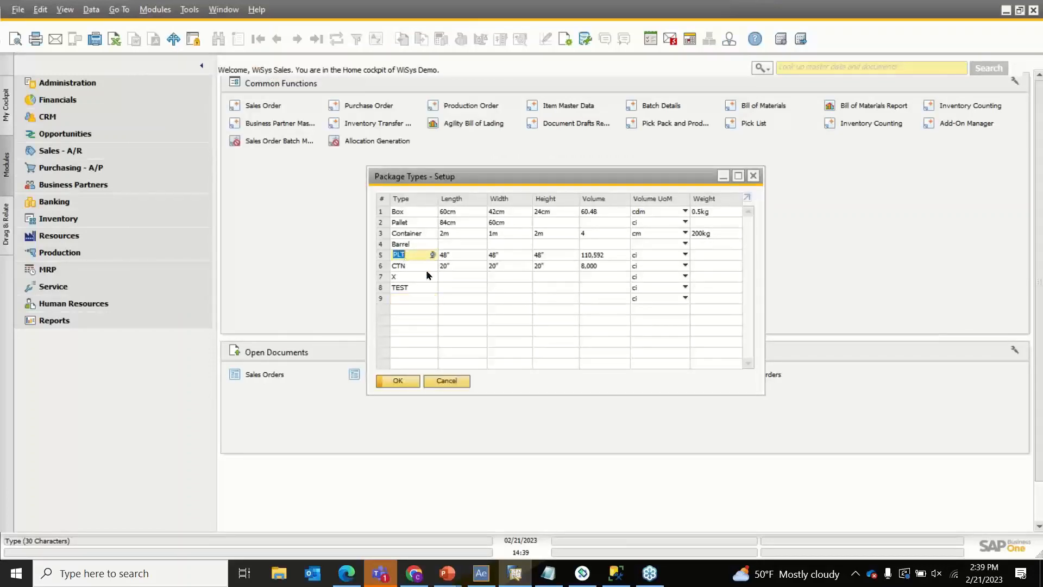
{"action": "left_click", "coordinate": [422, 300]}
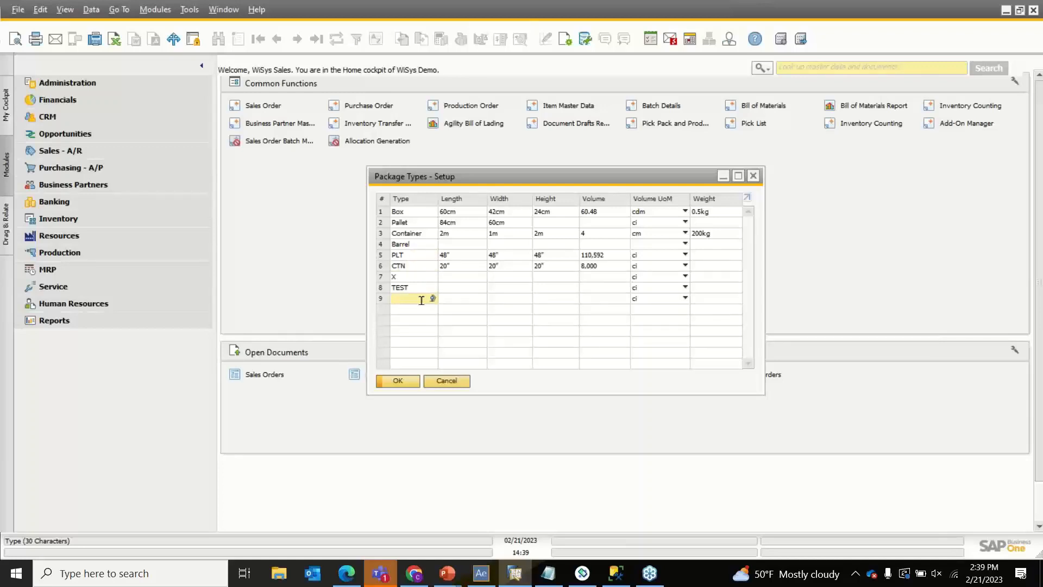
{"action": "type", "text": "CONT"}
{"action": "left_click", "coordinate": [392, 379]}
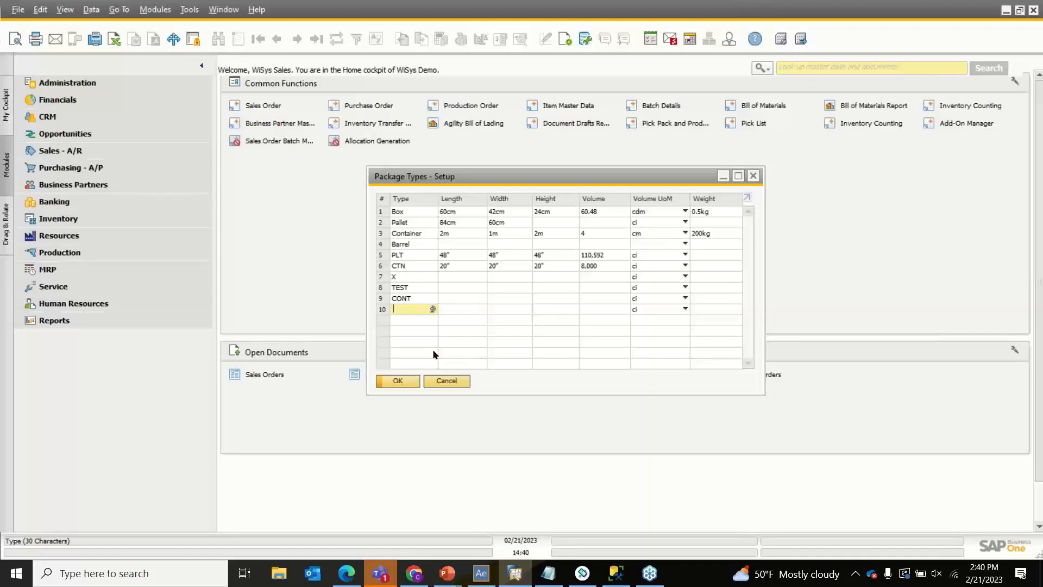
{"action": "left_click", "coordinate": [398, 380]}
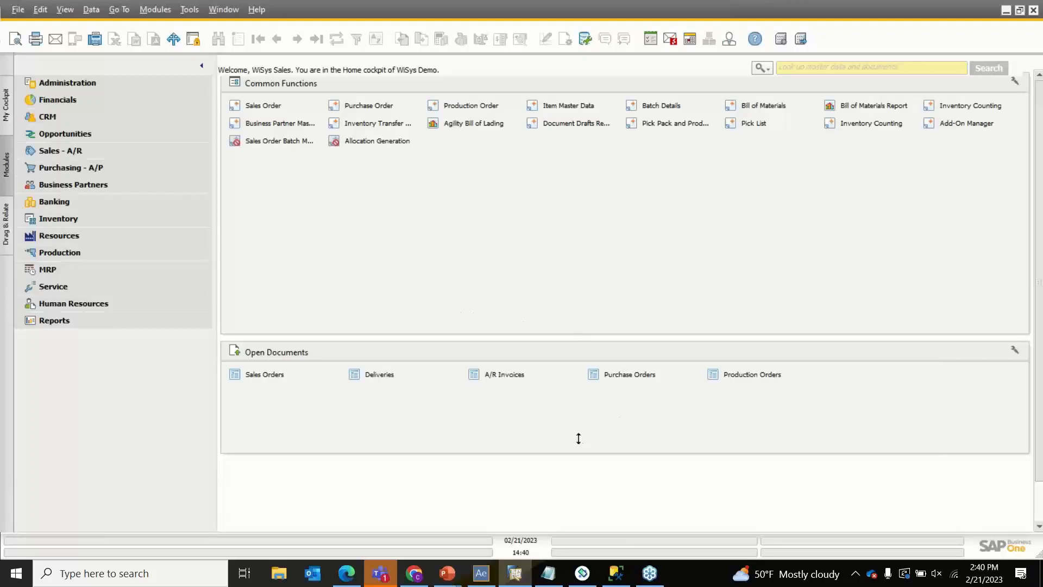
- Return from Agility Explorer's Options page and open Inventory Pallet View from the Inventory bar
{"action": "left_click", "coordinate": [495, 584]}
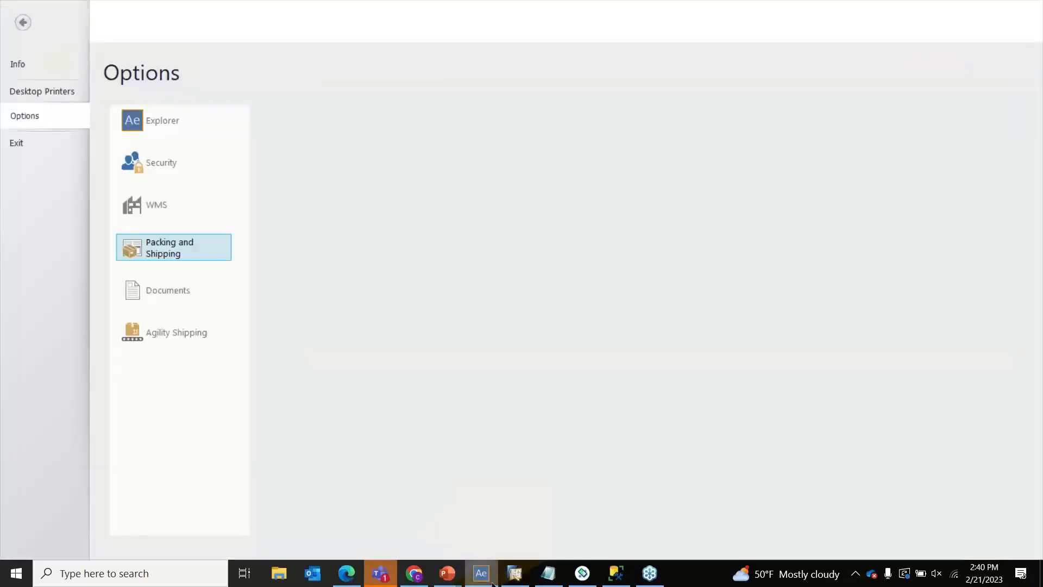
{"action": "left_click", "coordinate": [32, 21]}
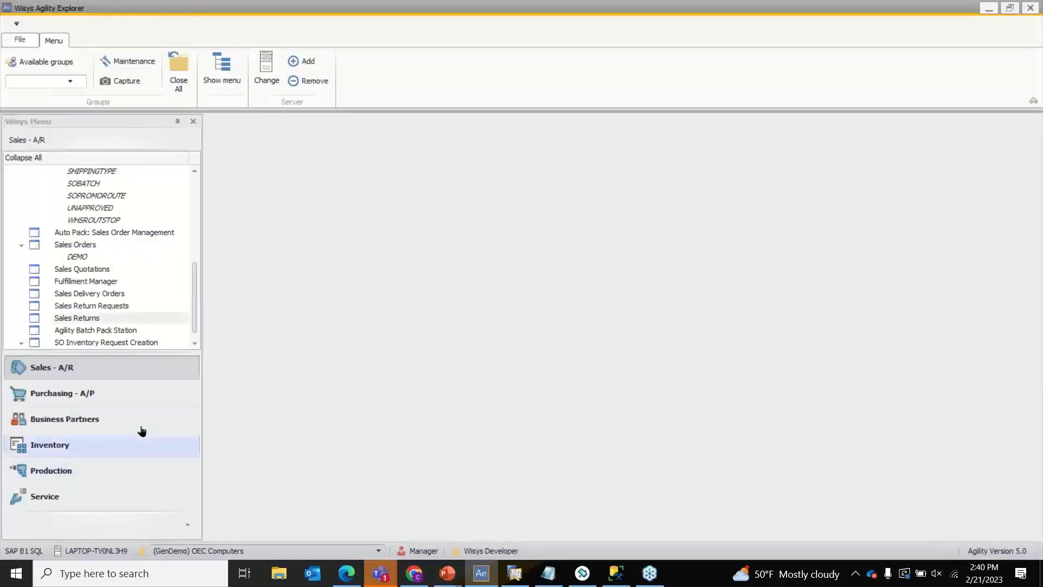
{"action": "left_click", "coordinate": [124, 451]}
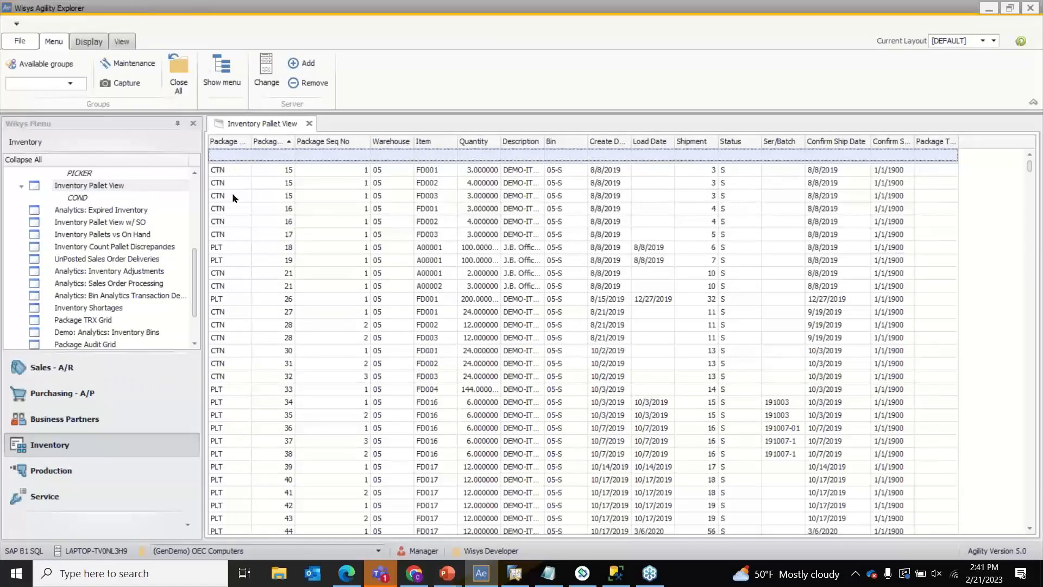
- Select the CTN 17 and PLT 19 rows, then widen the Package No. column
{"action": "left_click", "coordinate": [225, 234]}
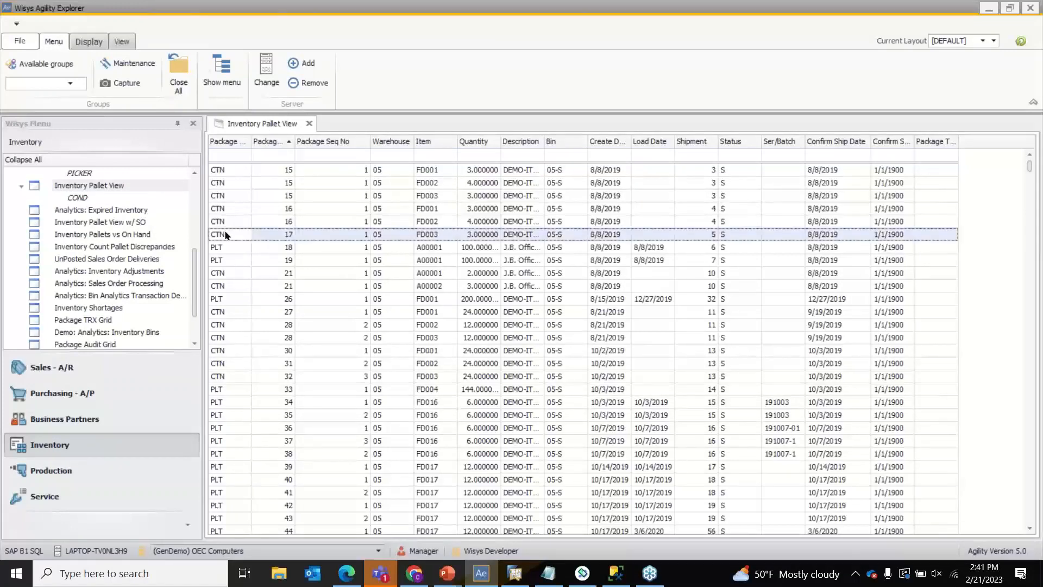
{"action": "left_click", "coordinate": [242, 260]}
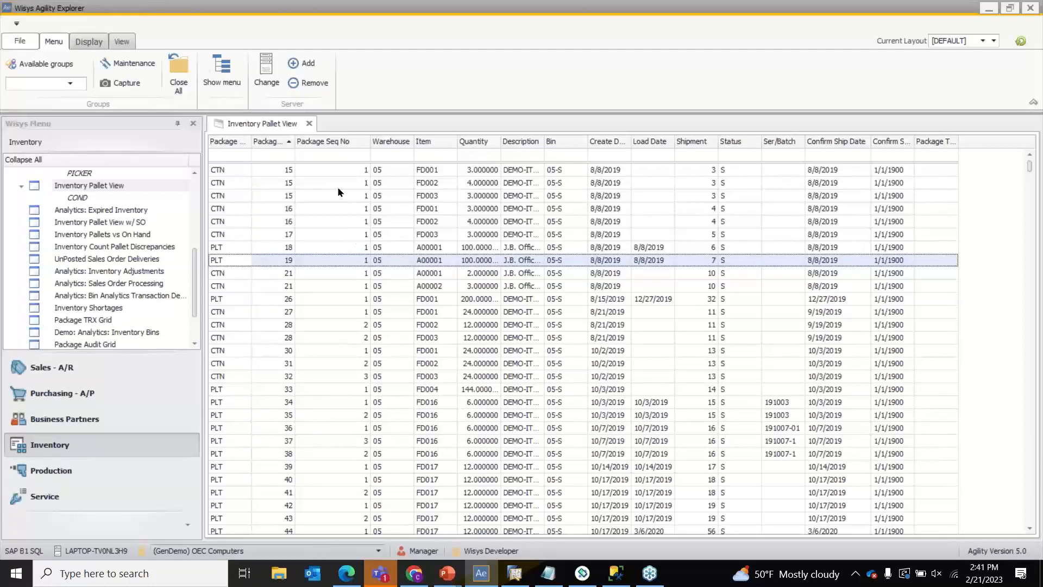
{"action": "left_click_drag", "start_coordinate": [297, 144], "coordinate": [315, 146]}
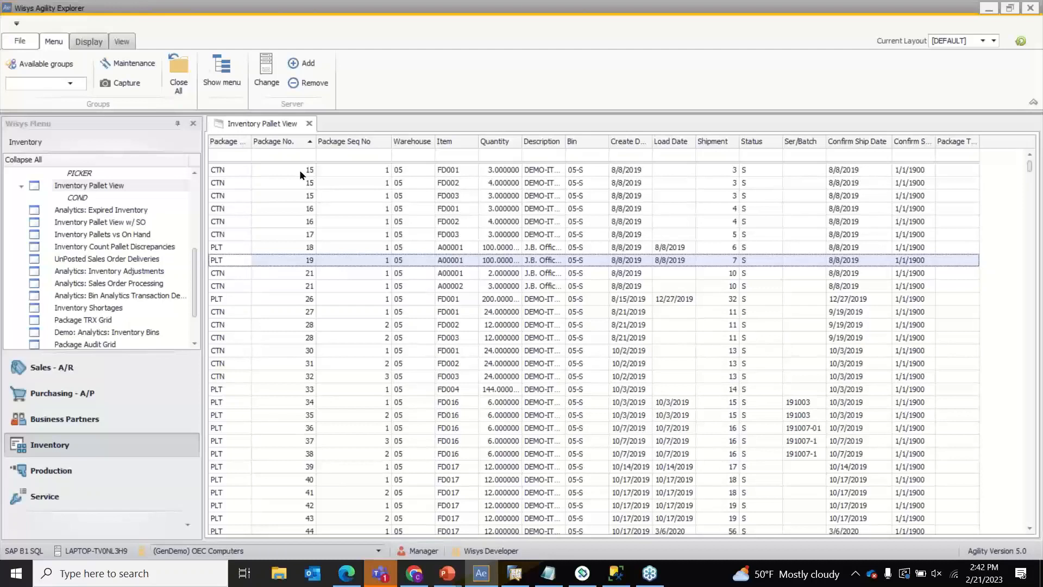
- Review pallet grid rows CTN 15, 16, 17 and PLT 18, 34, 26
{"action": "left_click", "coordinate": [303, 187]}
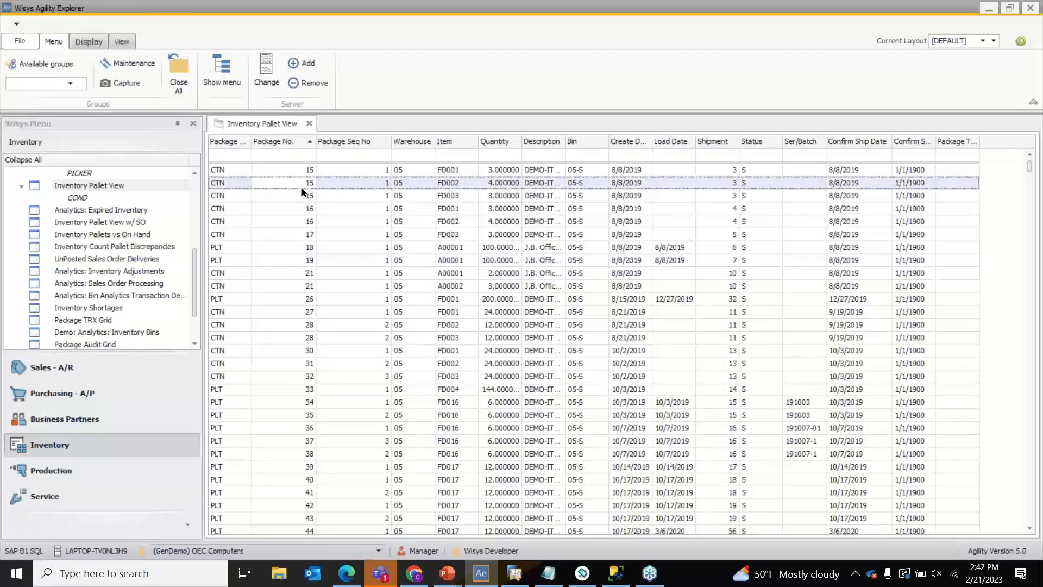
{"action": "left_click", "coordinate": [297, 207]}
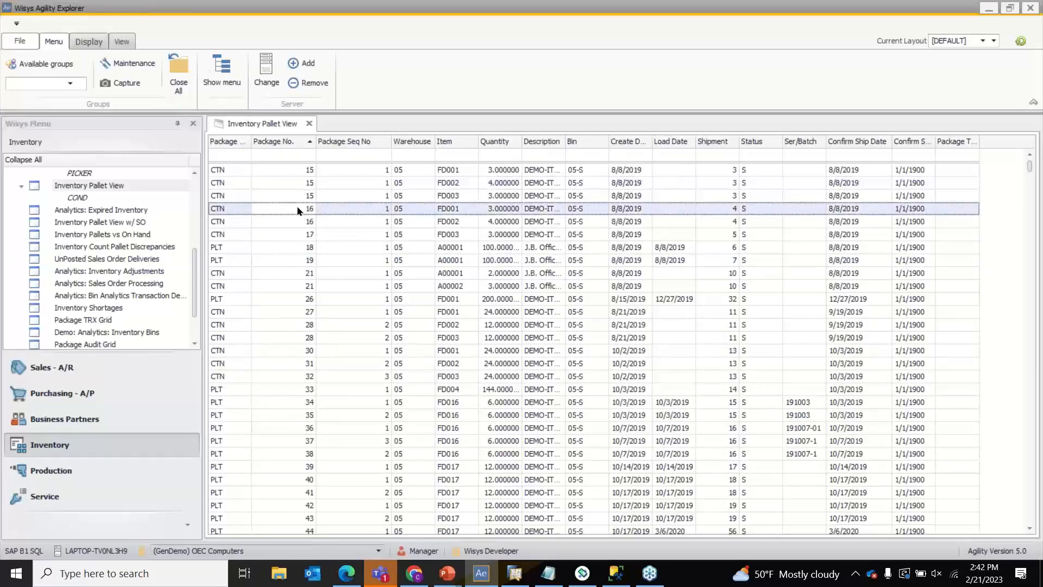
{"action": "left_click", "coordinate": [301, 236]}
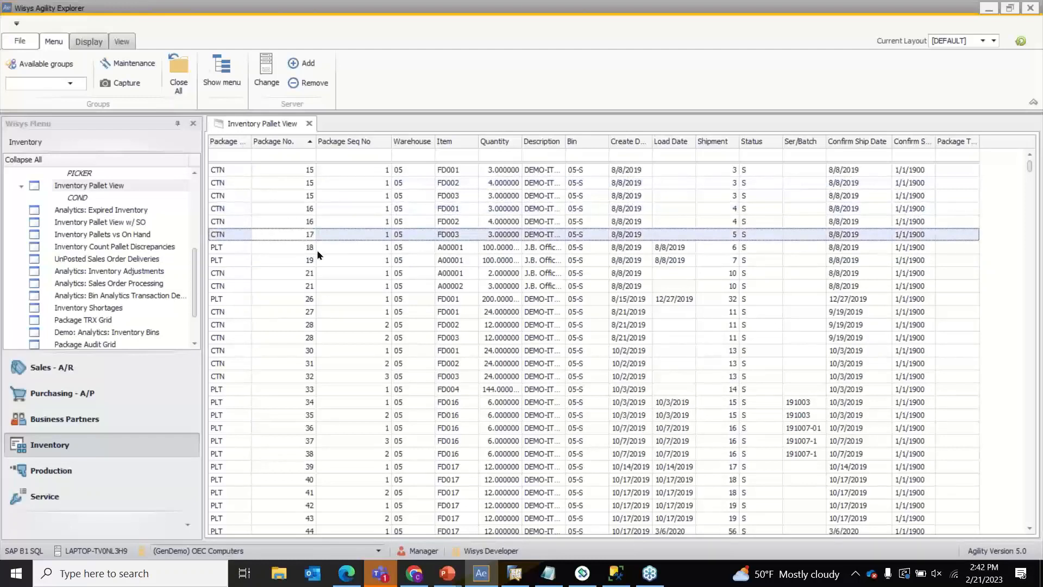
{"action": "left_click", "coordinate": [316, 249]}
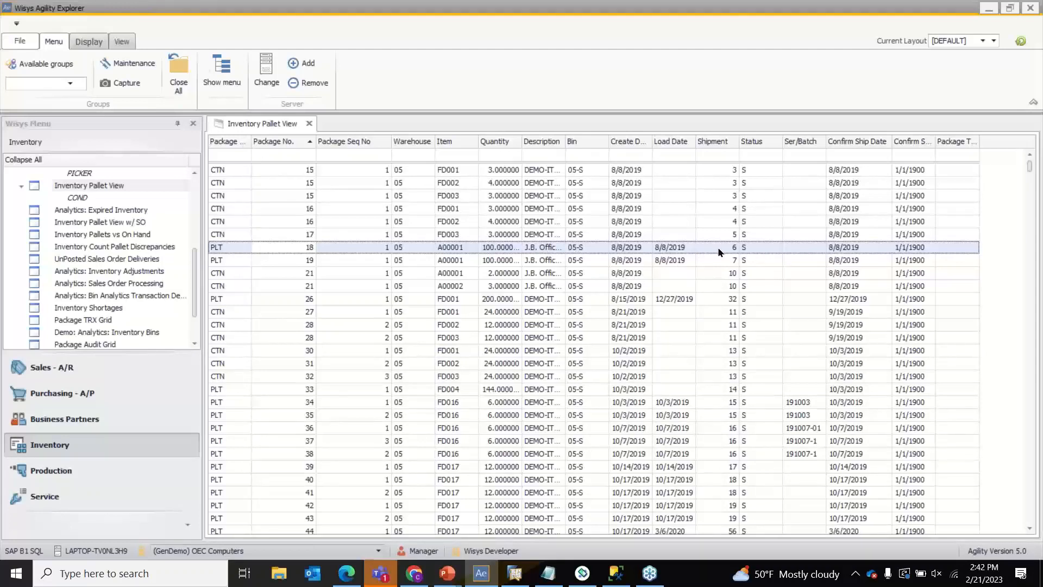
{"action": "scroll", "coordinate": [717, 249], "scroll_direction": "down", "scroll_amount": 5}
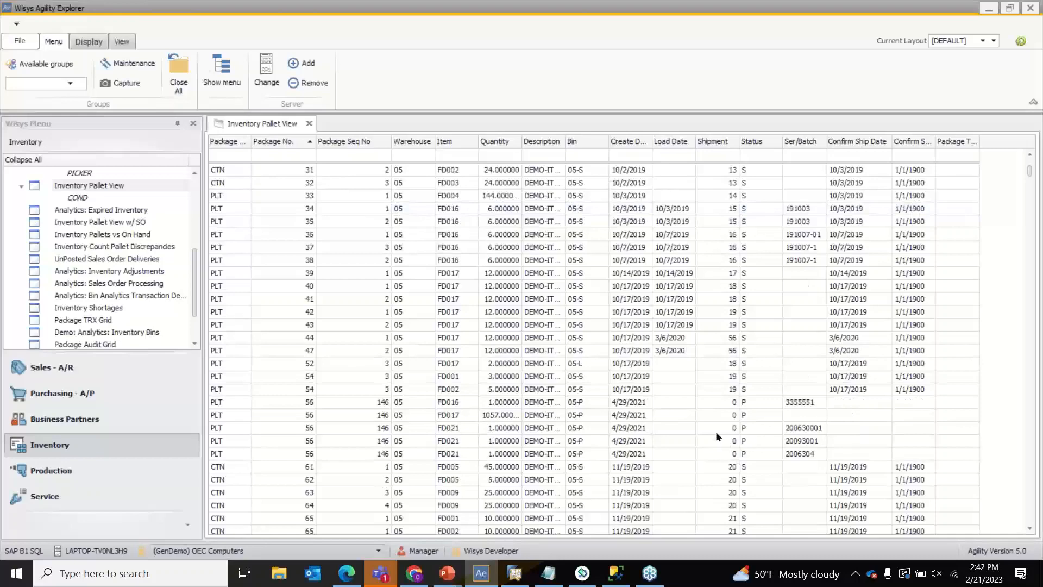
{"action": "scroll", "coordinate": [736, 452], "scroll_direction": "up", "scroll_amount": 5}
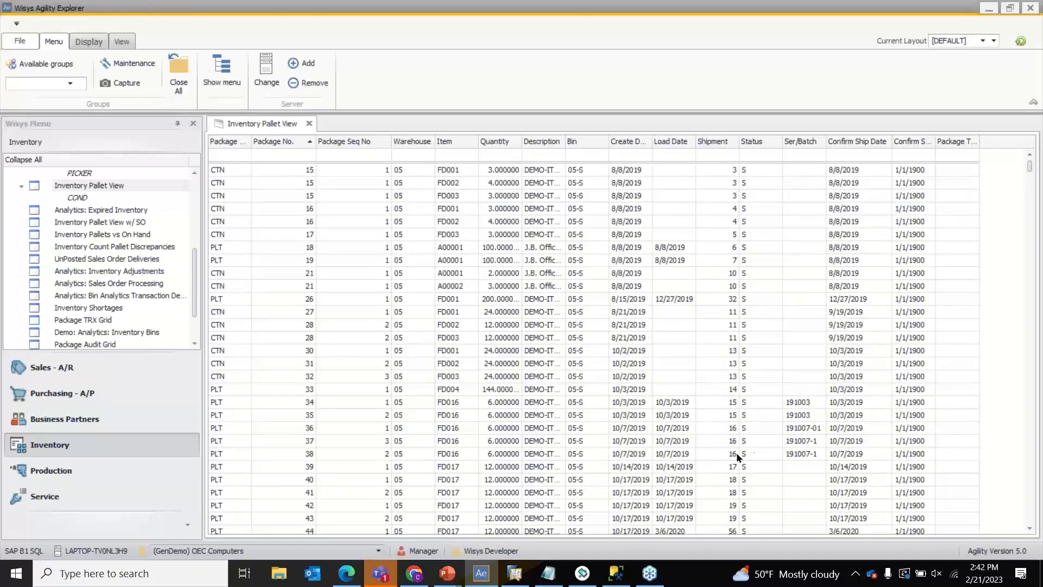
{"action": "left_click", "coordinate": [795, 407]}
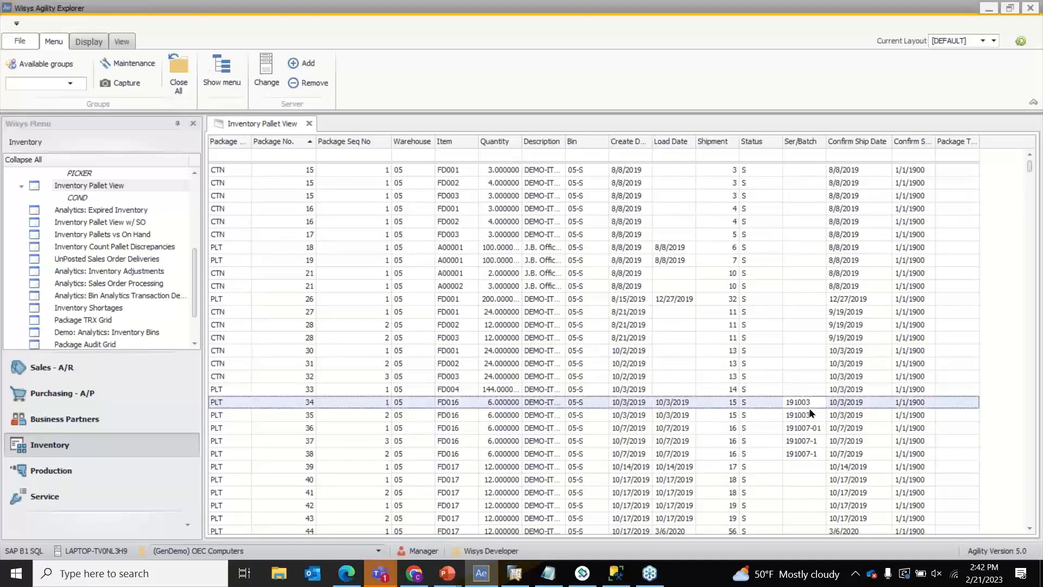
{"action": "left_click", "coordinate": [869, 299]}
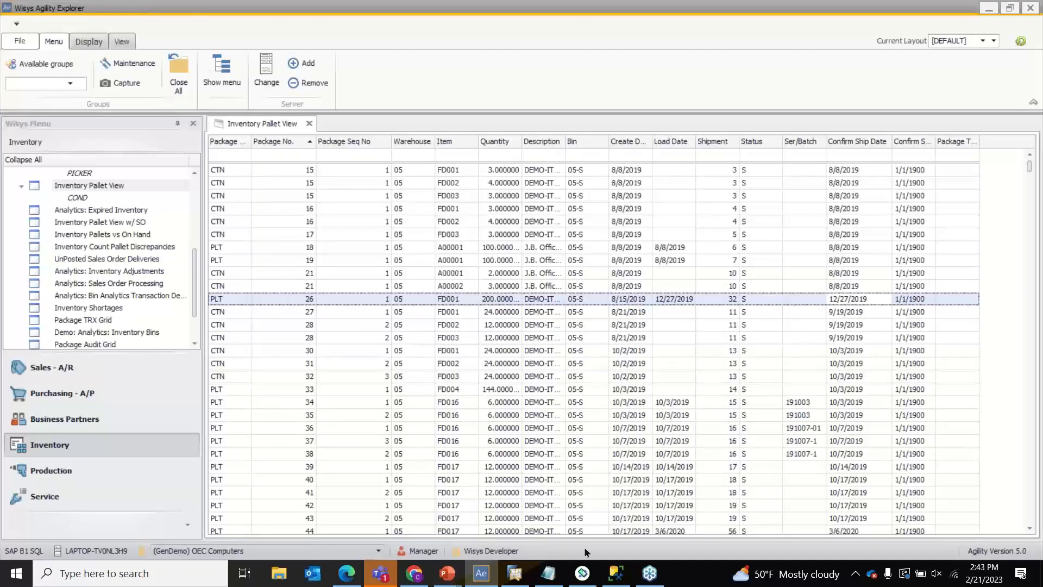
- Return to the slide show and advance to the WiSys Packaging Tables slide
{"action": "mouse_move", "coordinate": [447, 574]}
{"action": "left_click", "coordinate": [494, 525]}
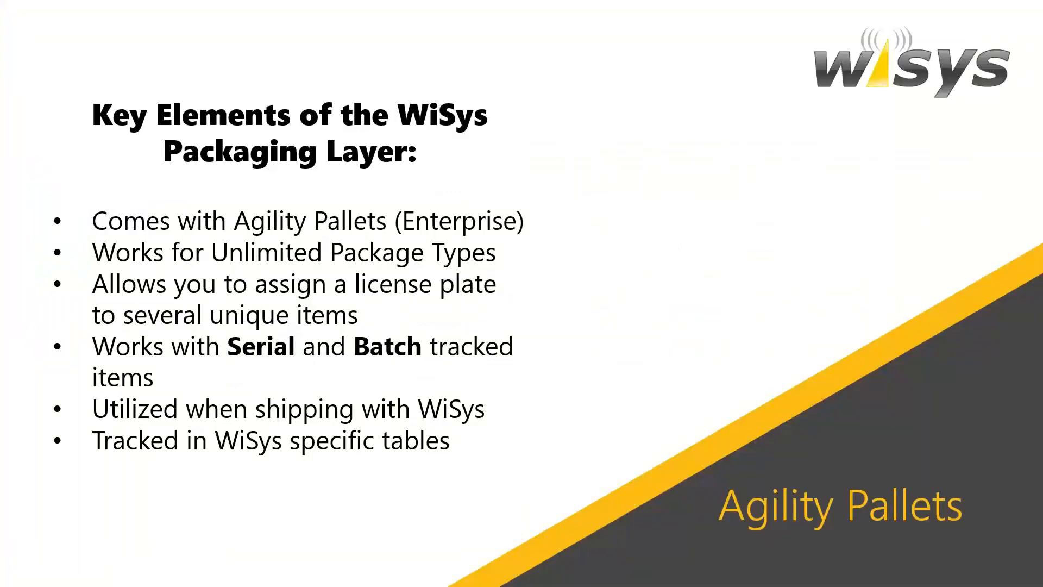
{"action": "left_click", "coordinate": [615, 217]}
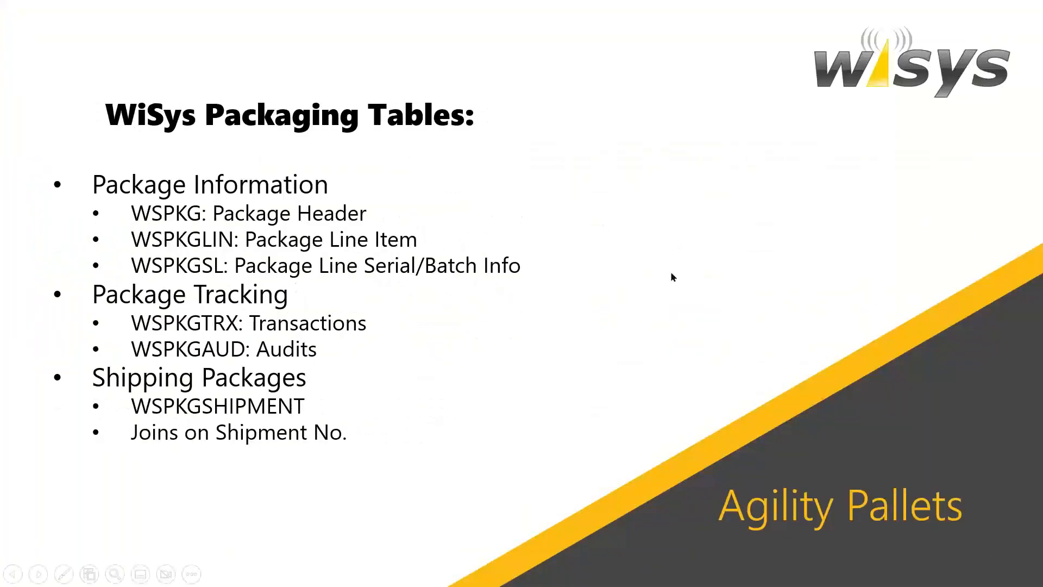
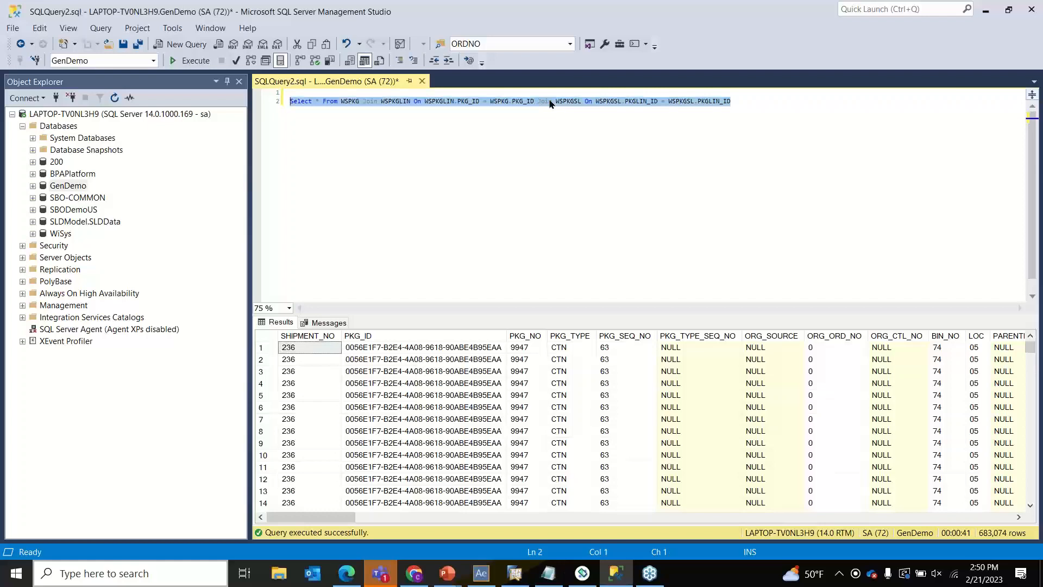
- Run Select * From WSPKGTRX and inspect row 1's TRX_TYPE A and TRX_ACTION Create
{"action": "type", "text": "Select * From WSPKGTRX"}
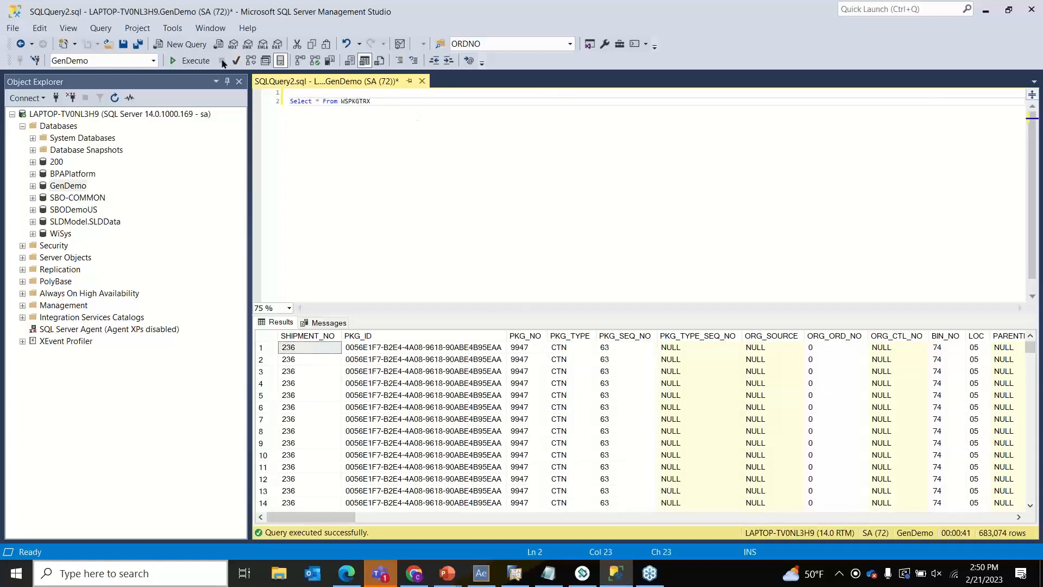
{"action": "left_click", "coordinate": [195, 60]}
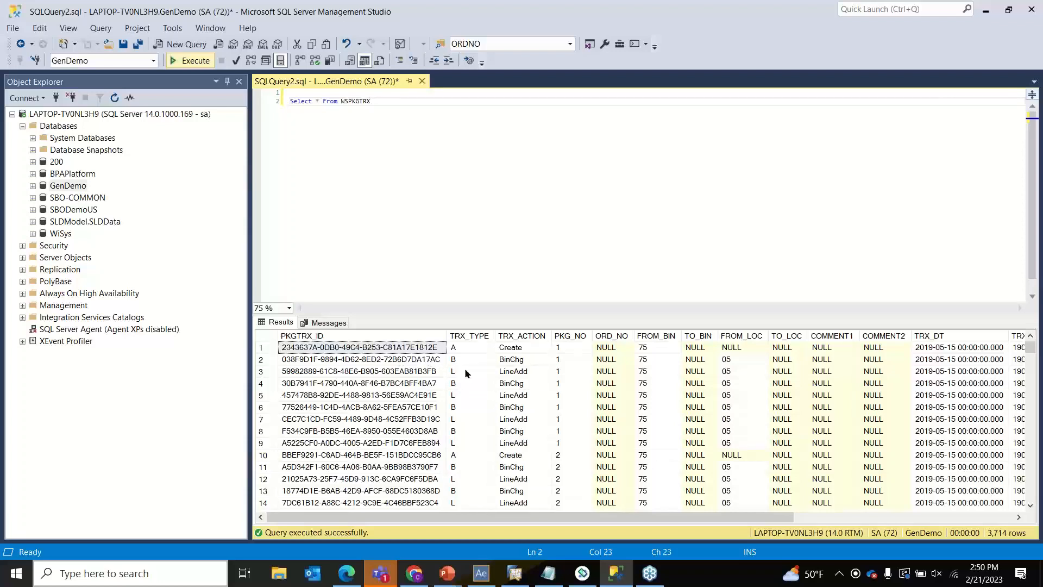
{"action": "left_click", "coordinate": [473, 349]}
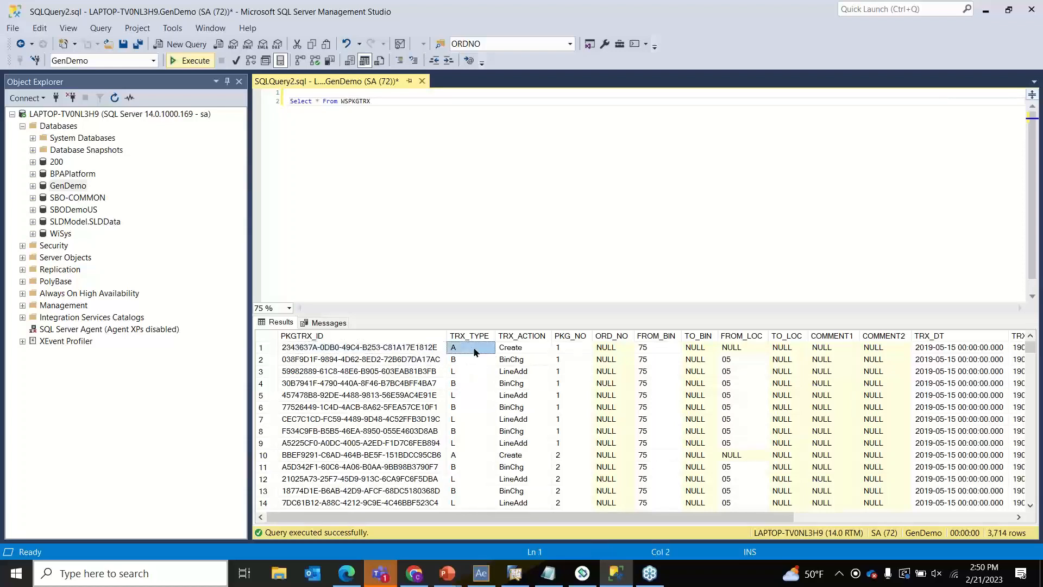
{"action": "left_click", "coordinate": [512, 350]}
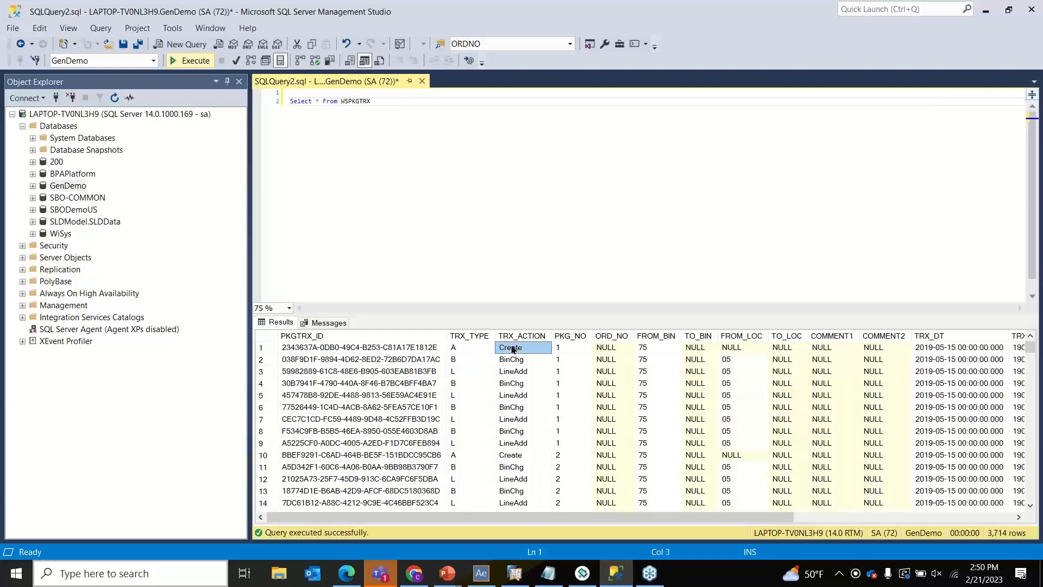
- Check the TRX_TYPE values B and L on rows 2 and 3, and scroll across the columns
{"action": "left_click", "coordinate": [475, 362]}
{"action": "left_click", "coordinate": [477, 373]}
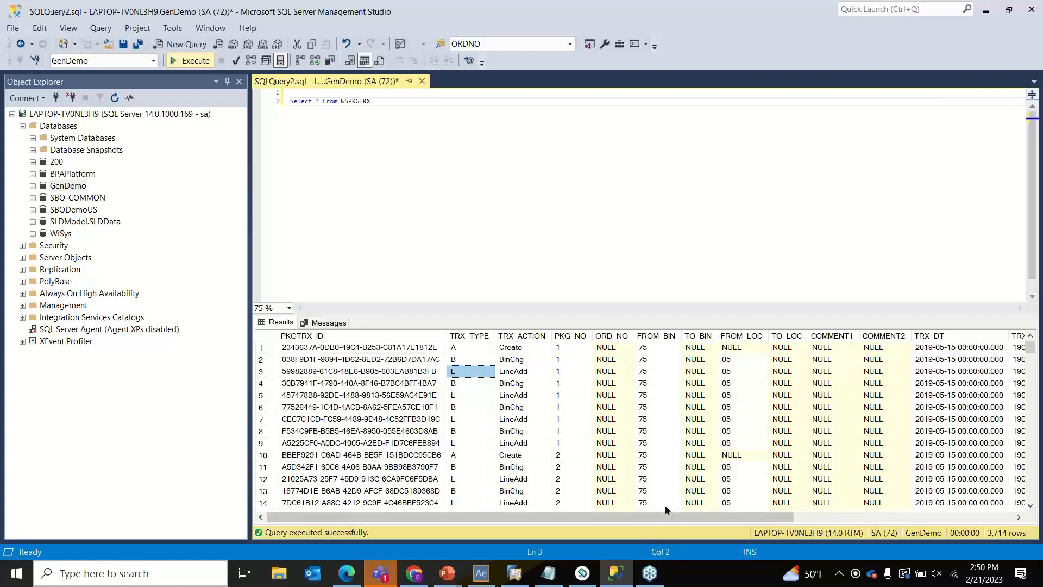
{"action": "left_click_drag", "start_coordinate": [697, 518], "coordinate": [917, 472]}
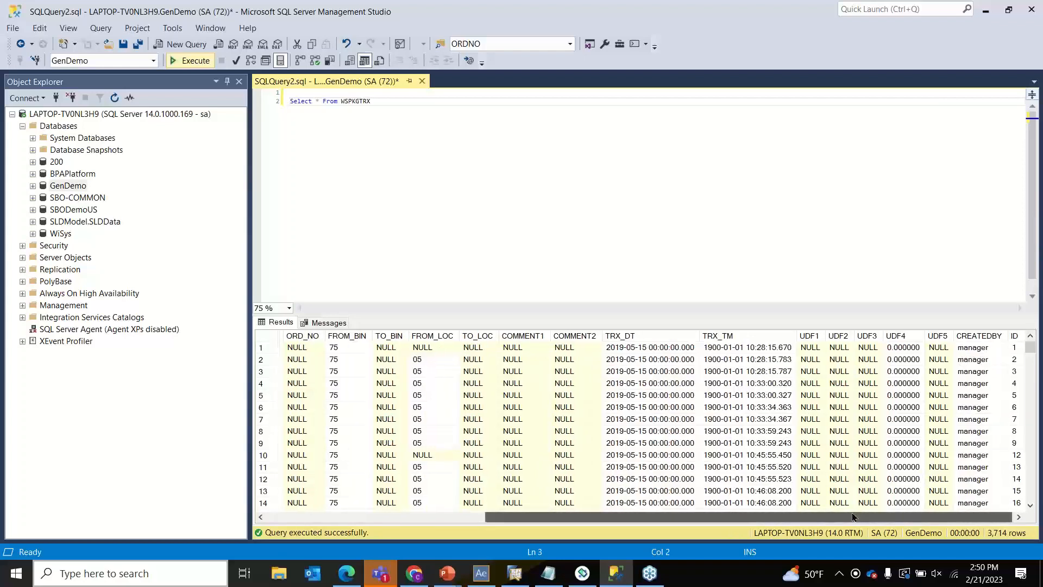
{"action": "left_click_drag", "start_coordinate": [804, 517], "coordinate": [584, 519]}
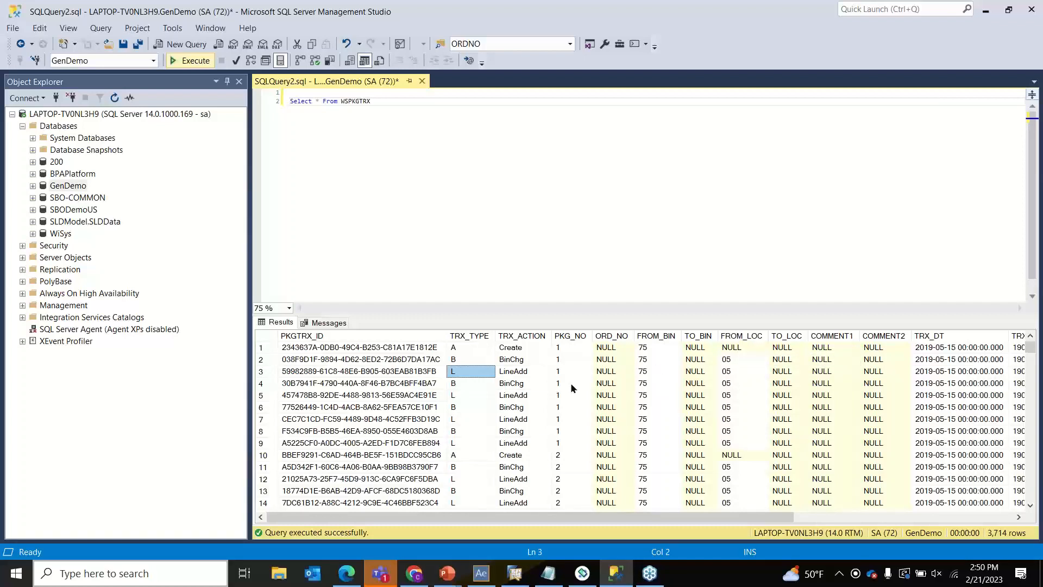
- Change the table name to WSPKGAUD and run the query, returning 9,541 audit rows
{"action": "left_click", "coordinate": [379, 101]}
{"action": "key", "text": "BackSpace"}
{"action": "key", "text": "BackSpace"}
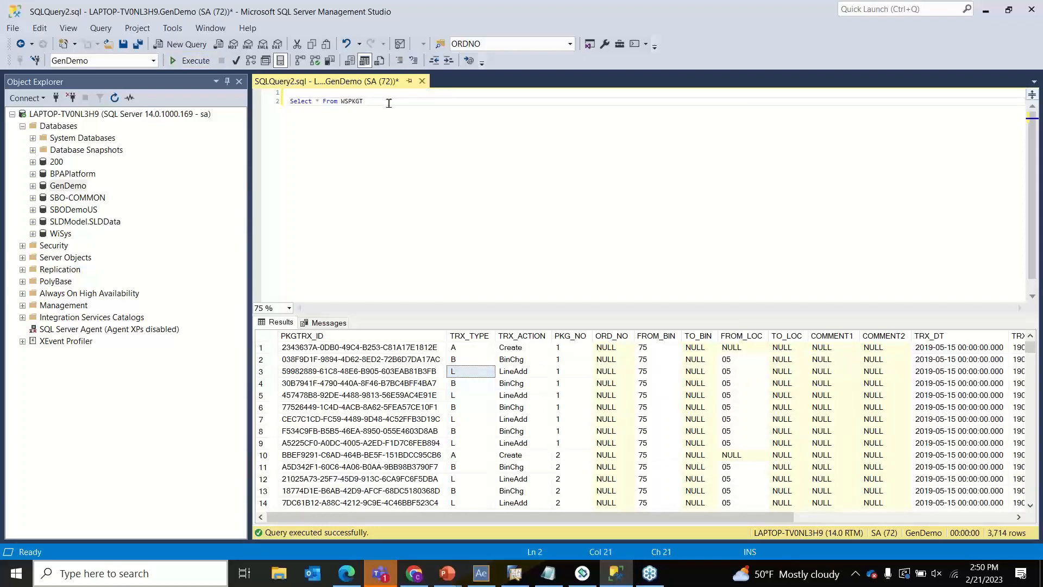
{"action": "key", "text": "BackSpace"}
{"action": "type", "text": "AUD"}
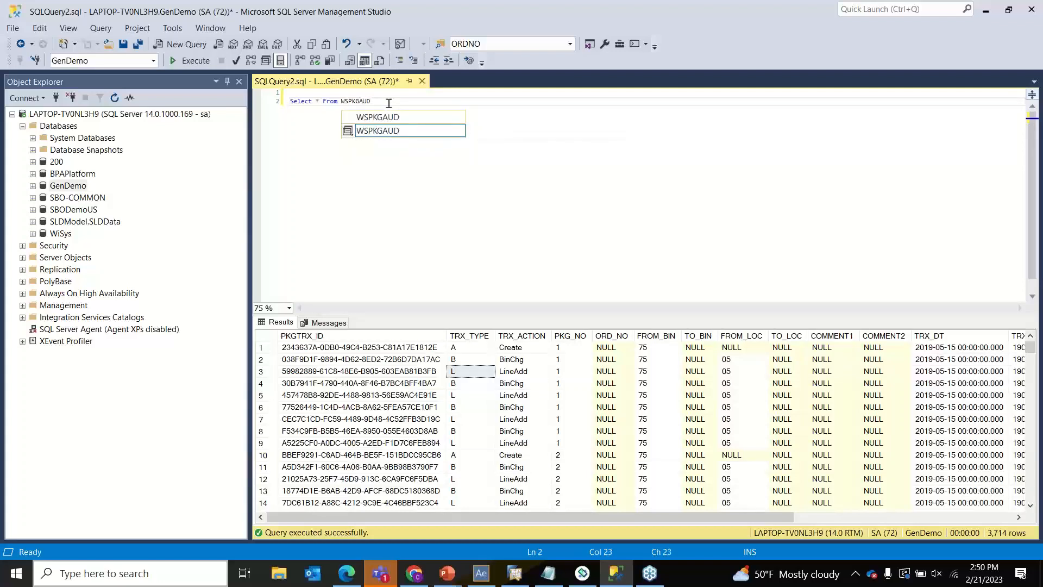
{"action": "left_click", "coordinate": [188, 62]}
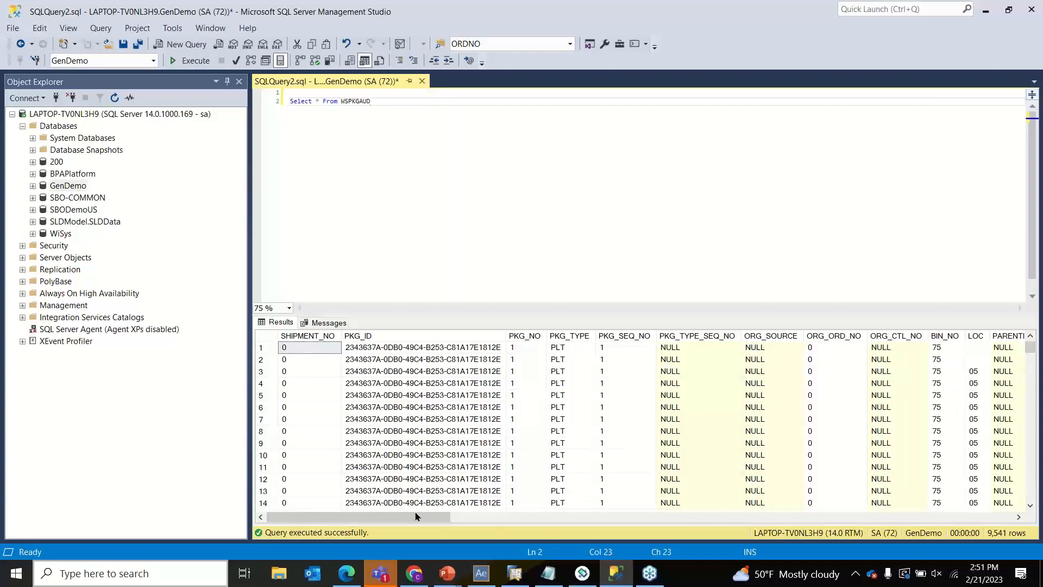
- Scroll across the WSPKGAUD audit columns to review them
{"action": "left_click_drag", "start_coordinate": [429, 516], "coordinate": [1014, 497]}
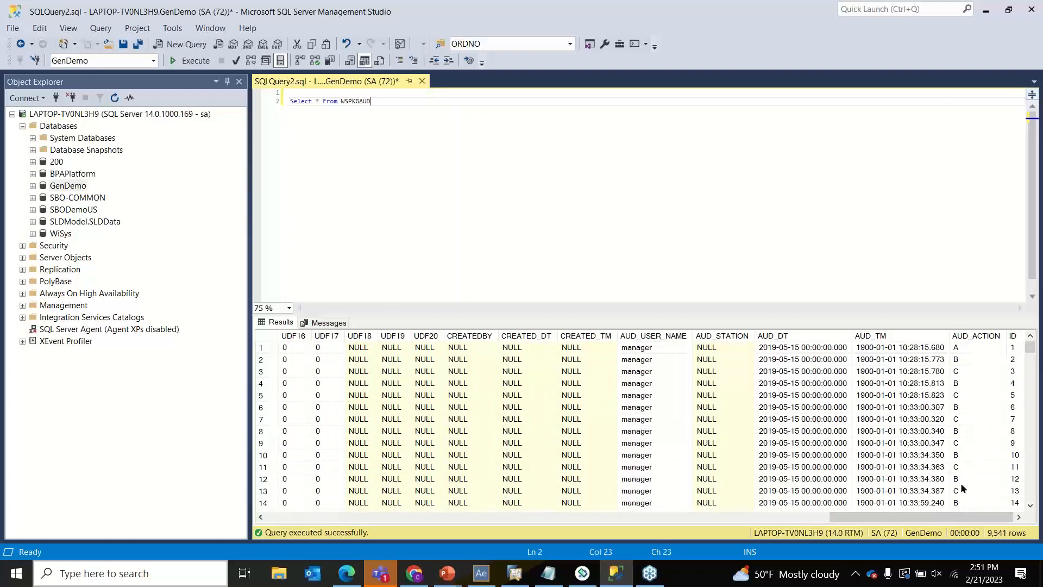
{"action": "left_click_drag", "start_coordinate": [946, 516], "coordinate": [353, 574]}
{"action": "mouse_move", "coordinate": [462, 583]}
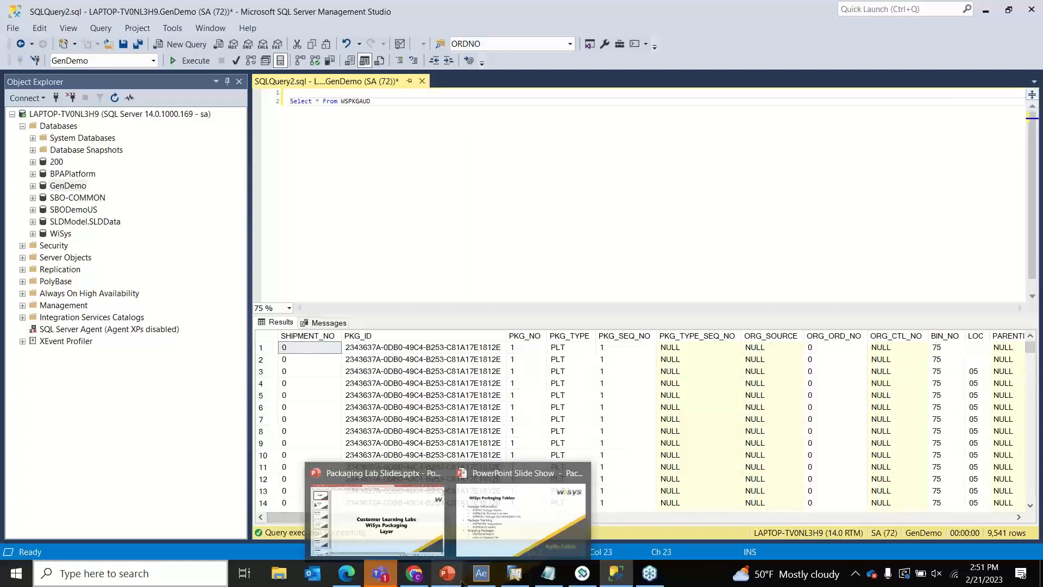
{"action": "left_click", "coordinate": [521, 516]}
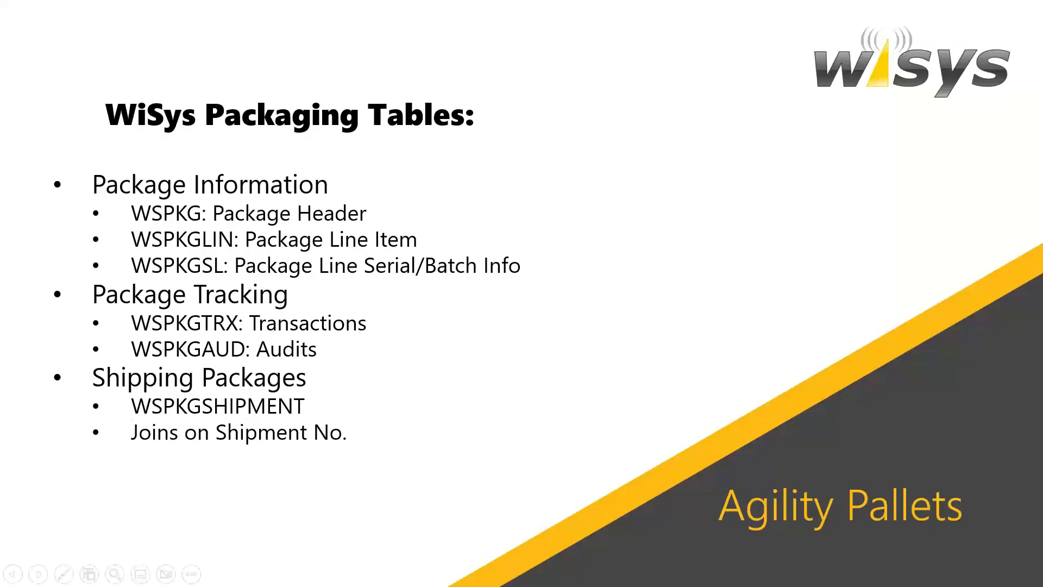
{"action": "key", "text": "alt+Tab"}
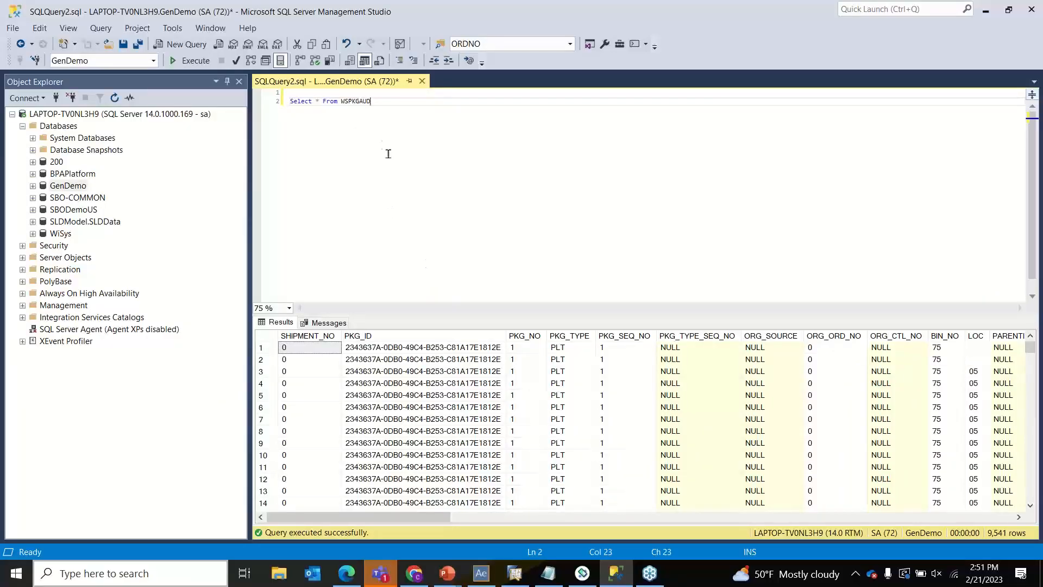
- Run Select * From WSPKG for 943 rows and check package 220's shipment number
{"action": "key", "text": "BackSpace"}
{"action": "key", "text": "BackSpace"}
{"action": "key", "text": "BackSpace"}
{"action": "left_click", "coordinate": [190, 60]}
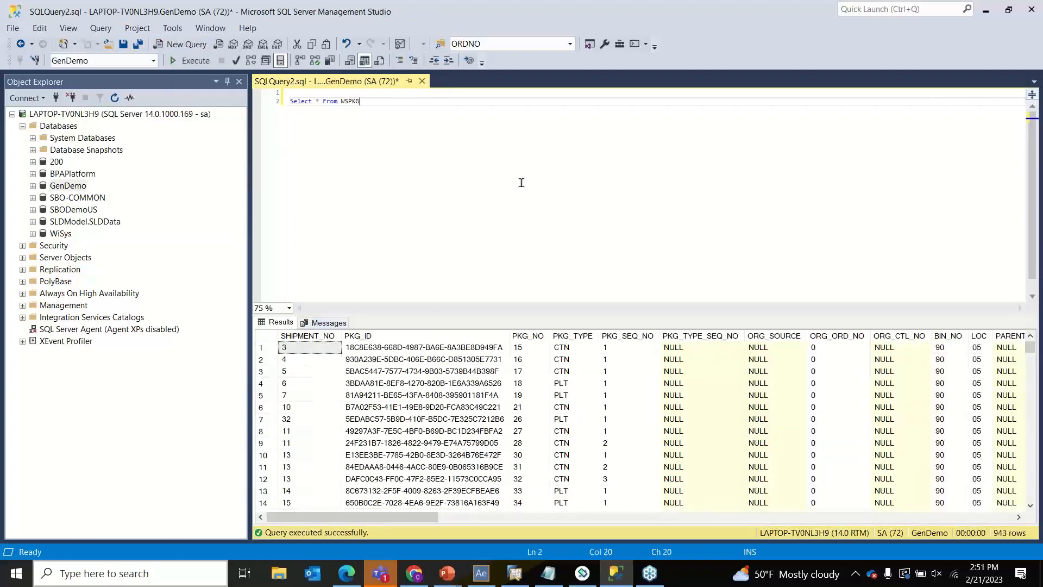
{"action": "scroll", "coordinate": [526, 456], "scroll_direction": "down", "scroll_amount": 12}
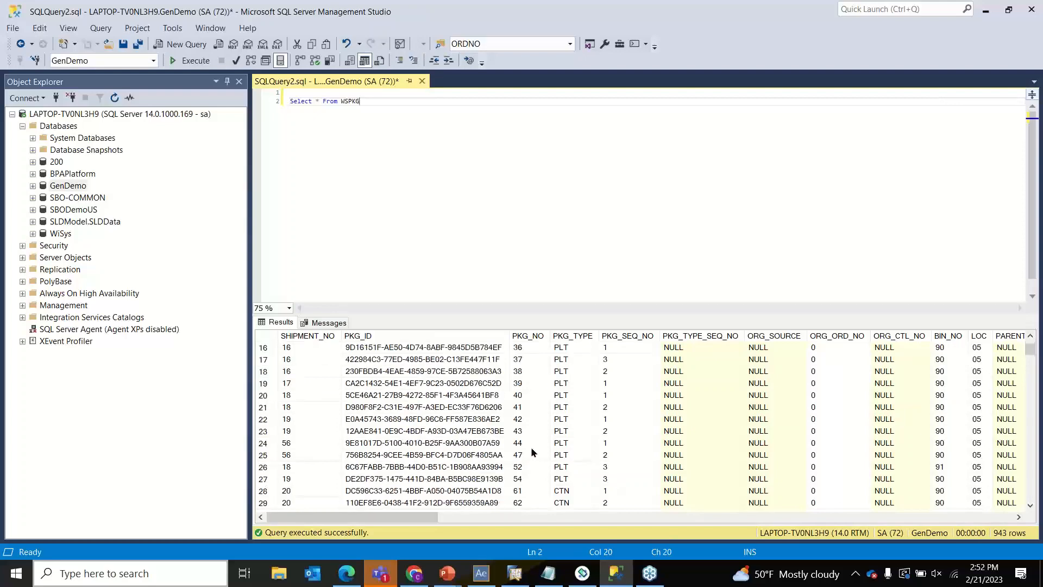
{"action": "scroll", "coordinate": [526, 457], "scroll_direction": "down", "scroll_amount": 20}
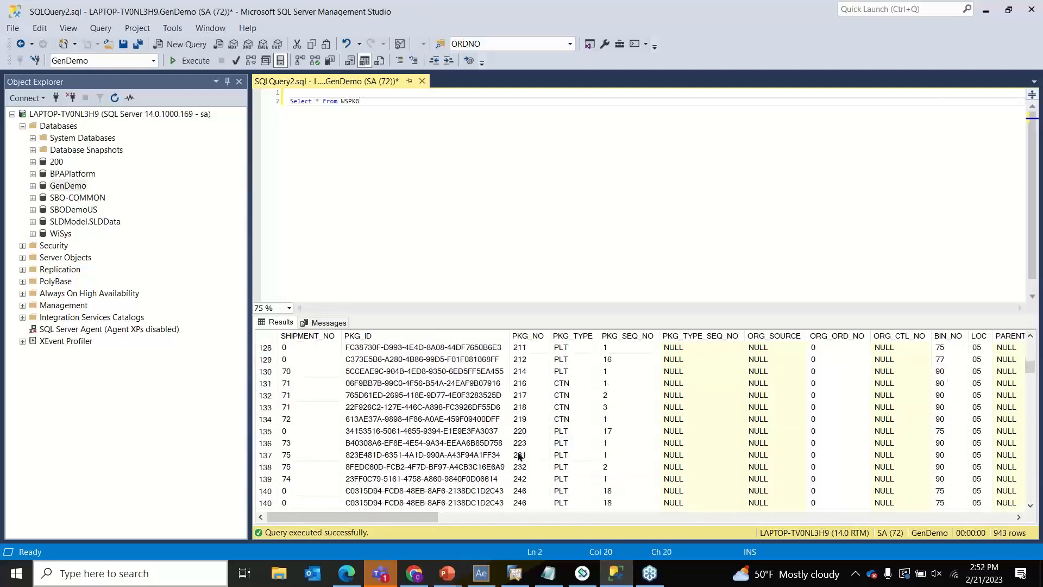
{"action": "left_click", "coordinate": [301, 374]}
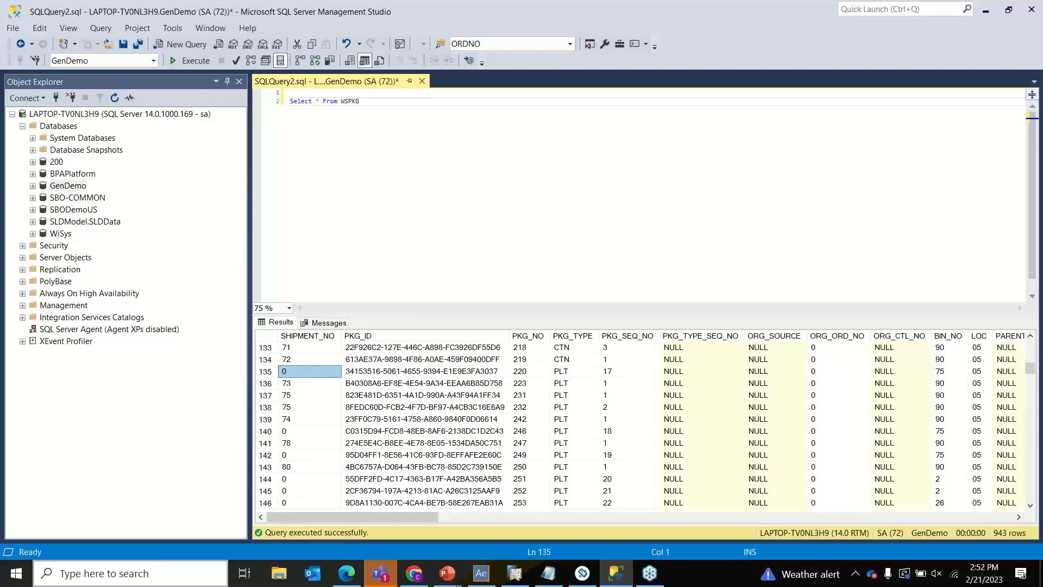
- Come back to the query editor and select the whole query text for replacement
{"action": "key", "text": "alt+Tab"}
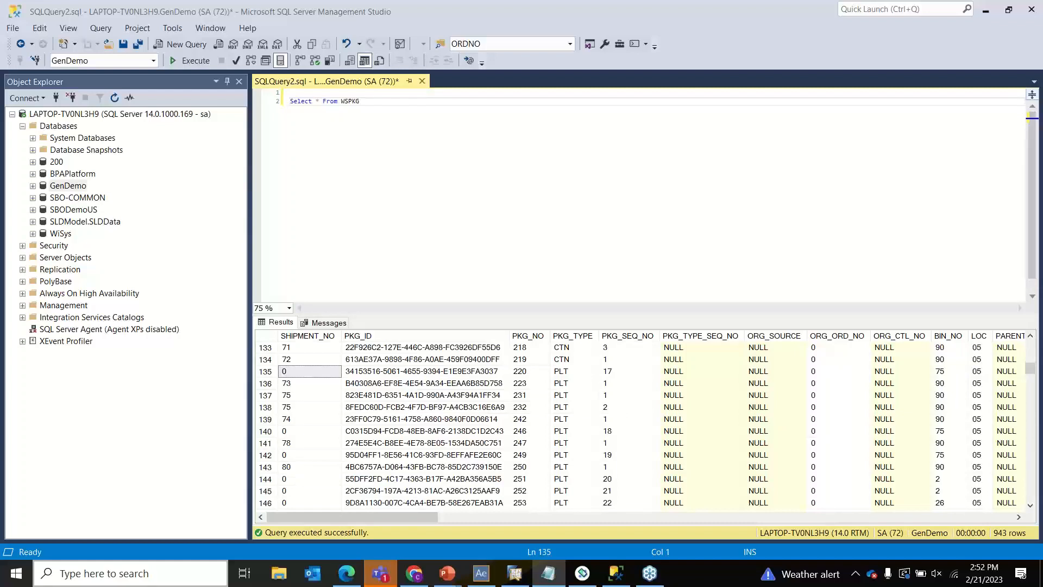
{"action": "left_click", "coordinate": [650, 100]}
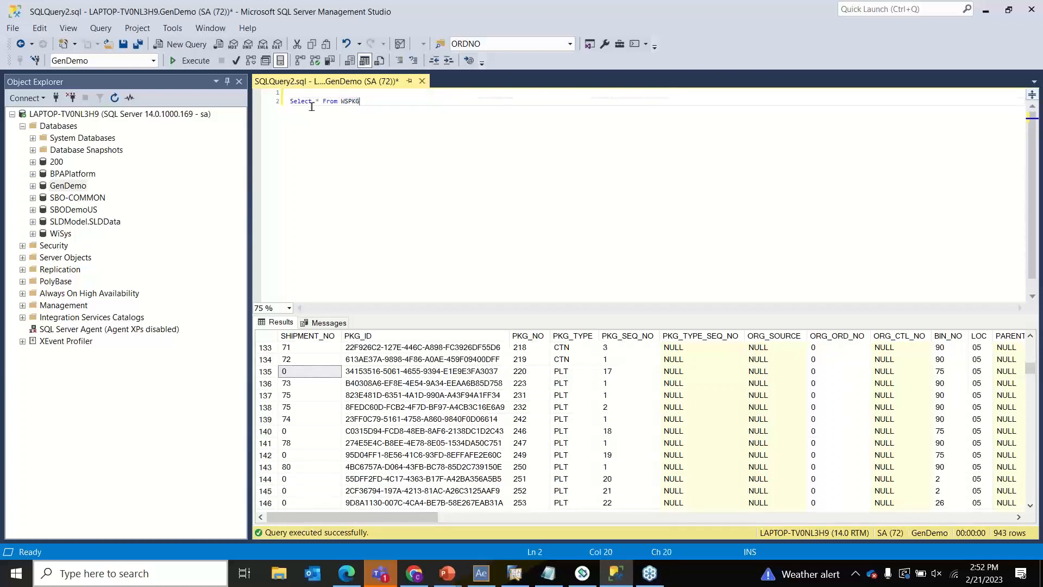
{"action": "left_click_drag", "start_coordinate": [363, 101], "coordinate": [260, 98]}
- Paste and run the WSPKG join WSPKGSHIPMENT on Shipment_No query, returning 718 rows
{"action": "type", "text": "Select * From WSPKG Join WSPKGSHIPMENT On WSPKGSHIPMENT.Shipment_No = WSPKG.Shipment_No"}
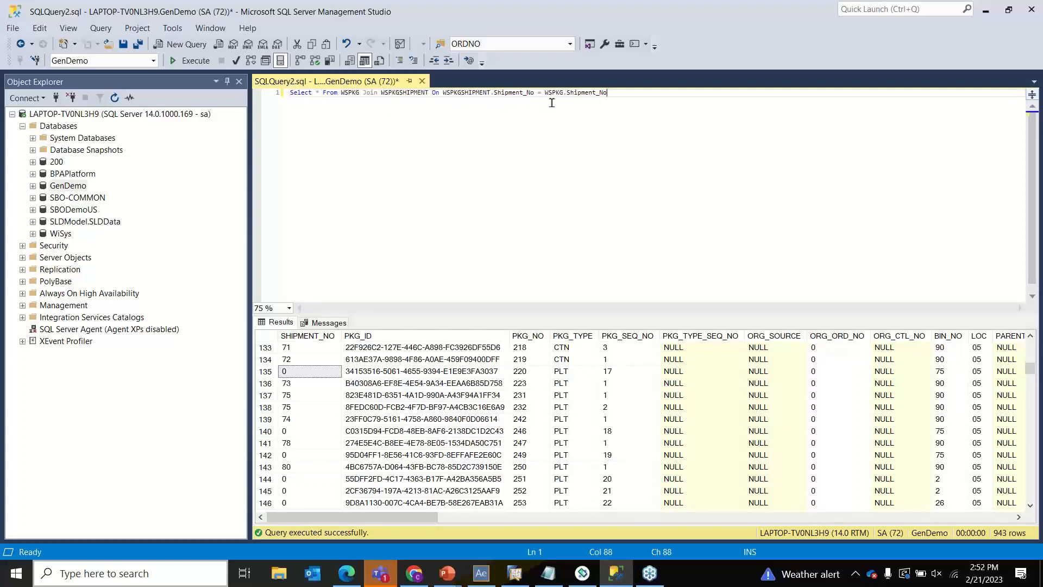
{"action": "left_click", "coordinate": [187, 46]}
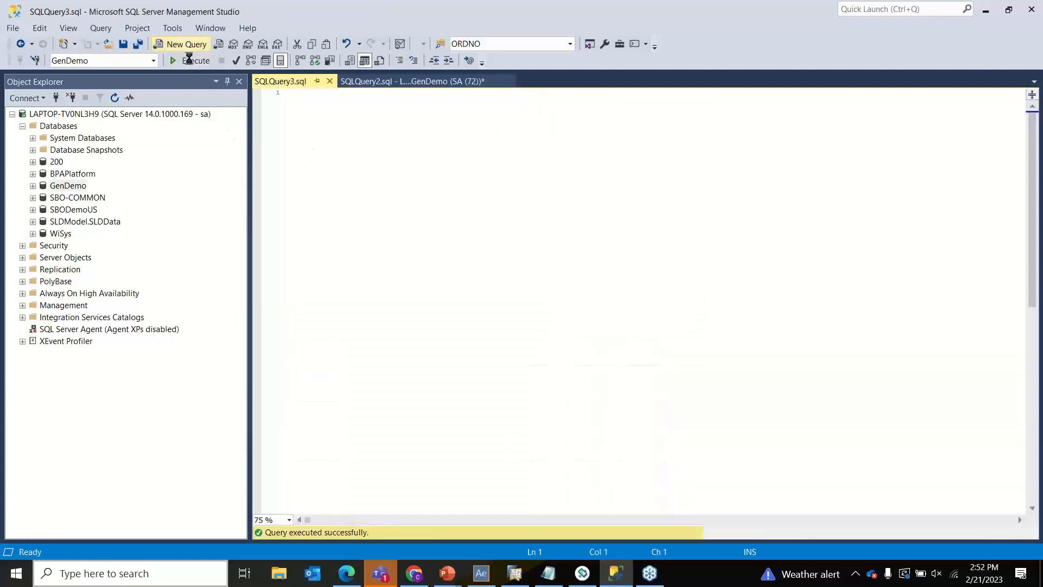
{"action": "left_click", "coordinate": [474, 86]}
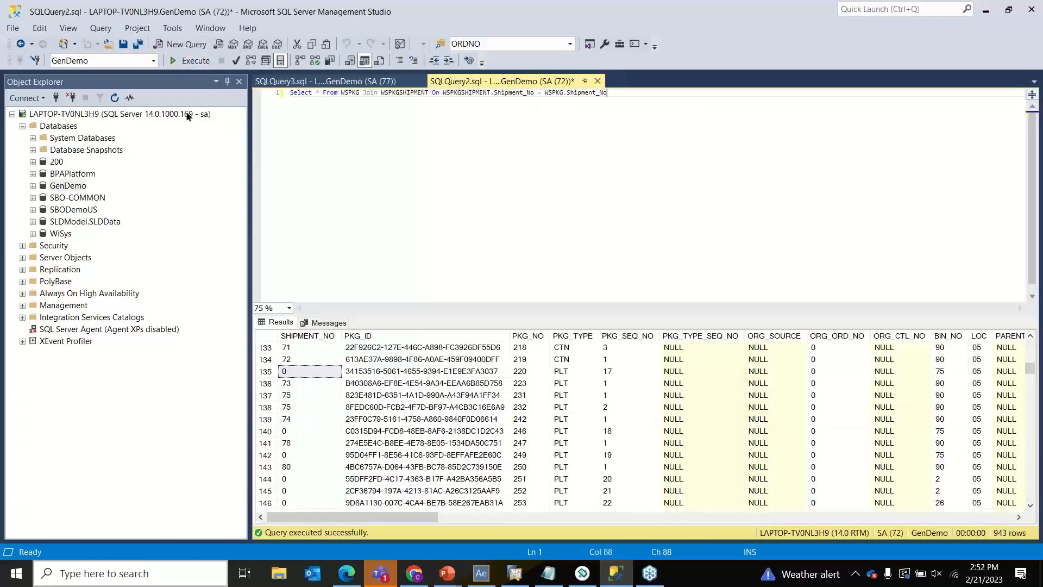
{"action": "left_click", "coordinate": [179, 60]}
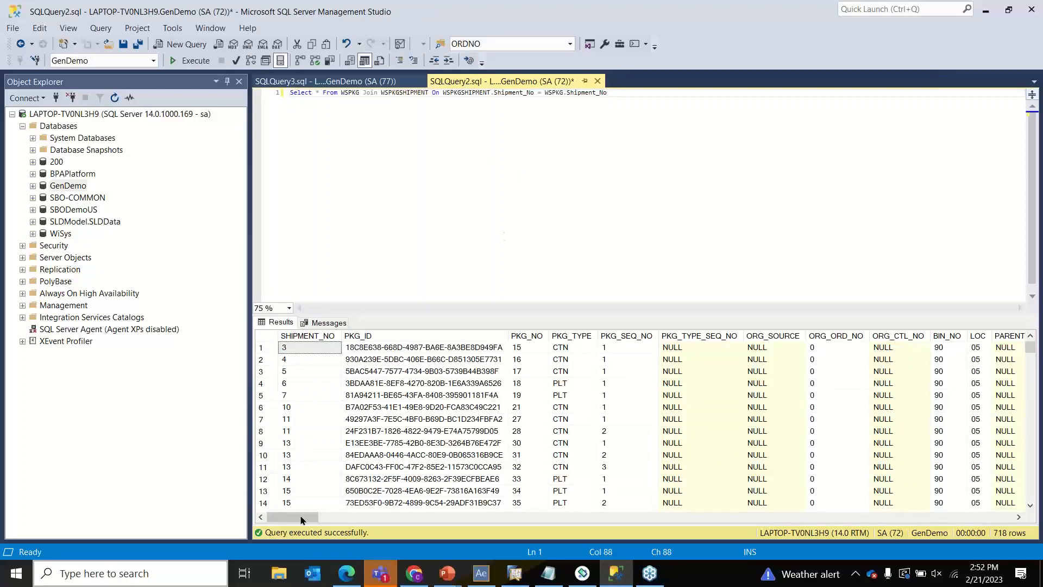
{"action": "left_click_drag", "start_coordinate": [297, 518], "coordinate": [520, 526]}
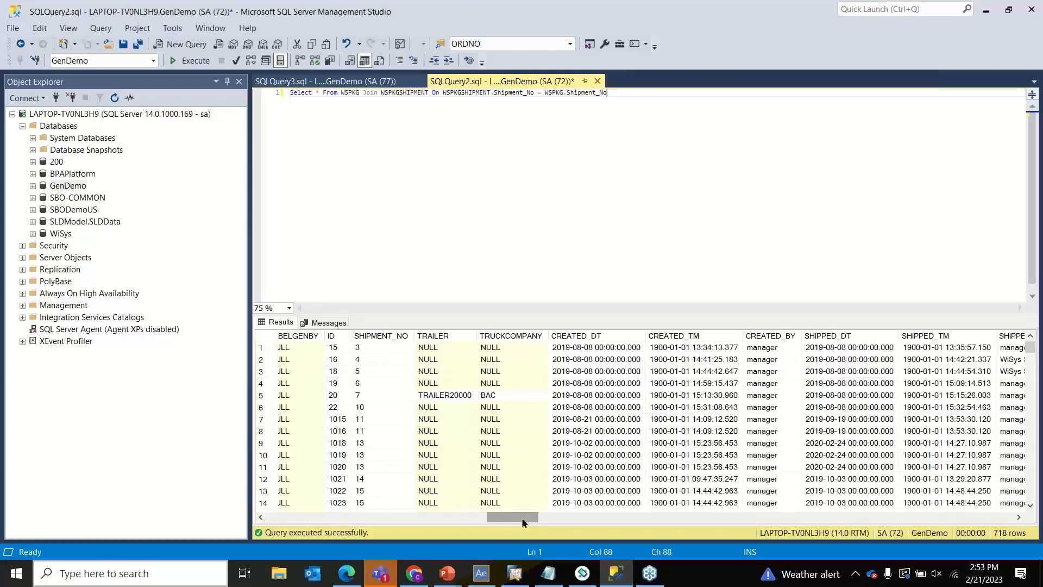
{"action": "left_click_drag", "start_coordinate": [523, 523], "coordinate": [292, 508]}
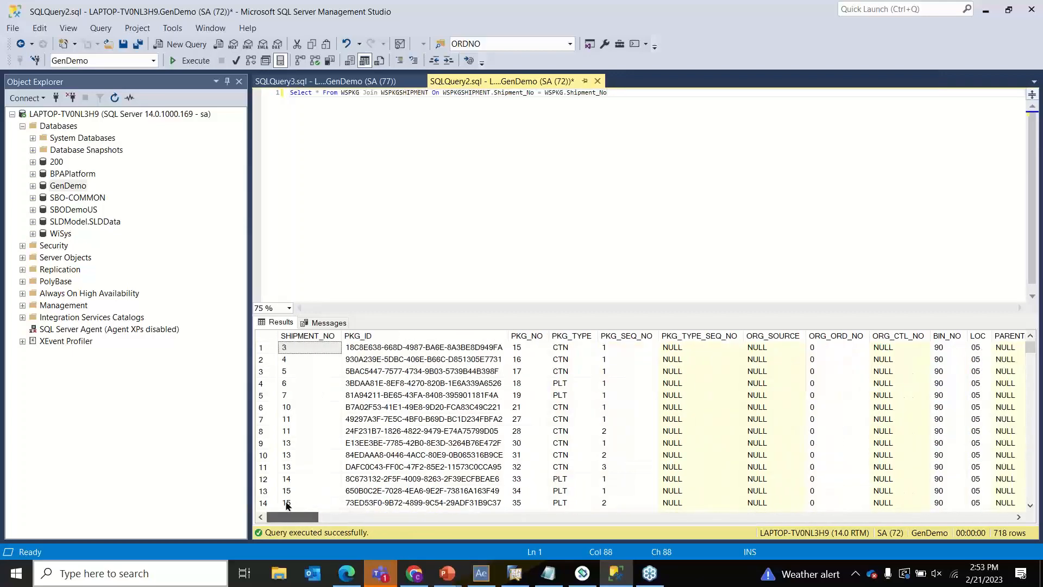
{"action": "left_click", "coordinate": [616, 99]}
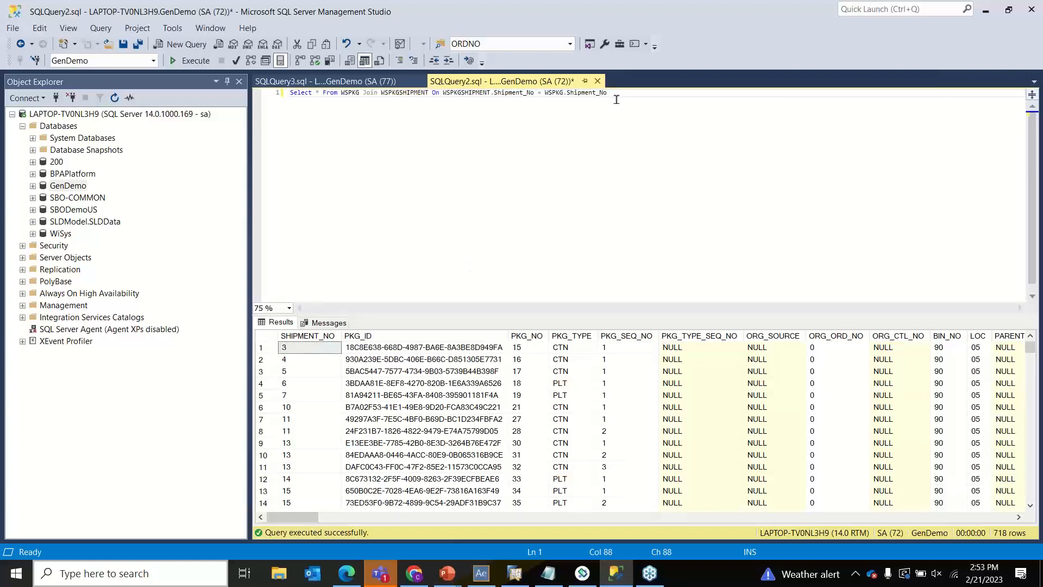
- Trim the query back to Select * From WSPKG, rerun it, and mark the first ten shipment numbers
{"action": "left_click_drag", "start_coordinate": [612, 96], "coordinate": [364, 125]}
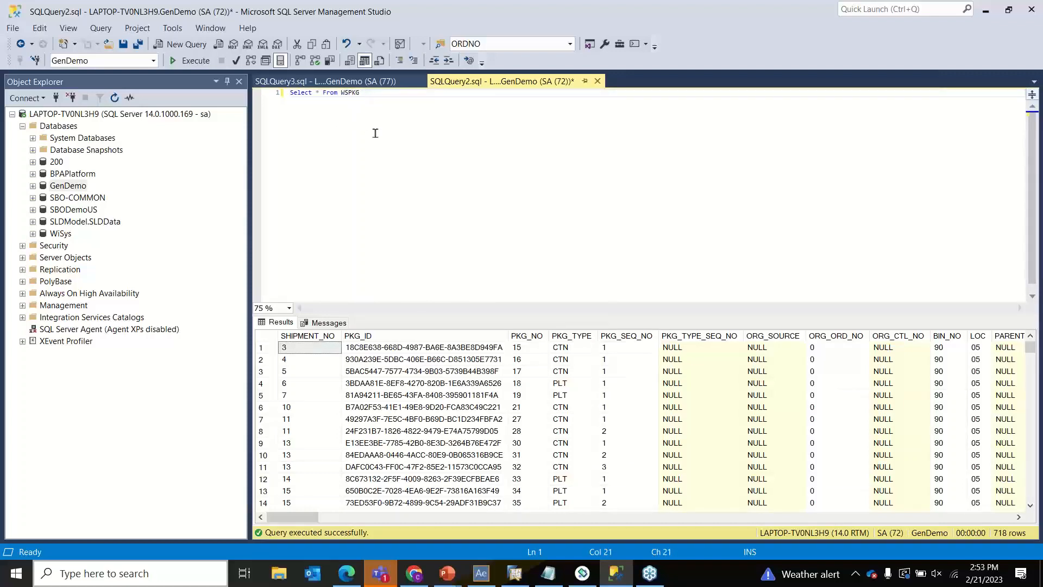
{"action": "left_click", "coordinate": [190, 60]}
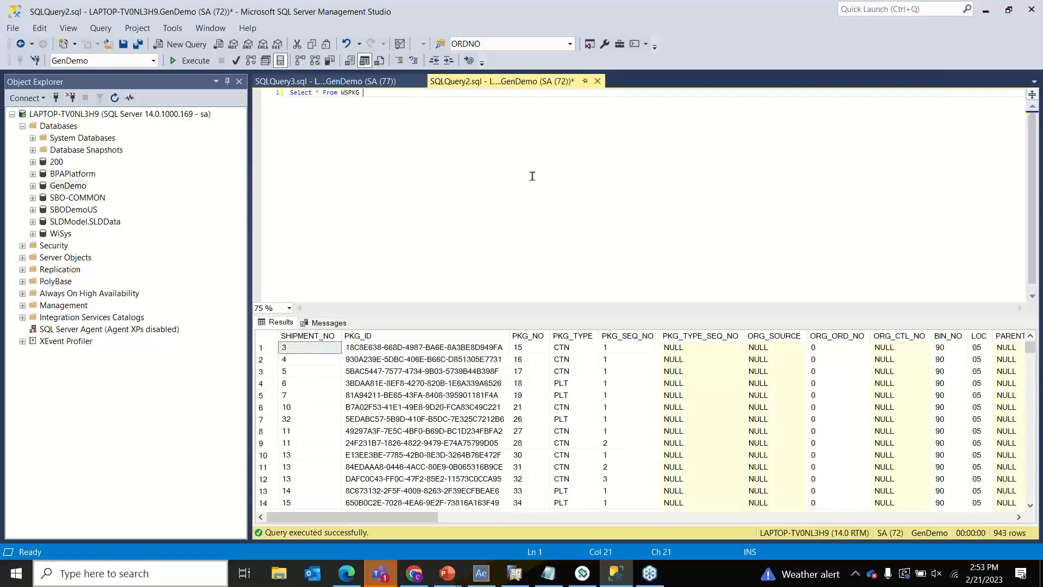
{"action": "left_click", "coordinate": [301, 383]}
{"action": "left_click_drag", "start_coordinate": [278, 344], "coordinate": [314, 461]}
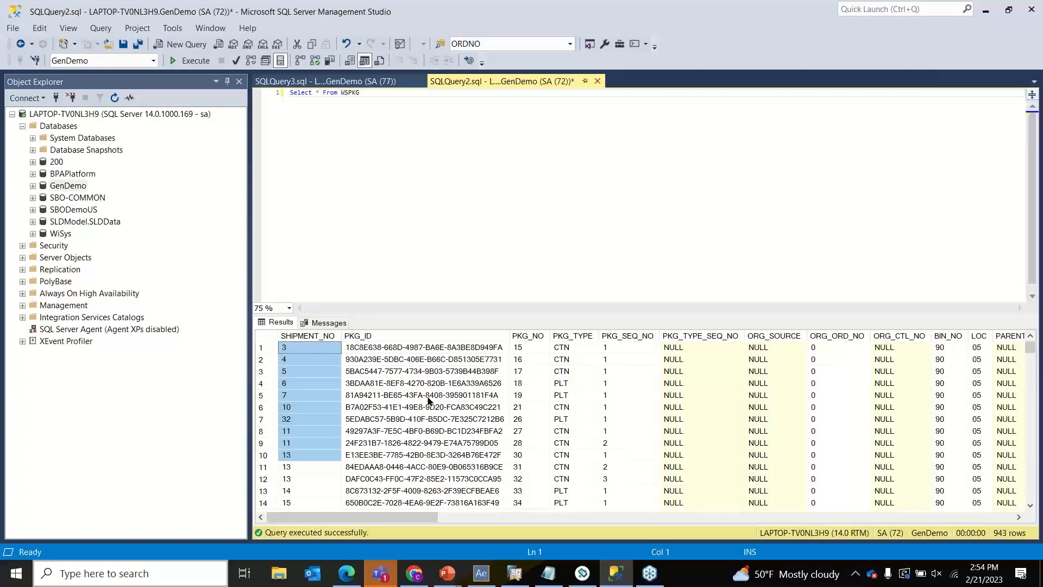
- Scroll down the WSPKG results to a package with shipment number 0
{"action": "scroll", "coordinate": [429, 400], "scroll_direction": "down", "scroll_amount": 17}
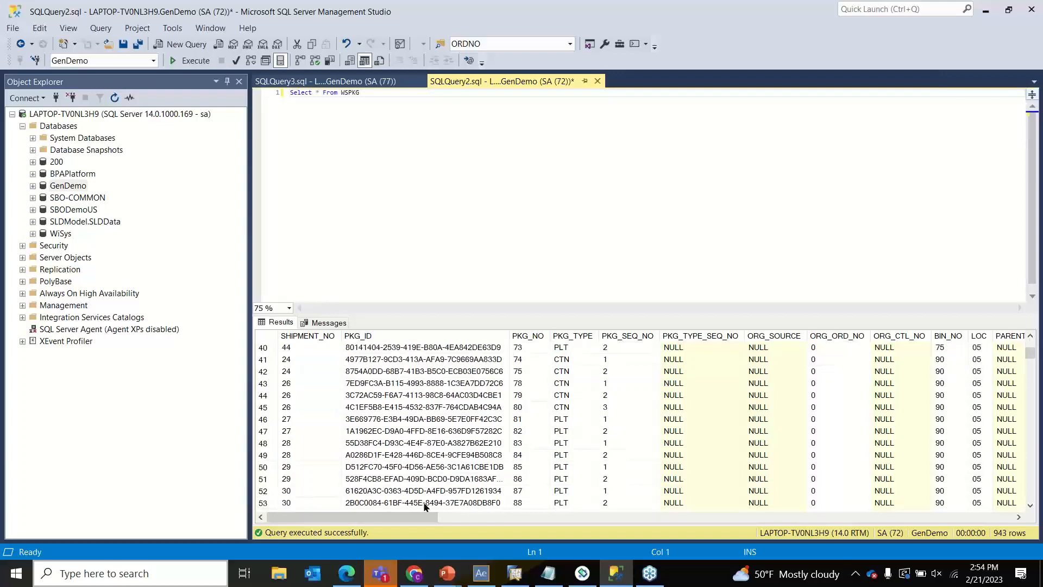
{"action": "scroll", "coordinate": [389, 465], "scroll_direction": "down", "scroll_amount": 20}
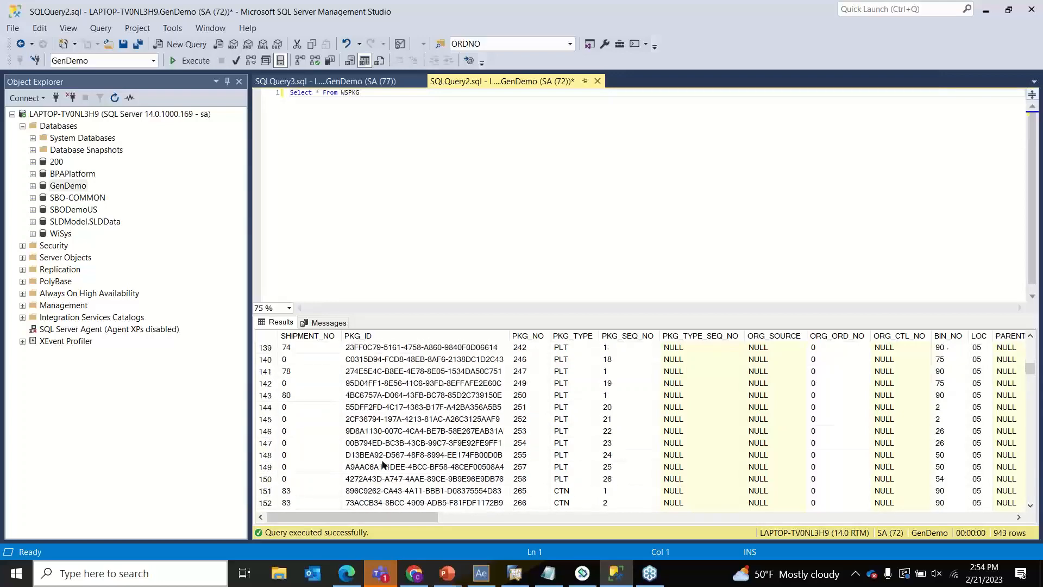
{"action": "left_click", "coordinate": [301, 374]}
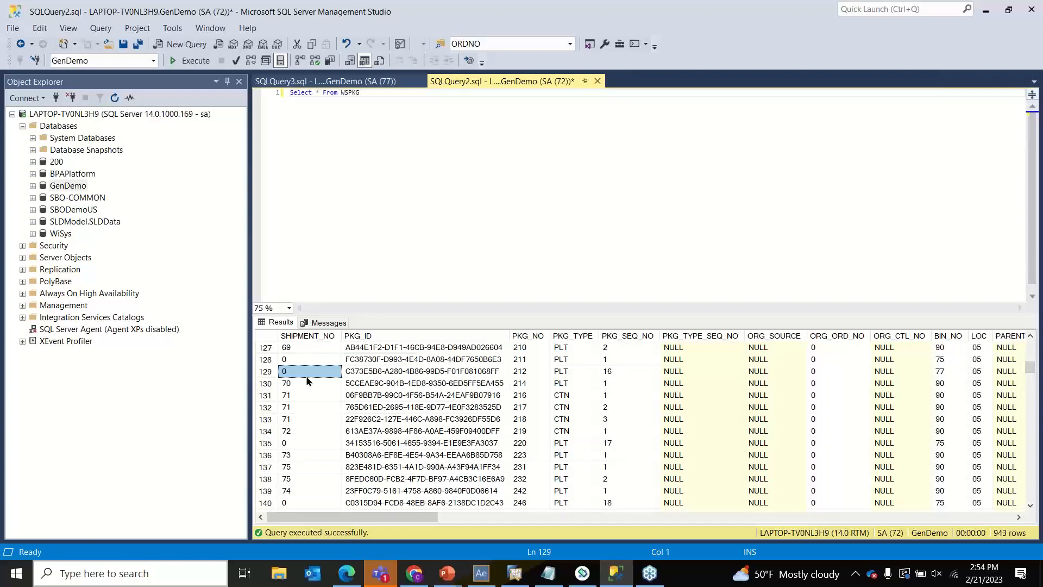
- Sort the Agility Explorer pallet view by Package No. descending, starting from package 10105
{"action": "left_click", "coordinate": [481, 573]}
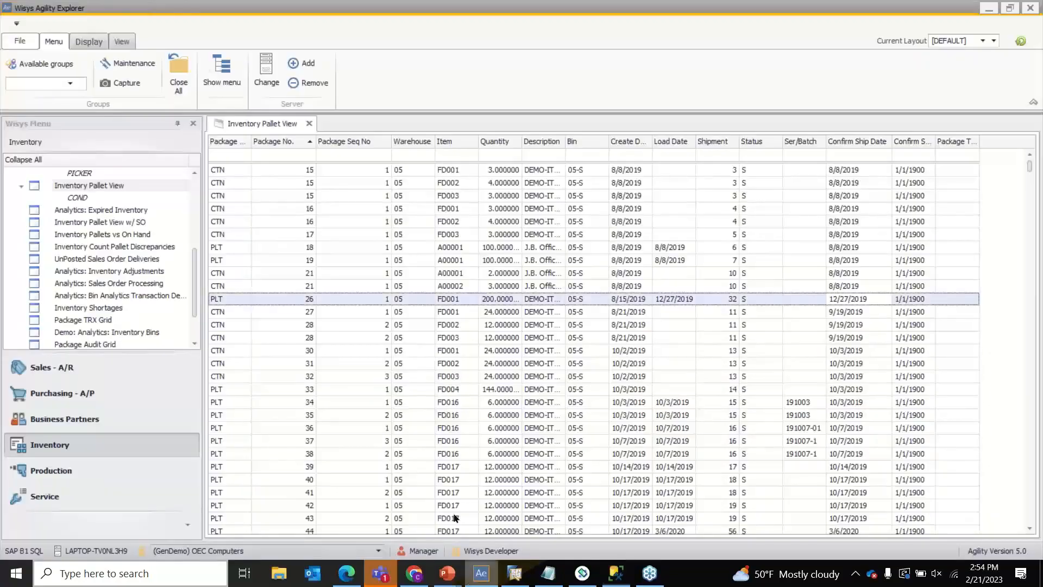
{"action": "left_click", "coordinate": [288, 141]}
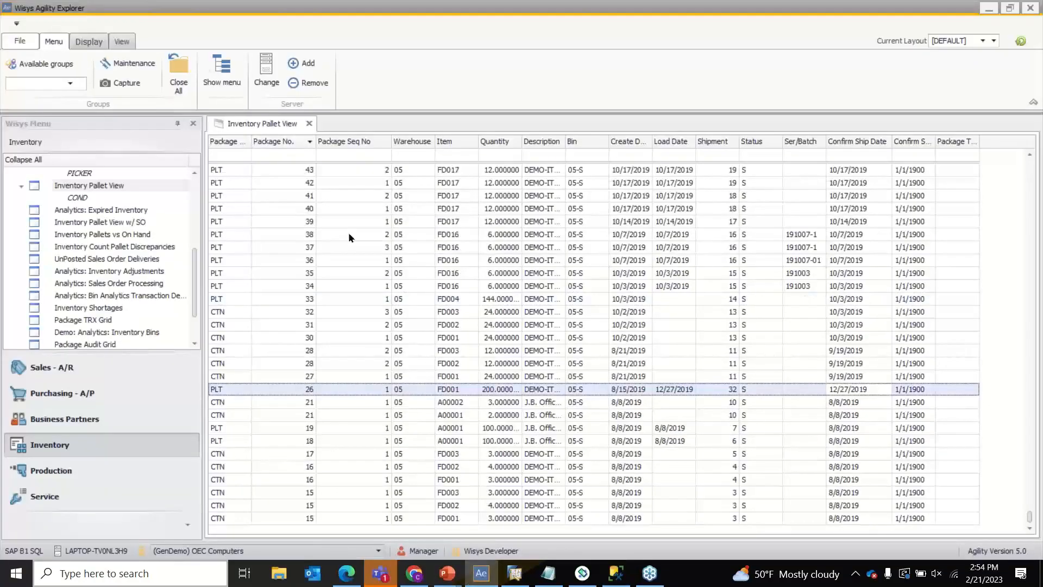
{"action": "scroll", "coordinate": [347, 232], "scroll_direction": "up", "scroll_amount": 4}
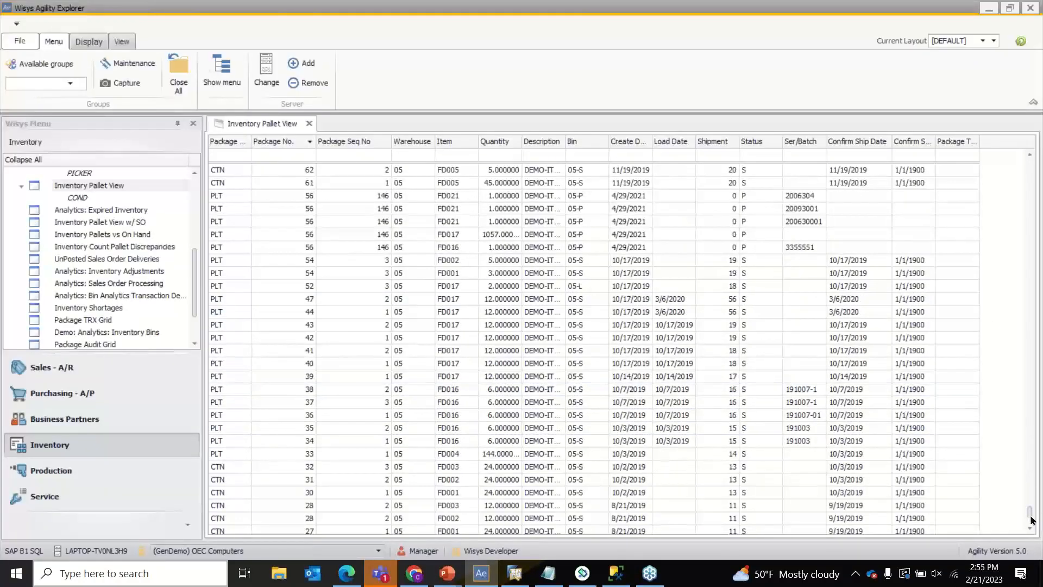
{"action": "left_click_drag", "start_coordinate": [1034, 518], "coordinate": [989, 145]}
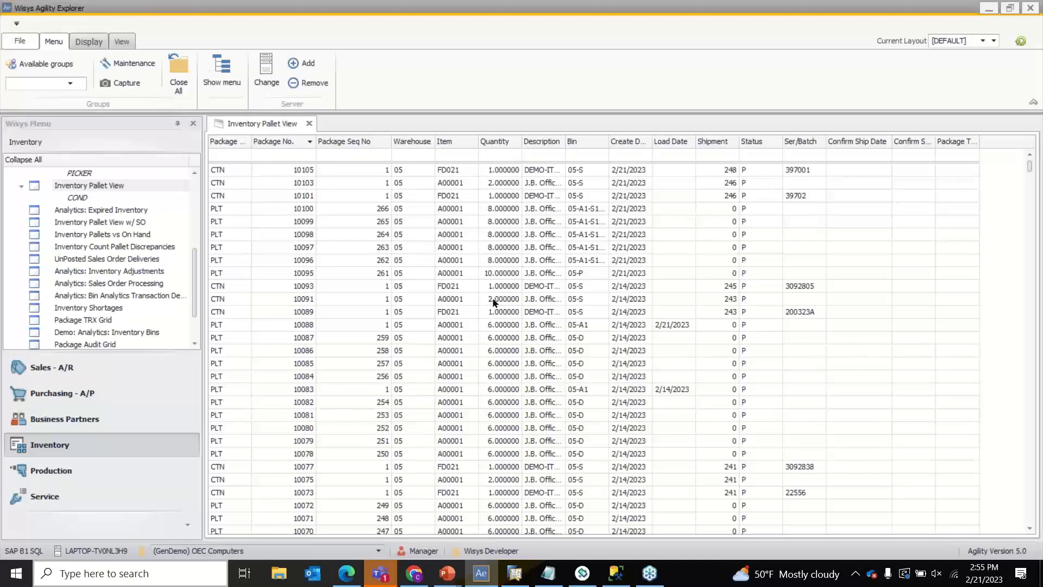
- On the Zebra handheld, switch the Agility 360 menu from Distribution to the Pallets functions
{"action": "left_click", "coordinate": [592, 579]}
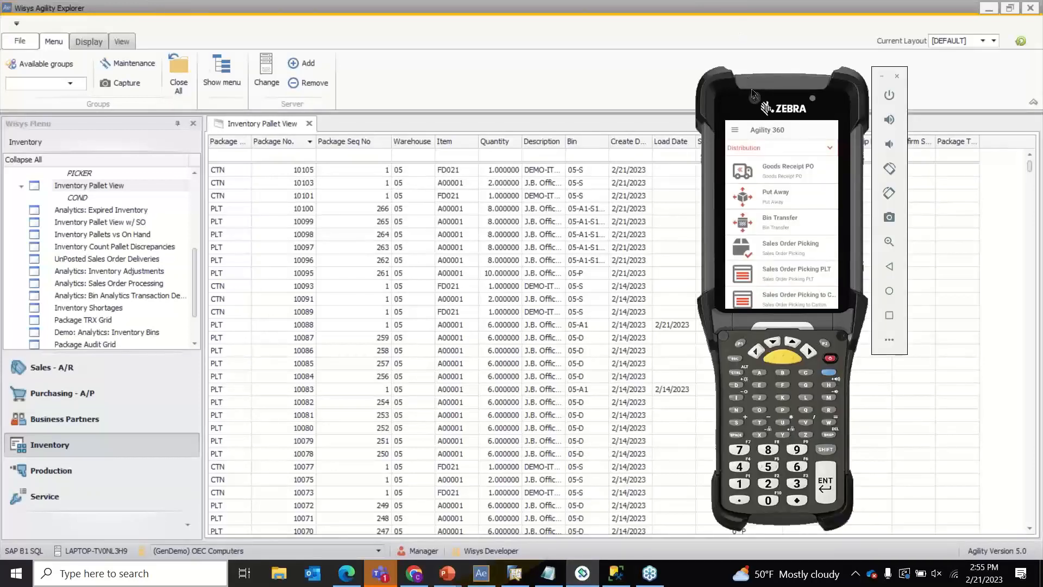
{"action": "left_click_drag", "start_coordinate": [756, 97], "coordinate": [743, 82]}
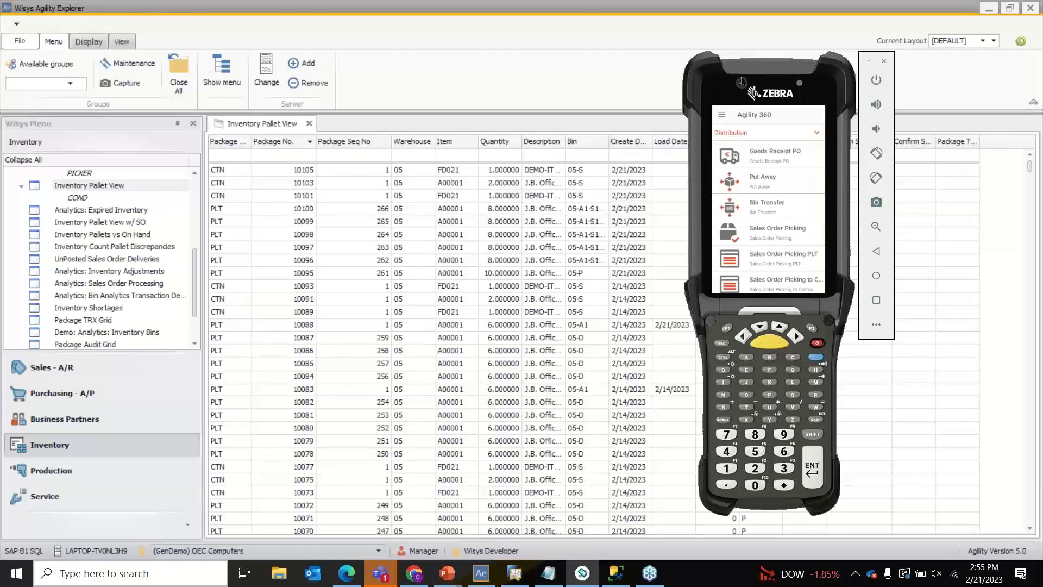
{"action": "left_click", "coordinate": [746, 137]}
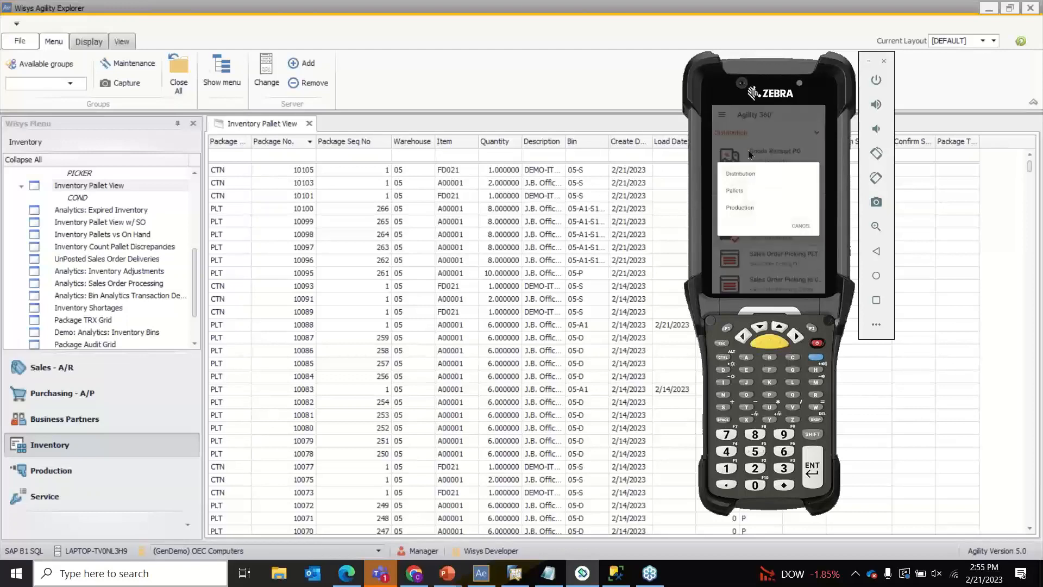
{"action": "left_click", "coordinate": [738, 194]}
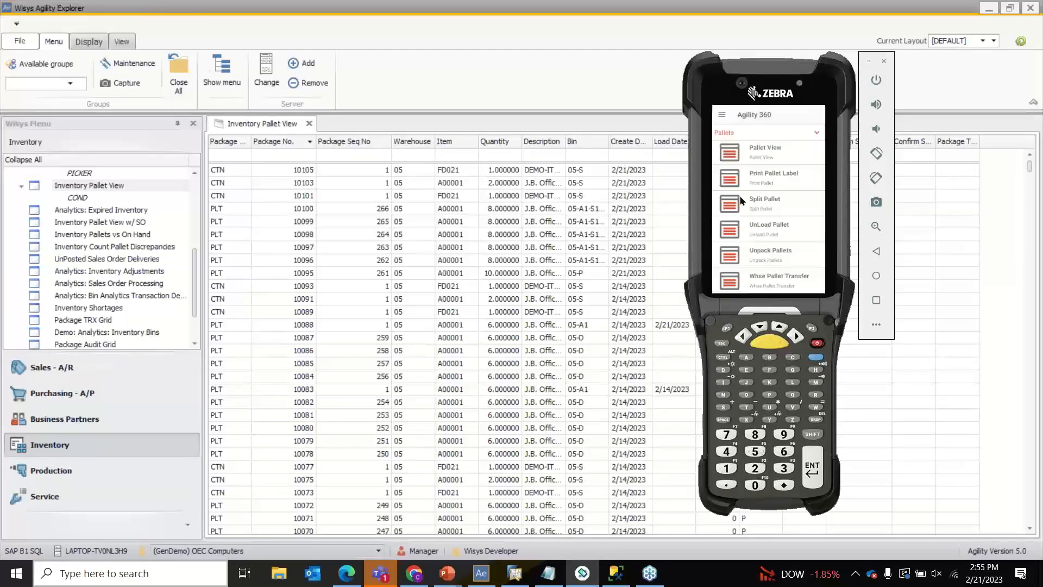
{"action": "scroll", "coordinate": [771, 221], "scroll_direction": "up", "scroll_amount": 5}
{"action": "left_click", "coordinate": [769, 216]}
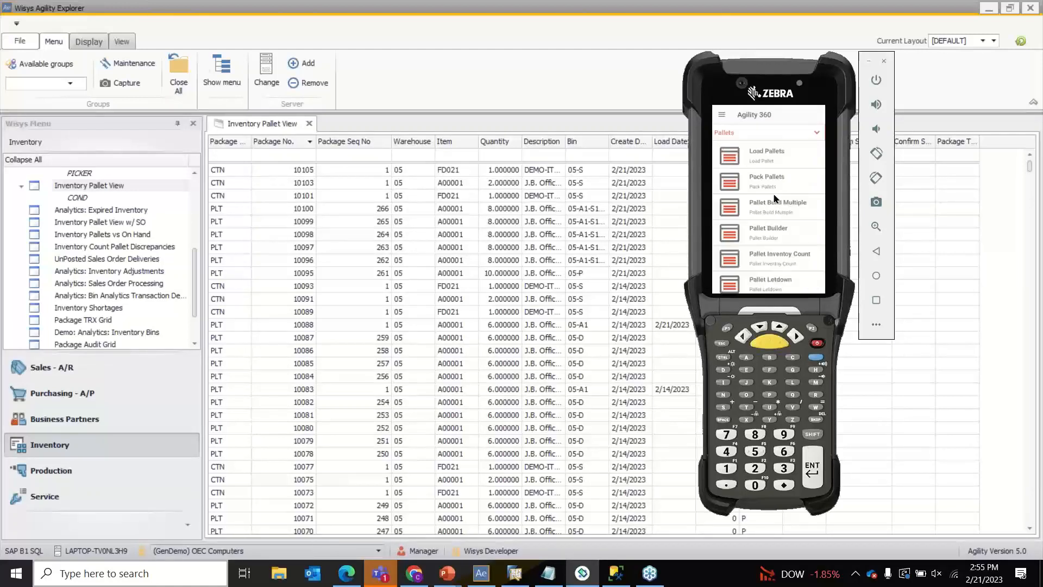
- In Pallet Builder, save a new pallet of 5 A00001 from bin 05-D as pallet 10106
{"action": "left_click", "coordinate": [755, 231]}
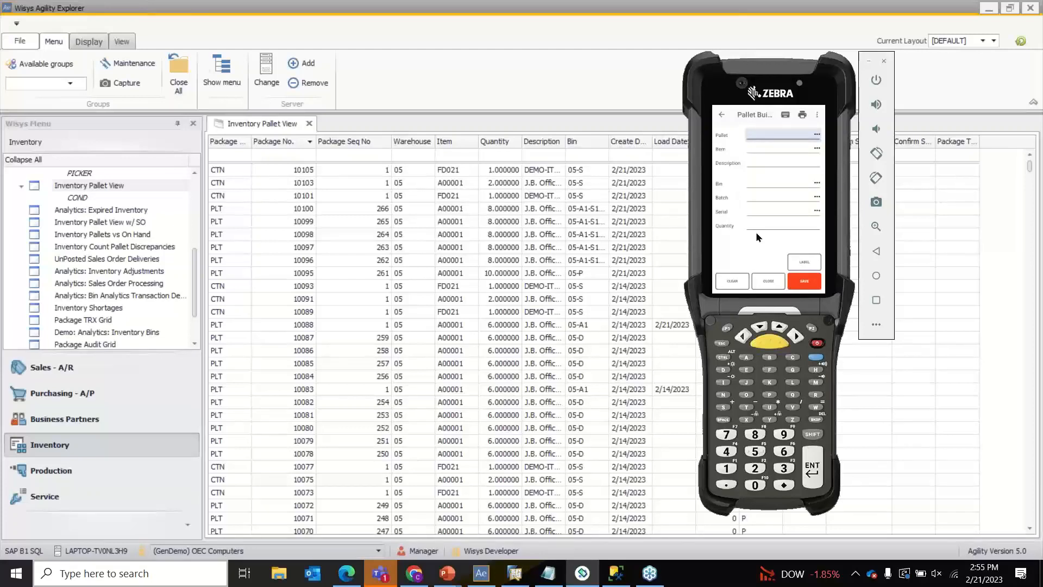
{"action": "key", "text": "Return"}
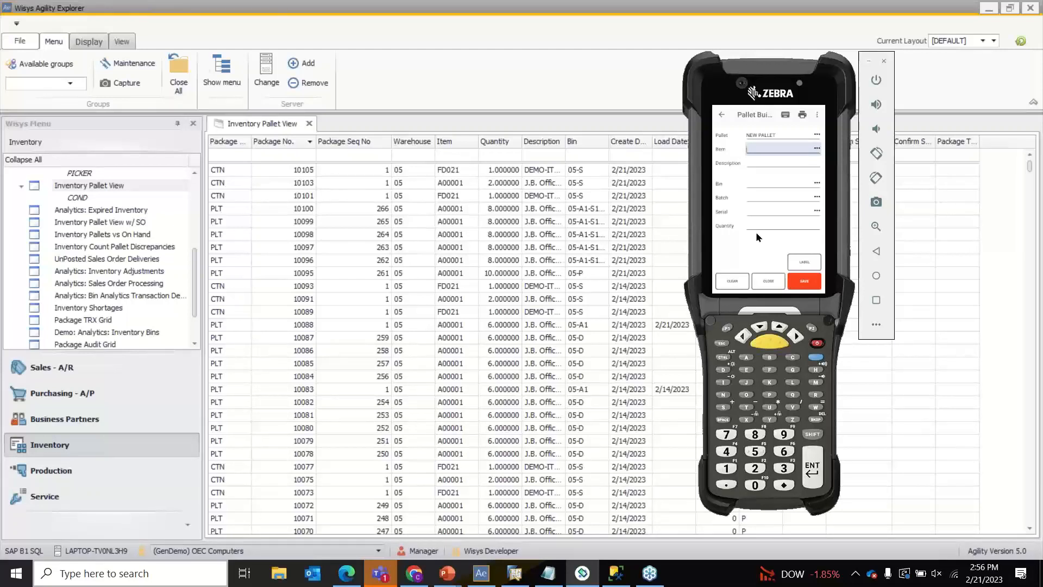
{"action": "type", "text": "A00001"}
{"action": "key", "text": "Return"}
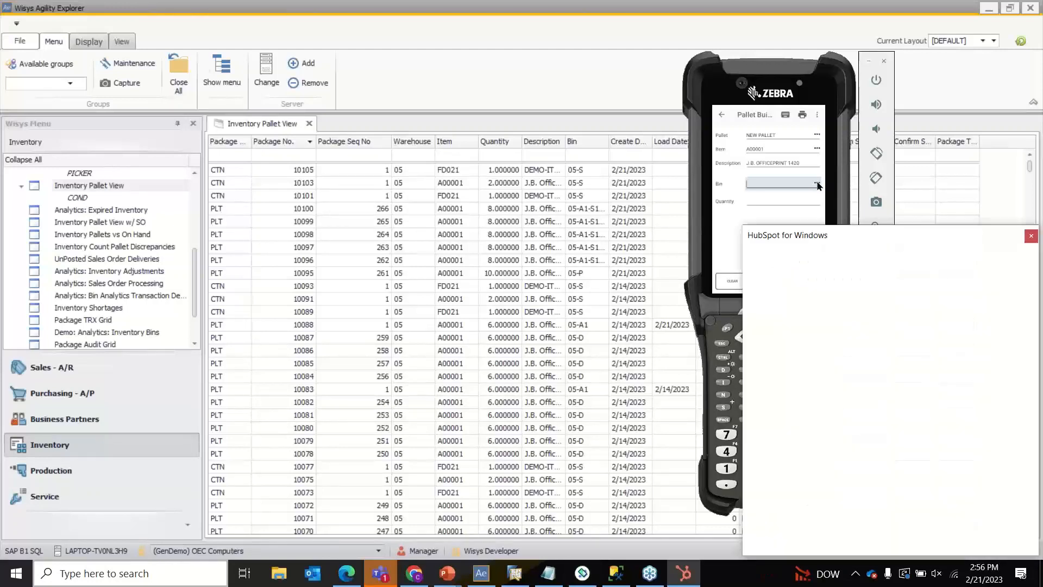
{"action": "left_click", "coordinate": [1031, 236]}
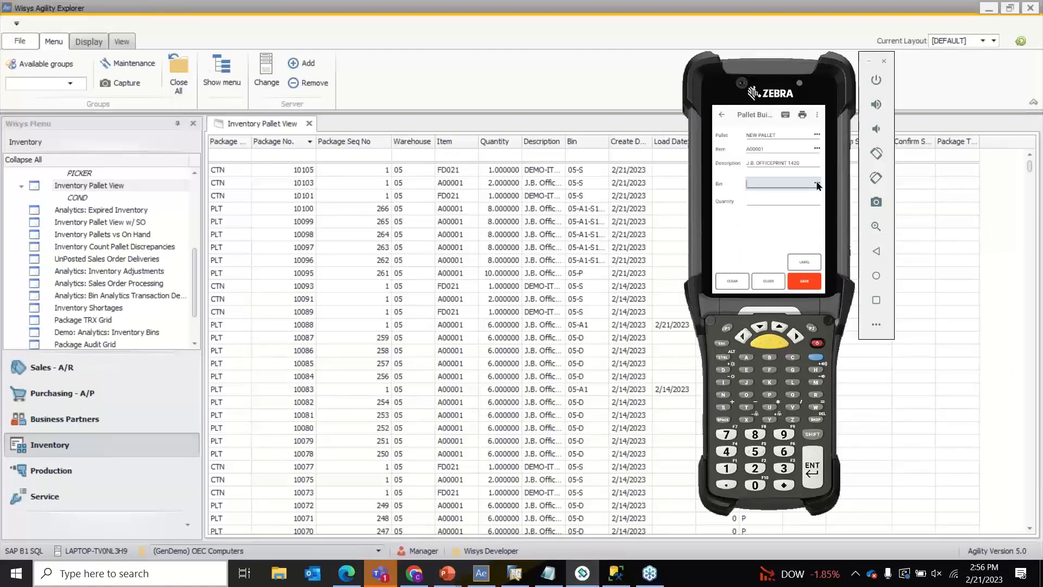
{"action": "left_click", "coordinate": [818, 185]}
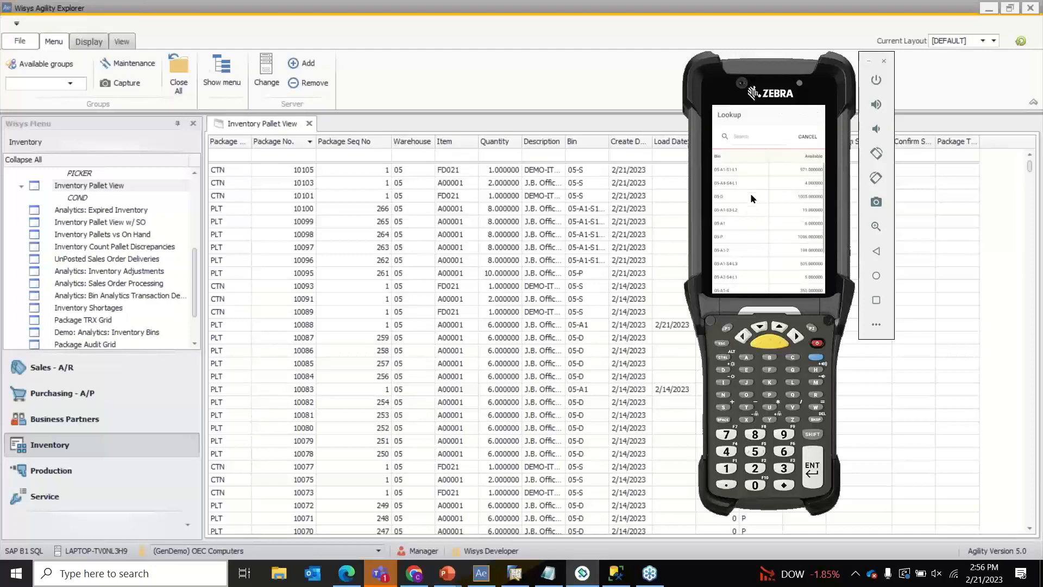
{"action": "left_click", "coordinate": [751, 194]}
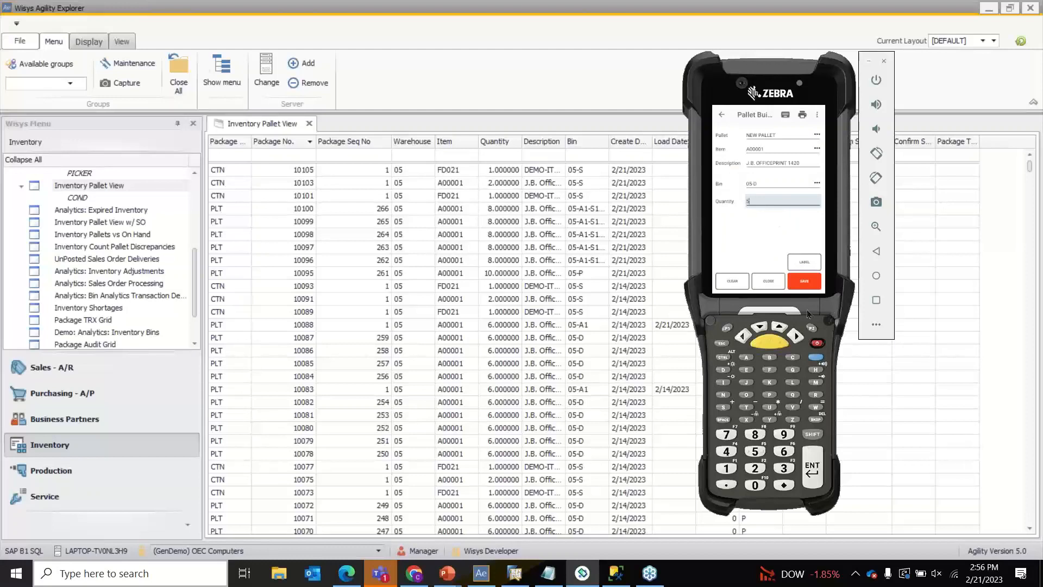
{"action": "left_click", "coordinate": [804, 287]}
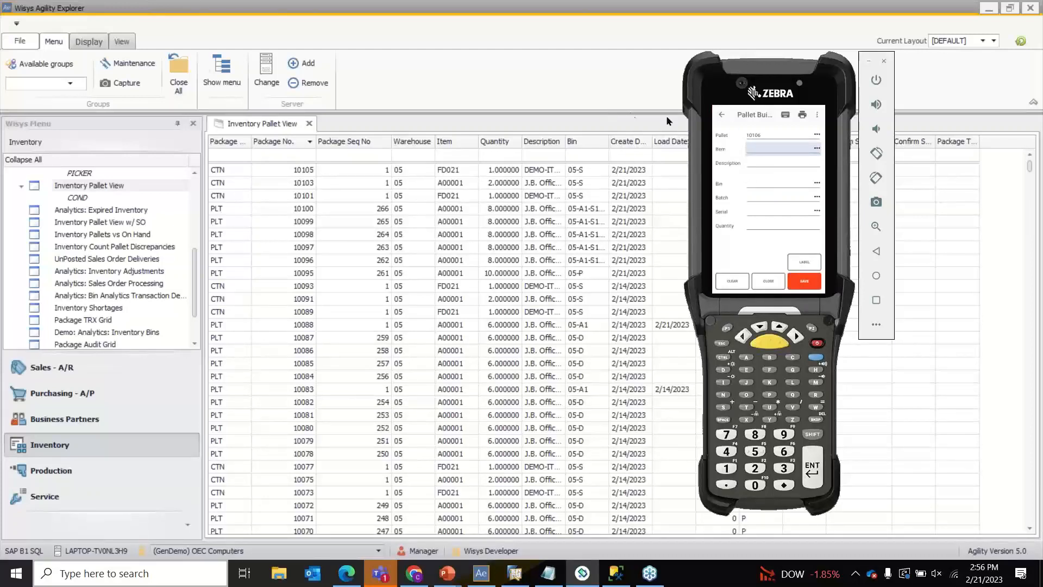
- Refresh the Agility Explorer pallet view so pallet 10106 appears at the top
{"action": "left_click", "coordinate": [642, 93]}
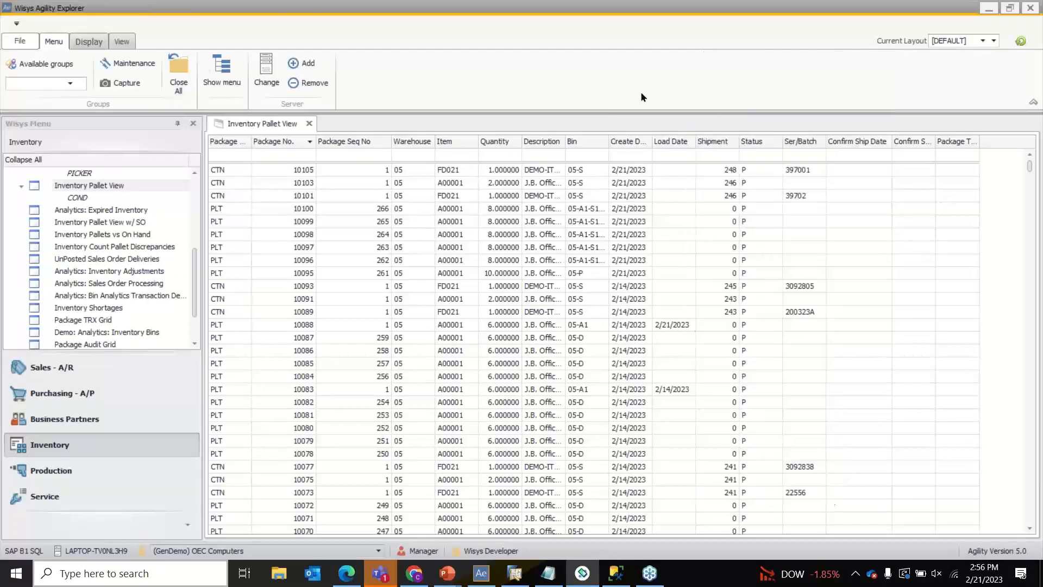
{"action": "left_click", "coordinate": [1022, 44]}
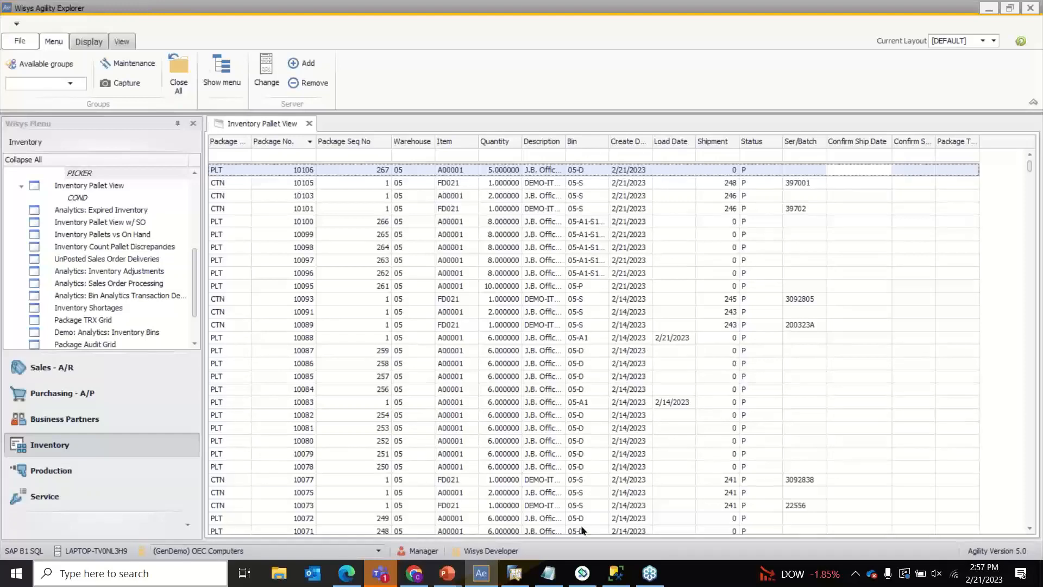
- In Pallet Build Multiple, enter item A00001, bin 05-P and 5 pallets
{"action": "left_click", "coordinate": [592, 576]}
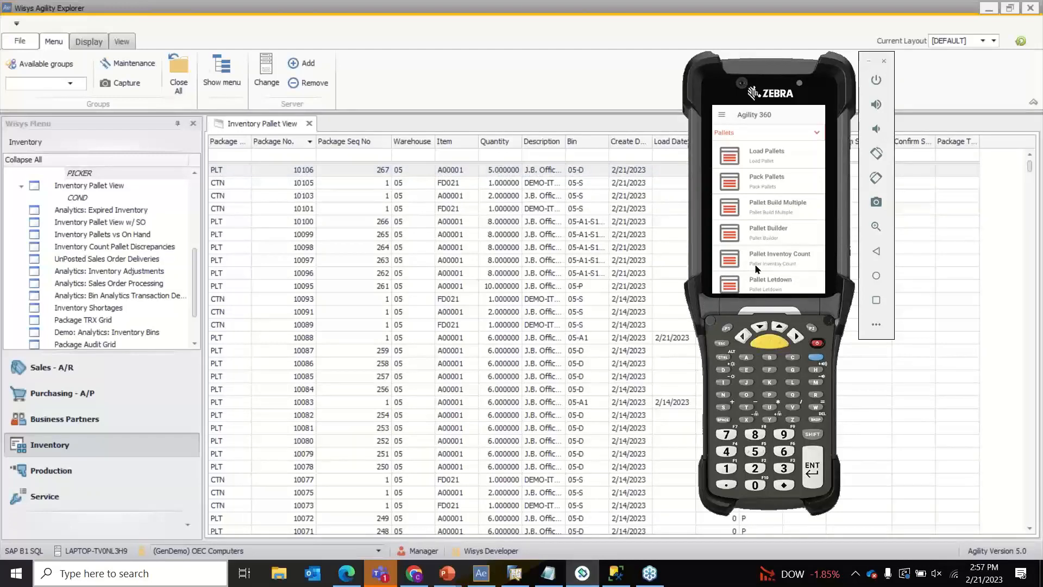
{"action": "left_click", "coordinate": [775, 215]}
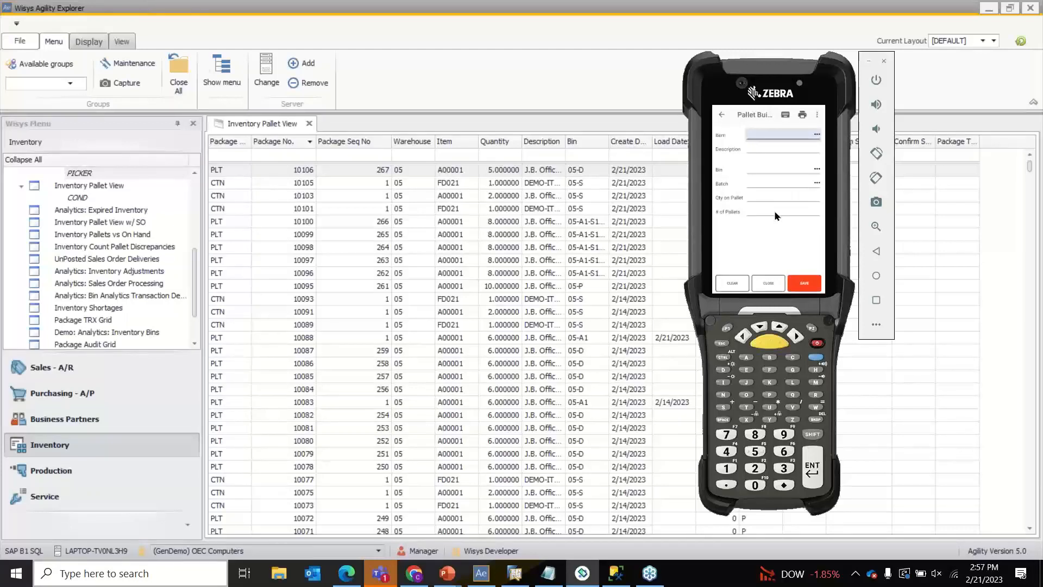
{"action": "type", "text": "A00001"}
{"action": "key", "text": "Return"}
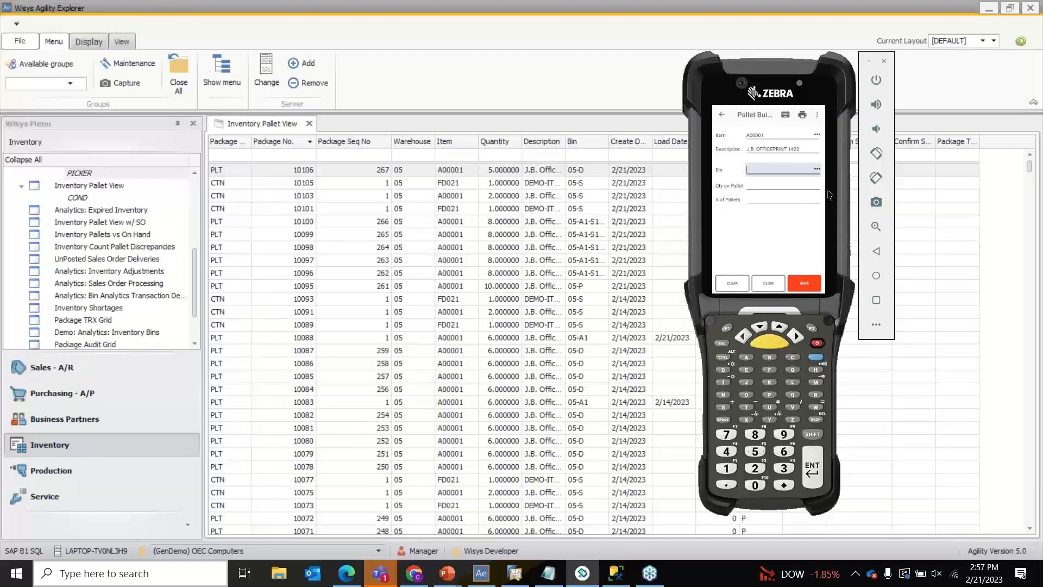
{"action": "left_click", "coordinate": [817, 172]}
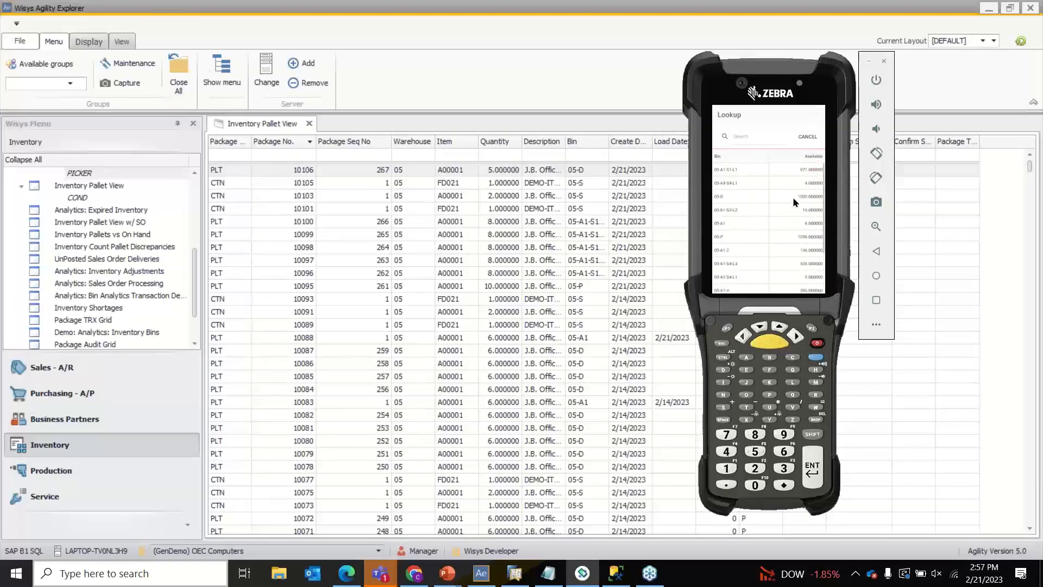
{"action": "left_click", "coordinate": [774, 238]}
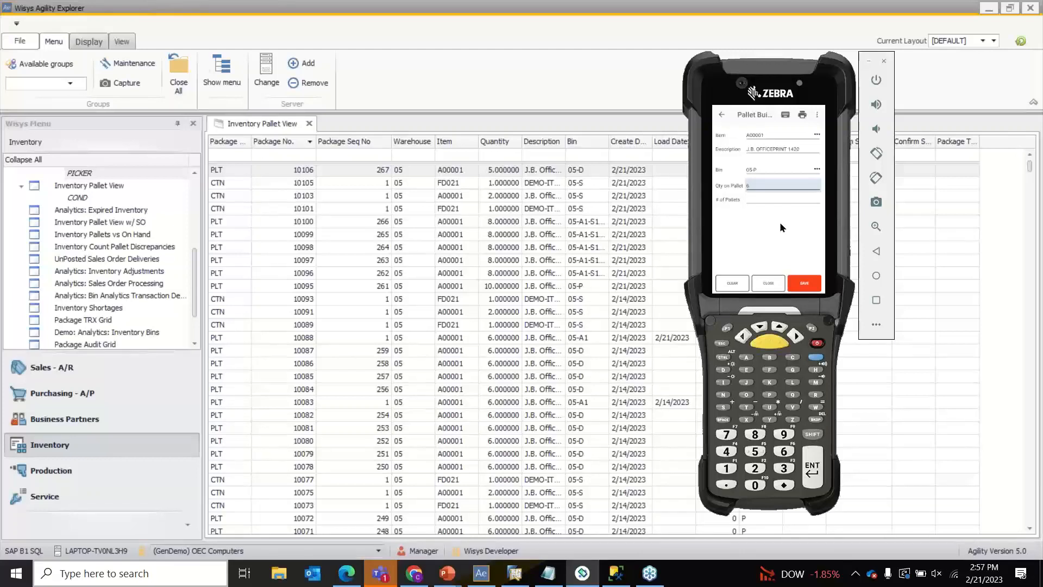
{"action": "key", "text": "Tab"}
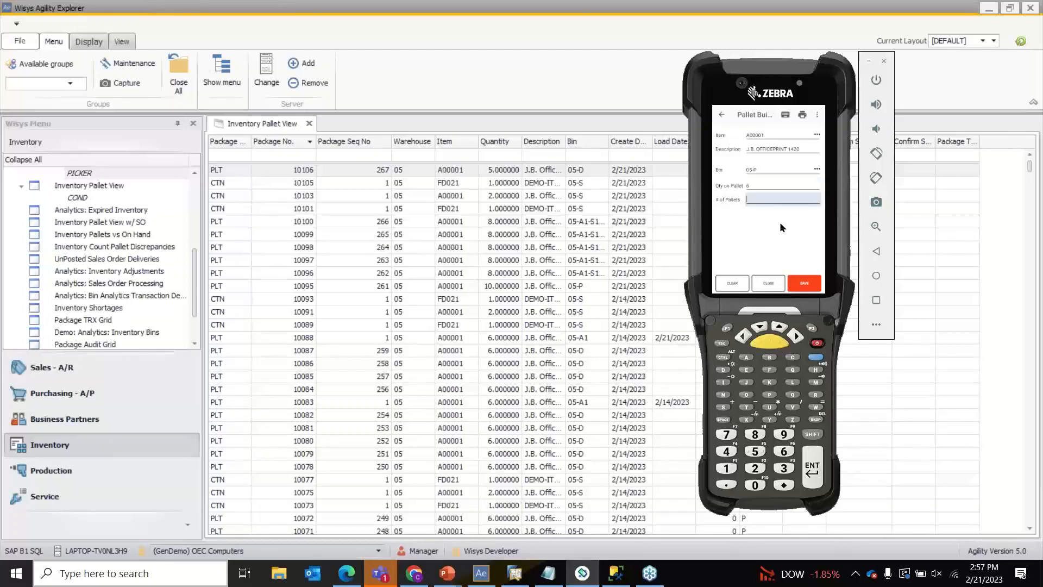
{"action": "type", "text": "5"}
- Save the multiple-pallet build and cancel its pending print job
{"action": "left_click", "coordinate": [810, 287]}
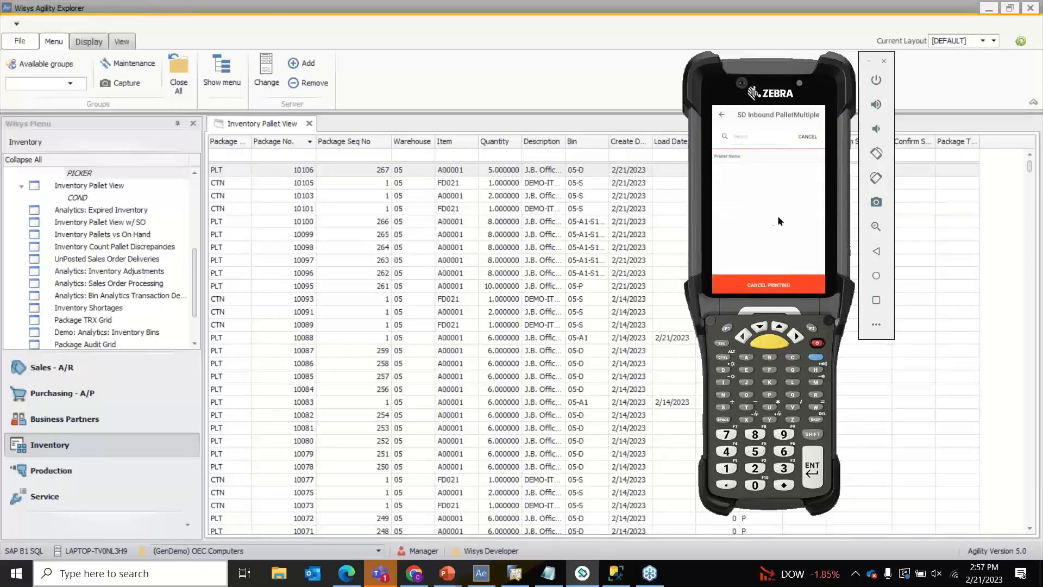
{"action": "left_click", "coordinate": [784, 292]}
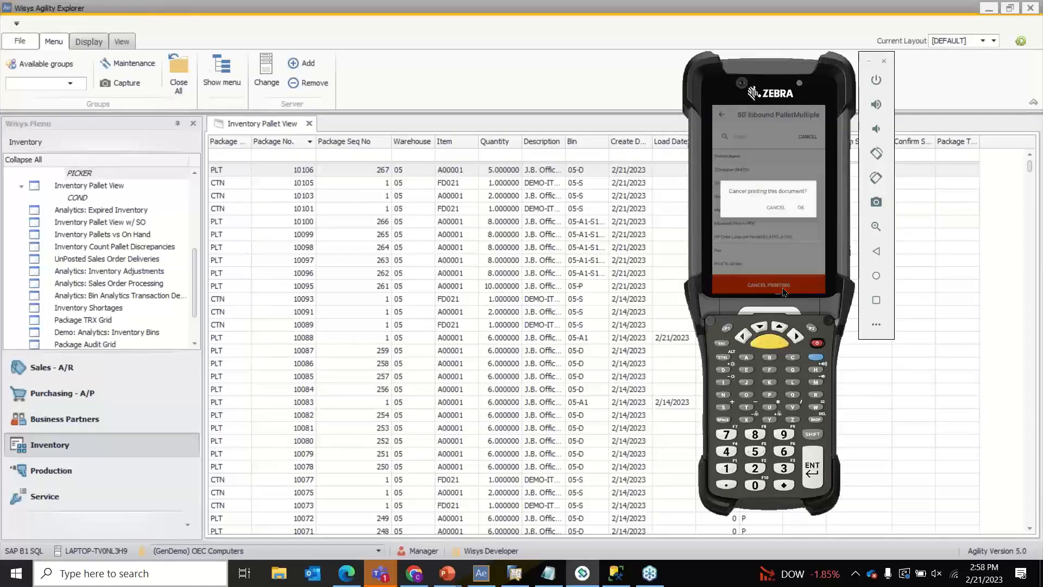
{"action": "left_click", "coordinate": [802, 208]}
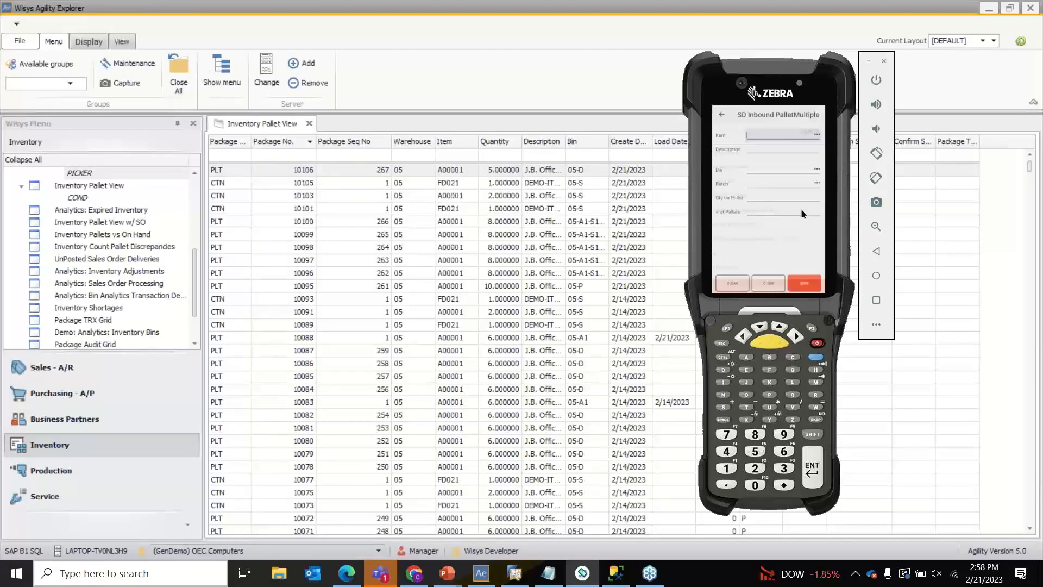
{"action": "left_click", "coordinate": [641, 79]}
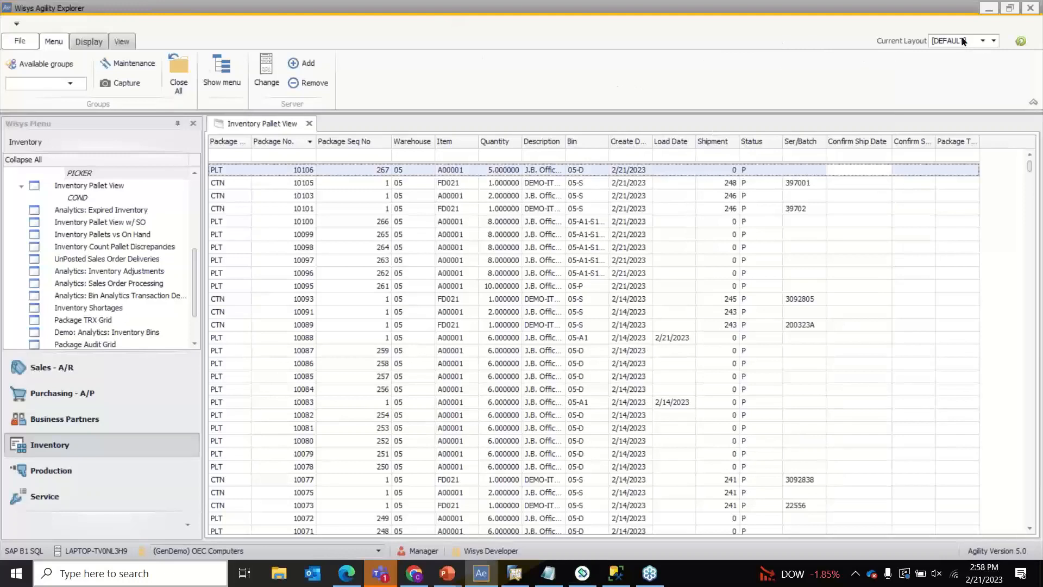
- Refresh the Inventory Pallet View and select new pallet 10107 in the grid
{"action": "left_click", "coordinate": [1028, 46]}
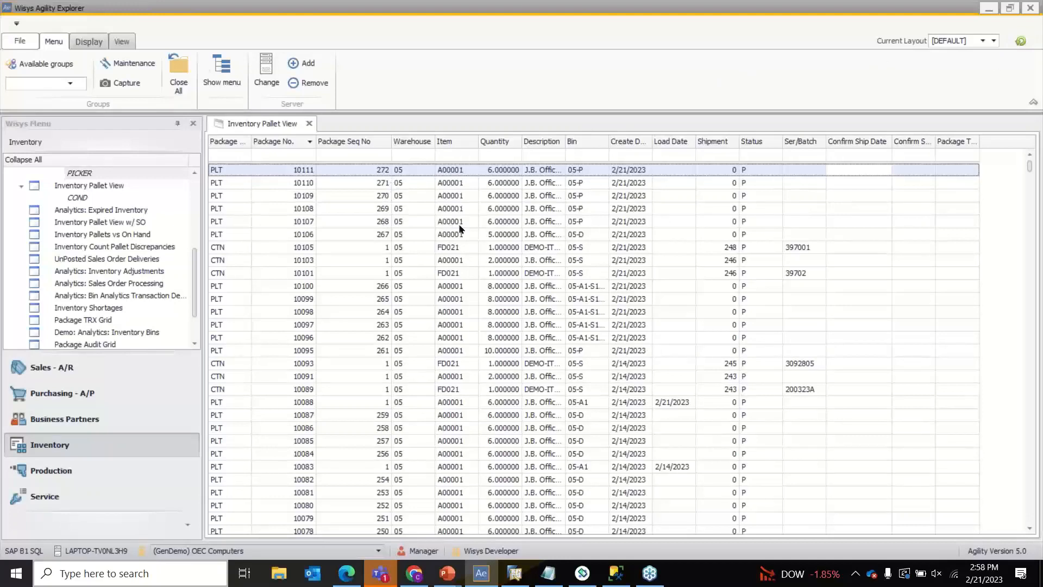
{"action": "left_click", "coordinate": [495, 224]}
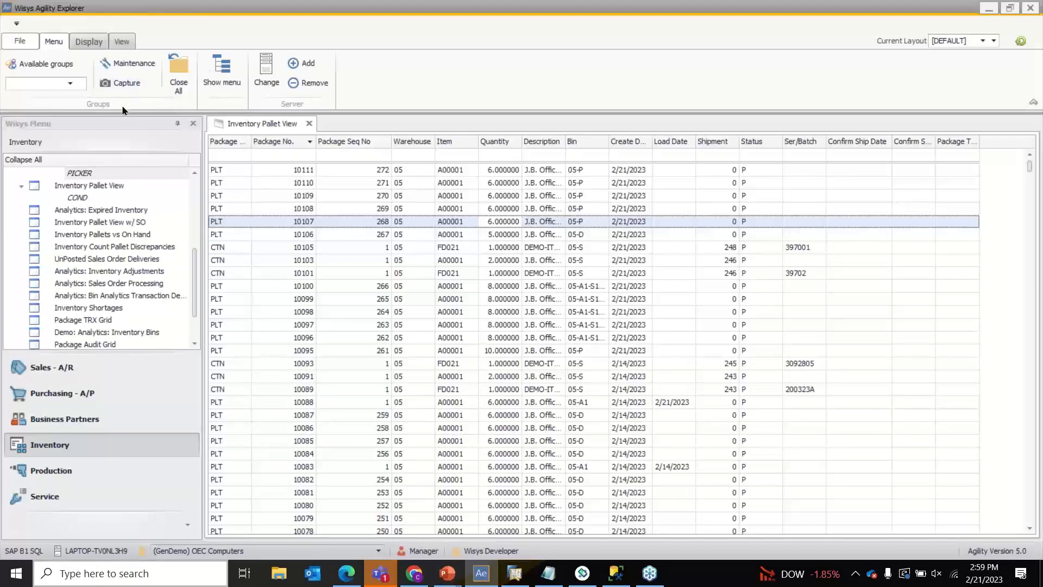
- Open the Fulfillment Manager from the Sales - A/R menu
{"action": "scroll", "coordinate": [82, 337], "scroll_direction": "down", "scroll_amount": 2}
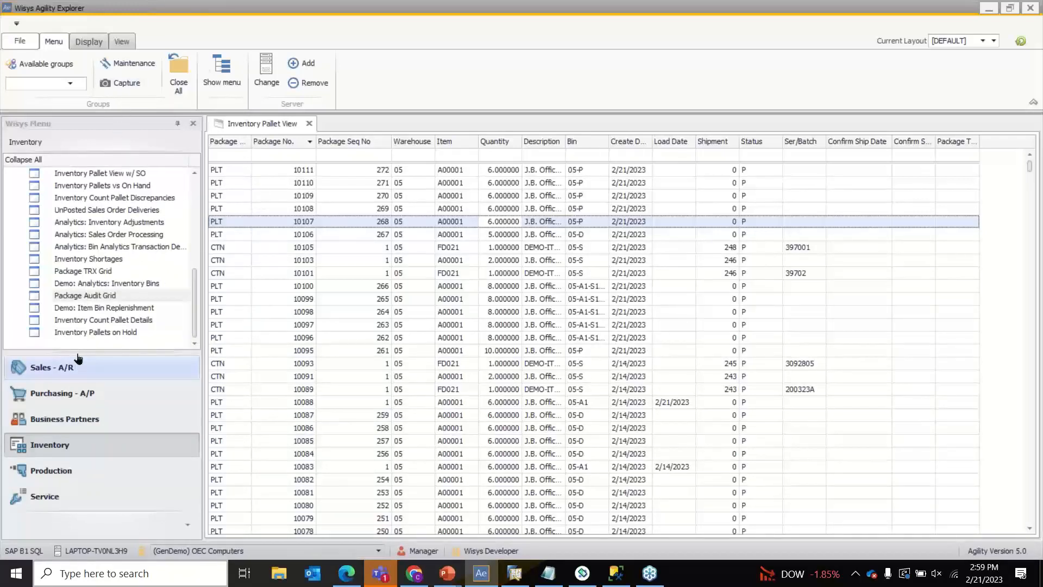
{"action": "left_click", "coordinate": [78, 361]}
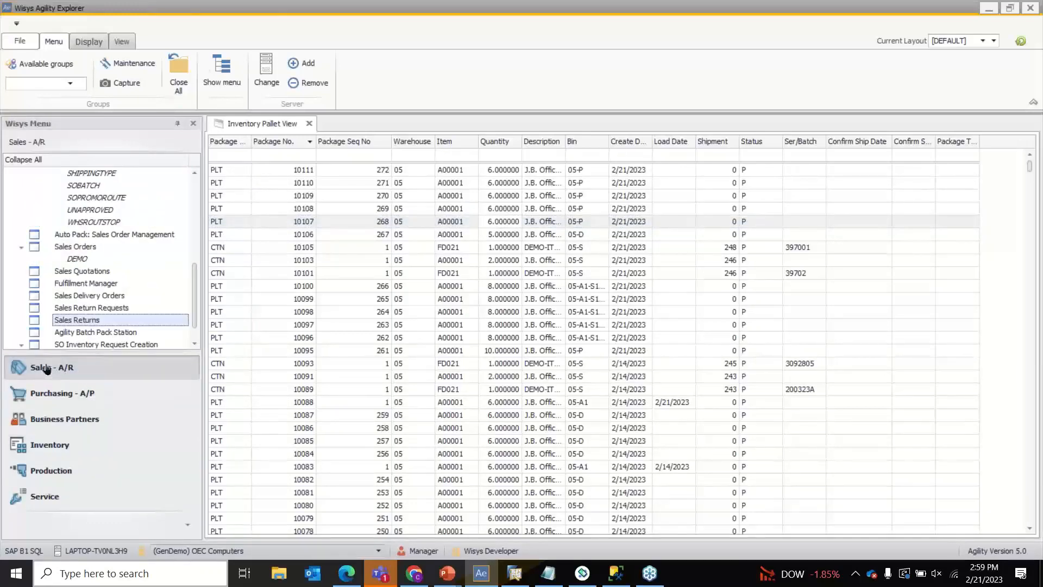
{"action": "scroll", "coordinate": [84, 298], "scroll_direction": "down", "scroll_amount": 1}
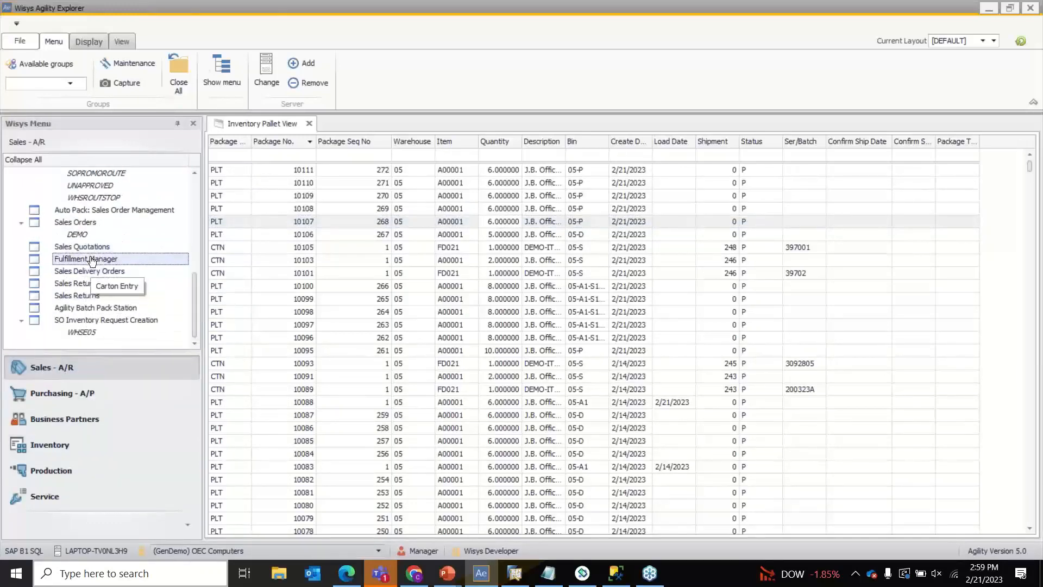
{"action": "left_click", "coordinate": [139, 261]}
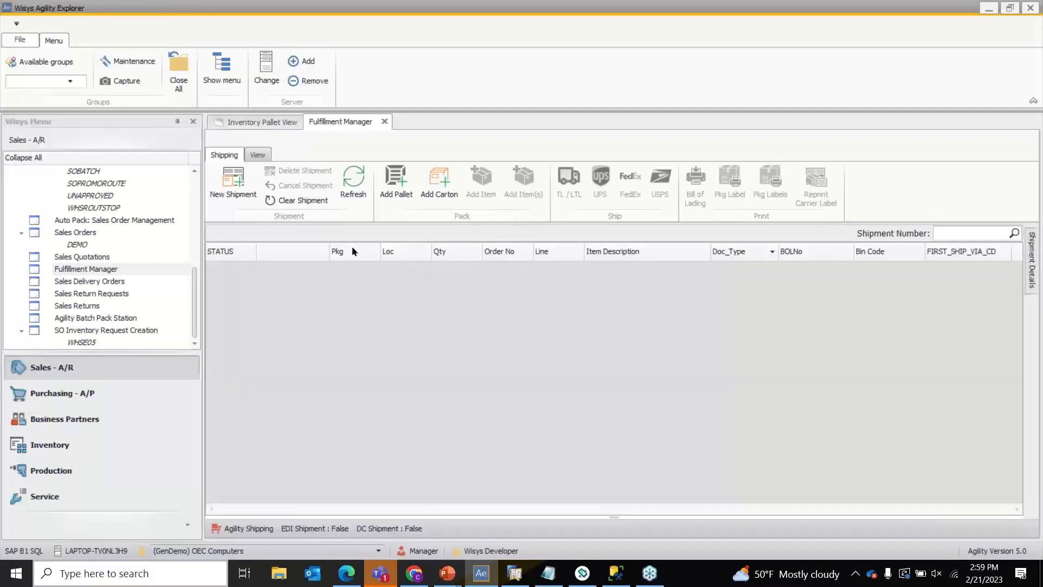
- Create new shipment 249 and add empty carton 10112 to it
{"action": "left_click", "coordinate": [241, 197]}
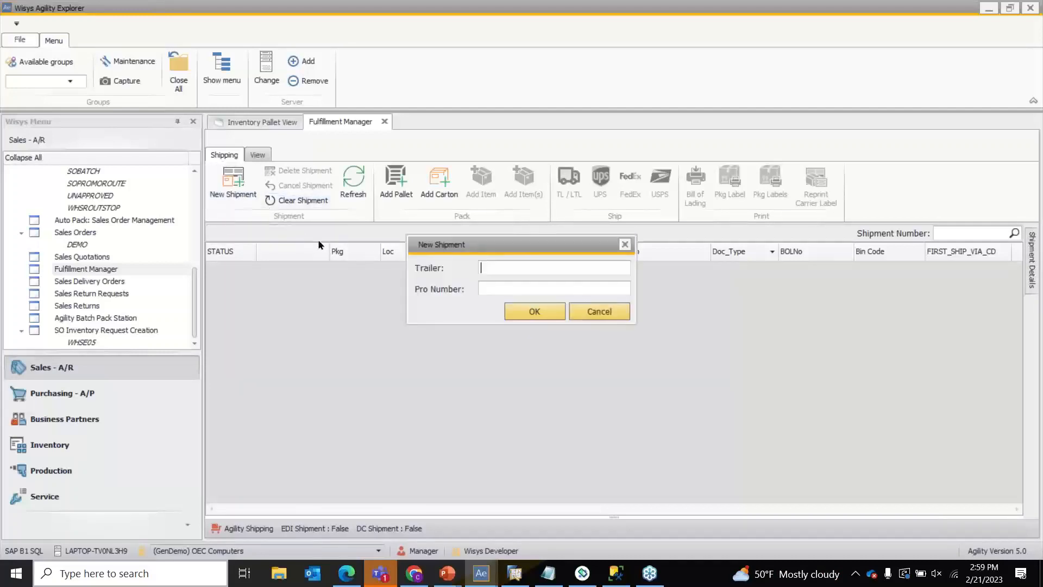
{"action": "left_click", "coordinate": [555, 311]}
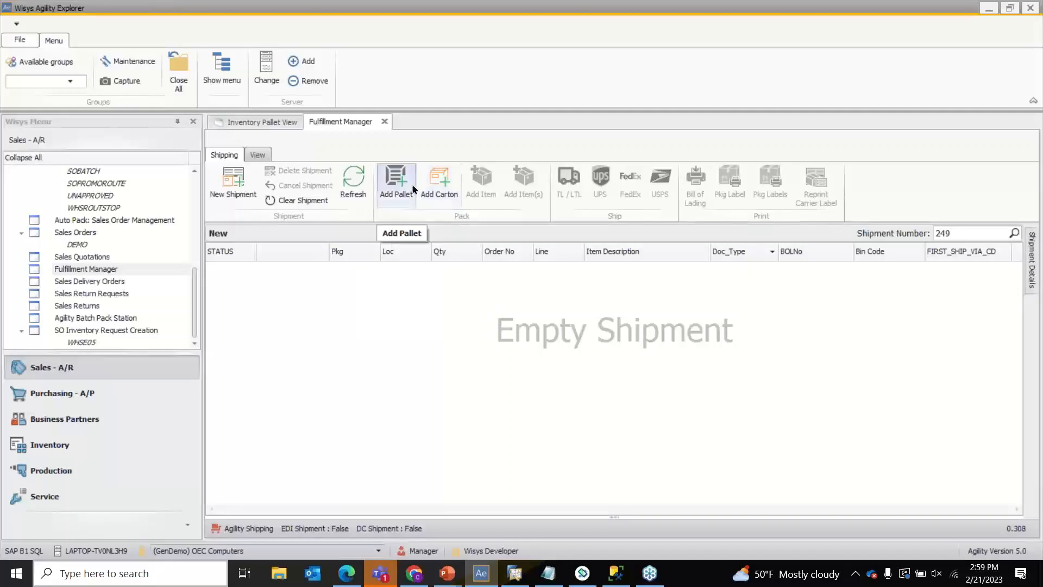
{"action": "left_click", "coordinate": [439, 181]}
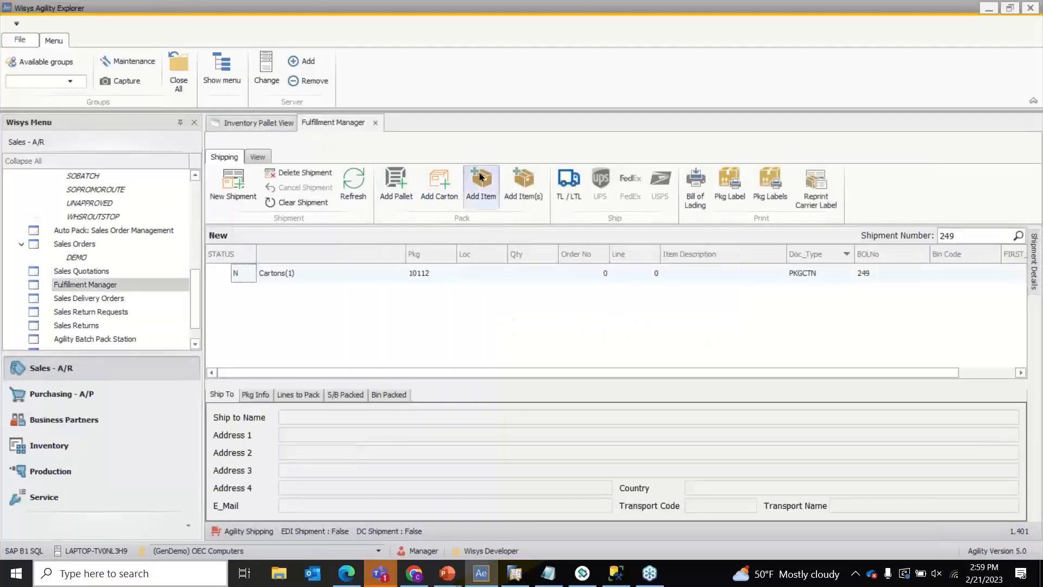
- Add an item line to the carton: order 1058, item FD021, quantity 1
{"action": "left_click", "coordinate": [485, 183]}
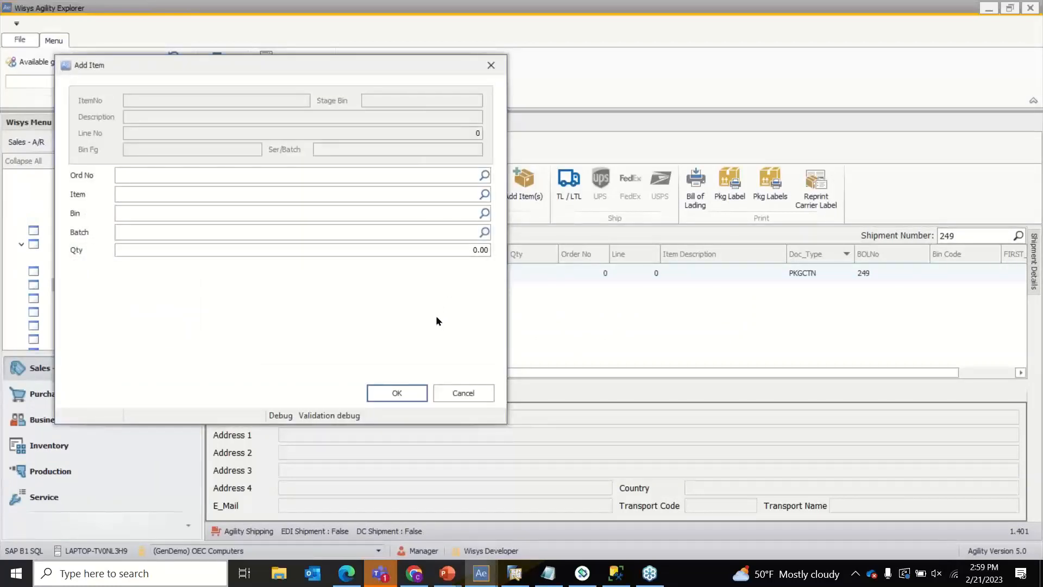
{"action": "type", "text": "1058"}
{"action": "key", "text": "Tab"}
{"action": "type", "text": "FD021"}
{"action": "key", "text": "Tab"}
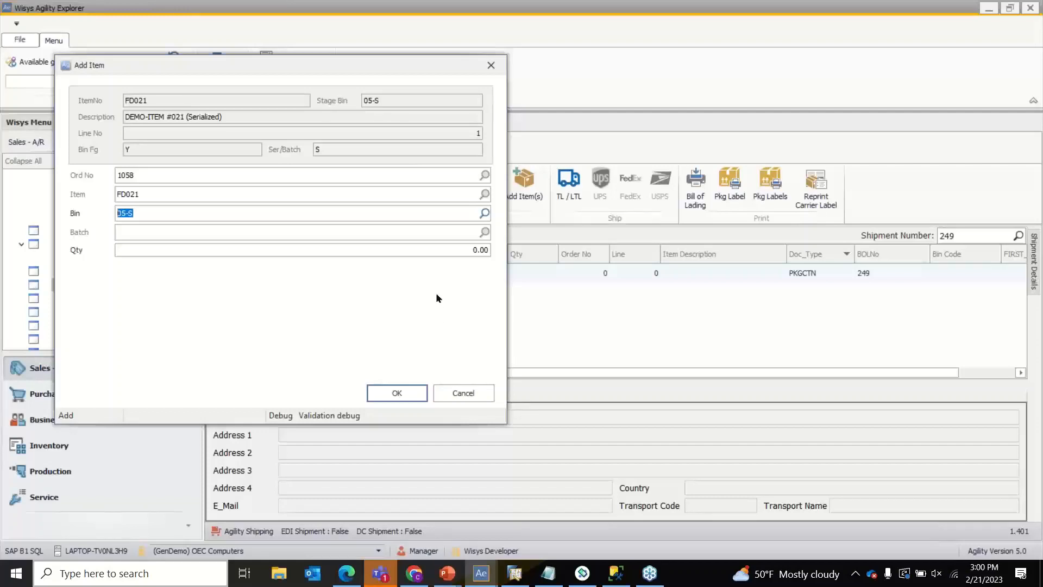
{"action": "left_click", "coordinate": [438, 252]}
{"action": "type", "text": "1"}
{"action": "left_click", "coordinate": [400, 394]}
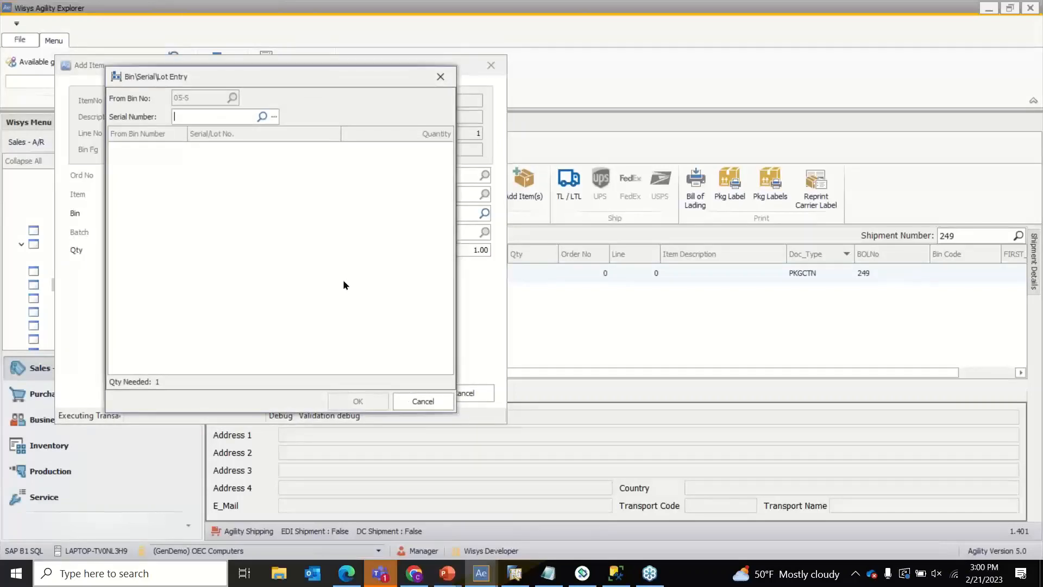
- Assign serial 3123231 to the FD021 line and add it to carton 10112
{"action": "left_click", "coordinate": [262, 117]}
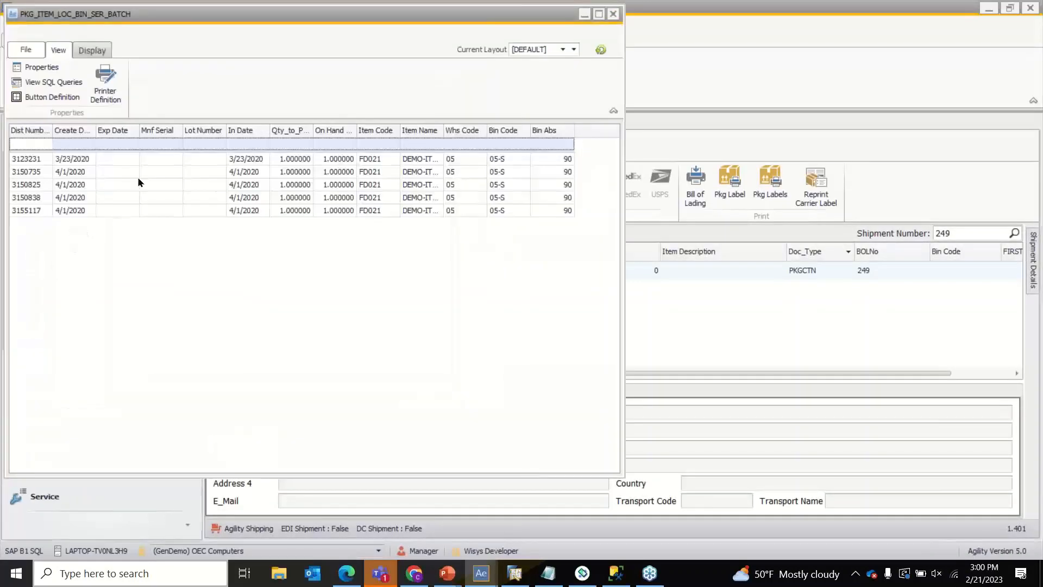
{"action": "left_click", "coordinate": [59, 159]}
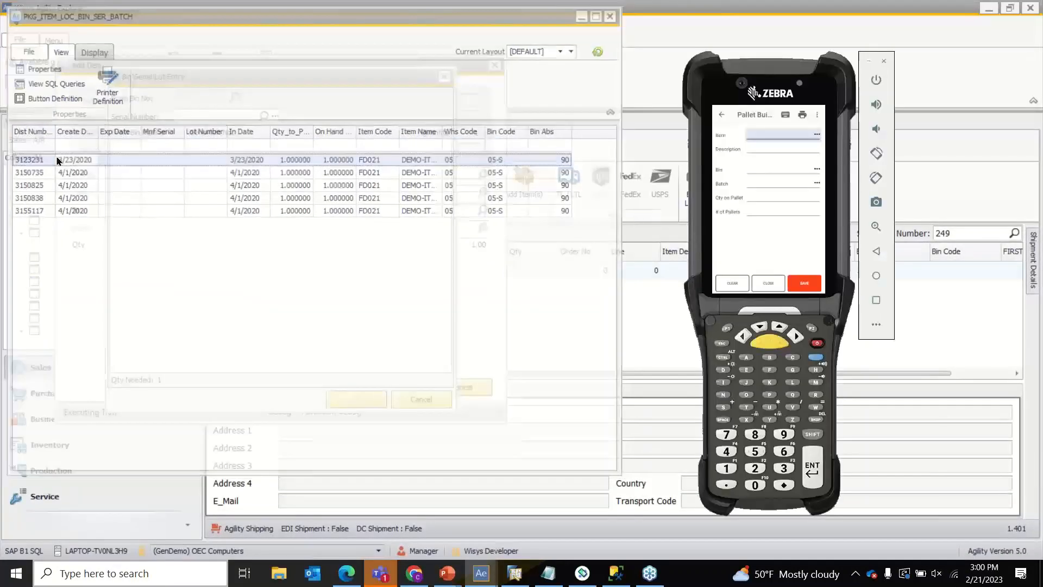
{"action": "double_click", "coordinate": [58, 159]}
{"action": "left_click", "coordinate": [351, 399]}
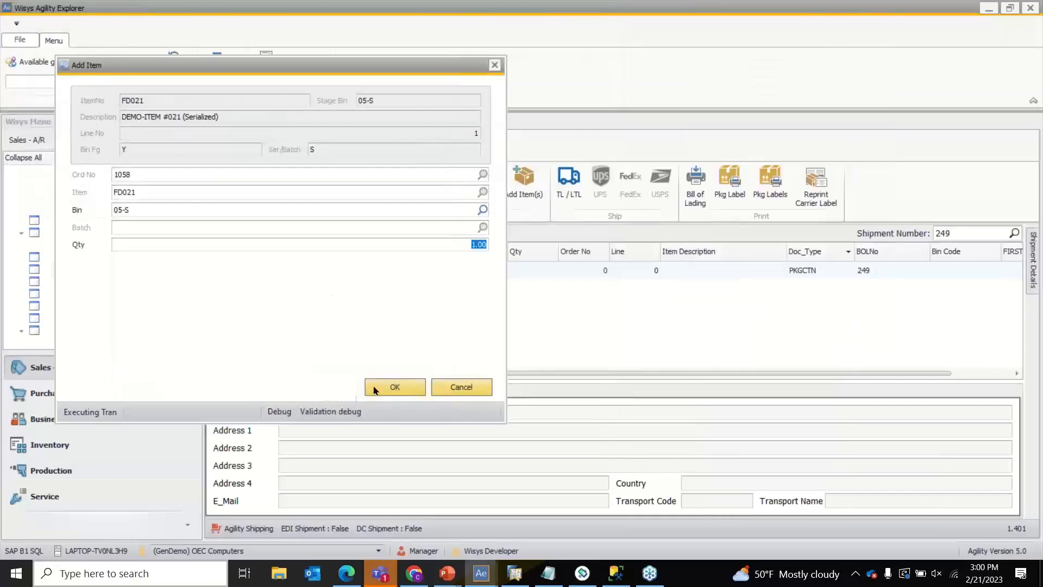
{"action": "left_click", "coordinate": [382, 389]}
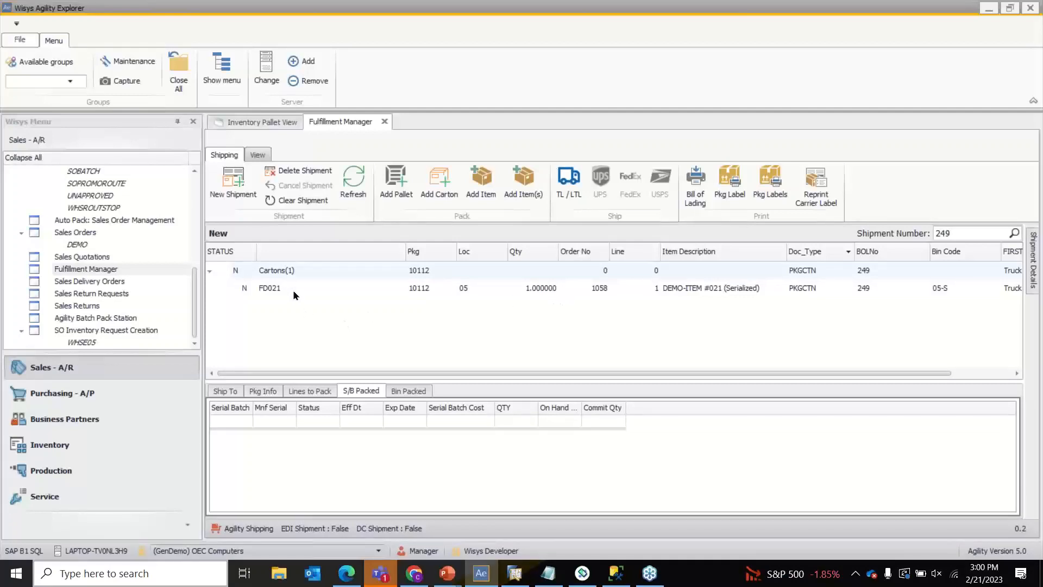
{"action": "left_click", "coordinate": [265, 125]}
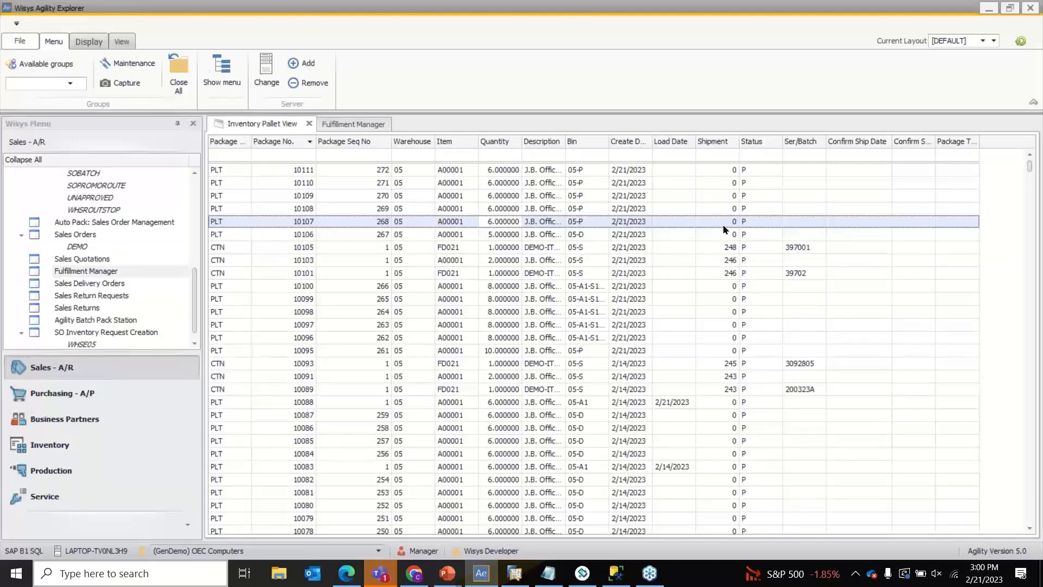
- Reload the pallet view so carton 10112 appears on shipment 249
{"action": "left_click", "coordinate": [1020, 43]}
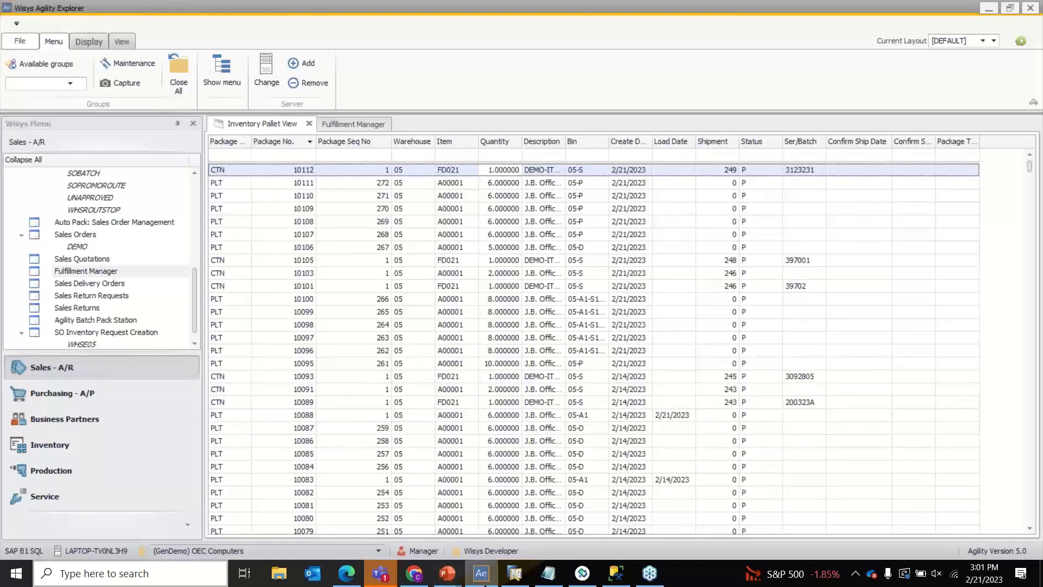
{"action": "mouse_move", "coordinate": [571, 580]}
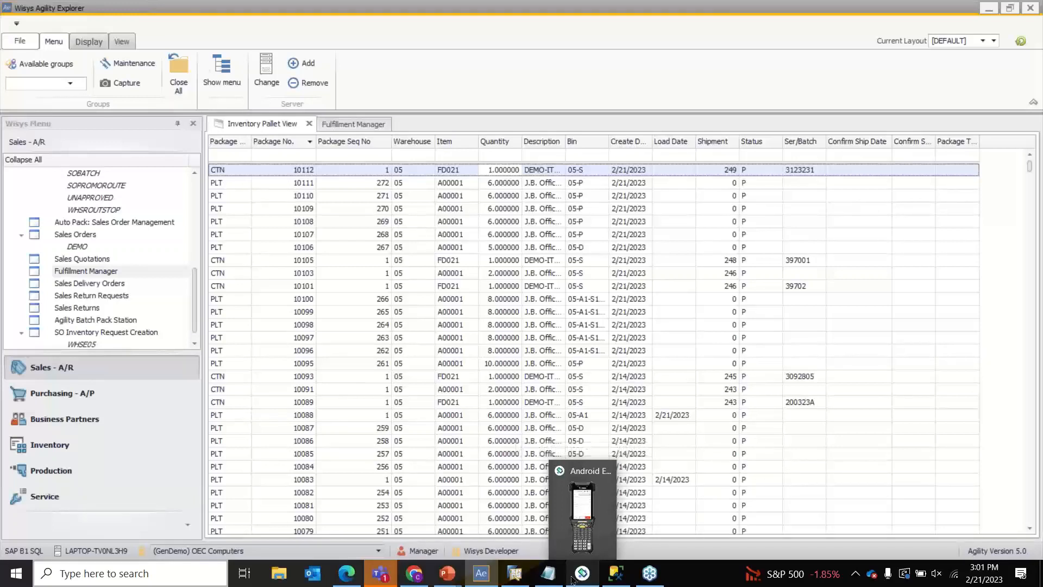
- On the handheld emulator, go back to the Pallets menu and open Pack Pallets
{"action": "left_click", "coordinate": [572, 580]}
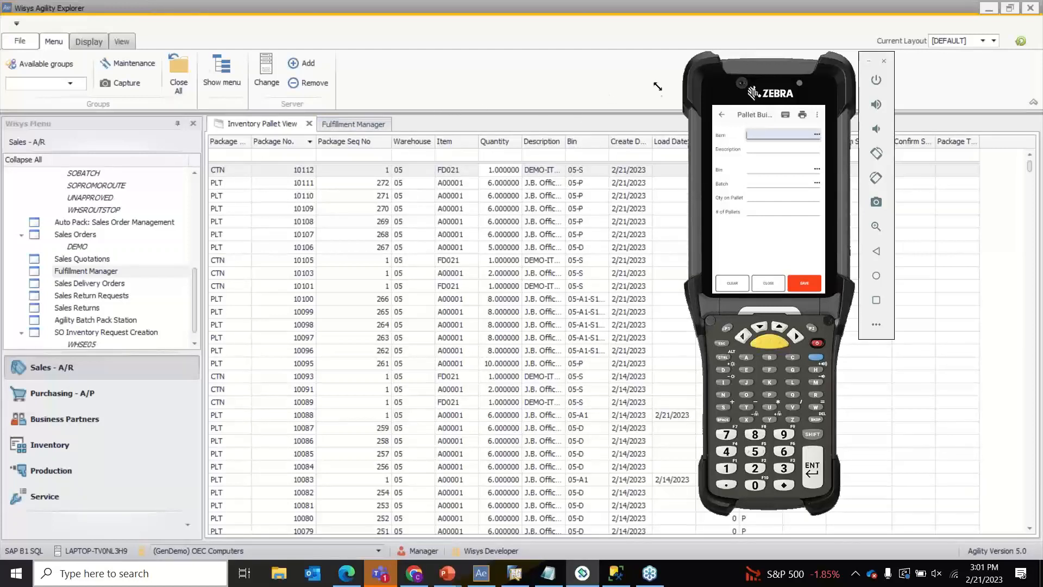
{"action": "left_click", "coordinate": [723, 115]}
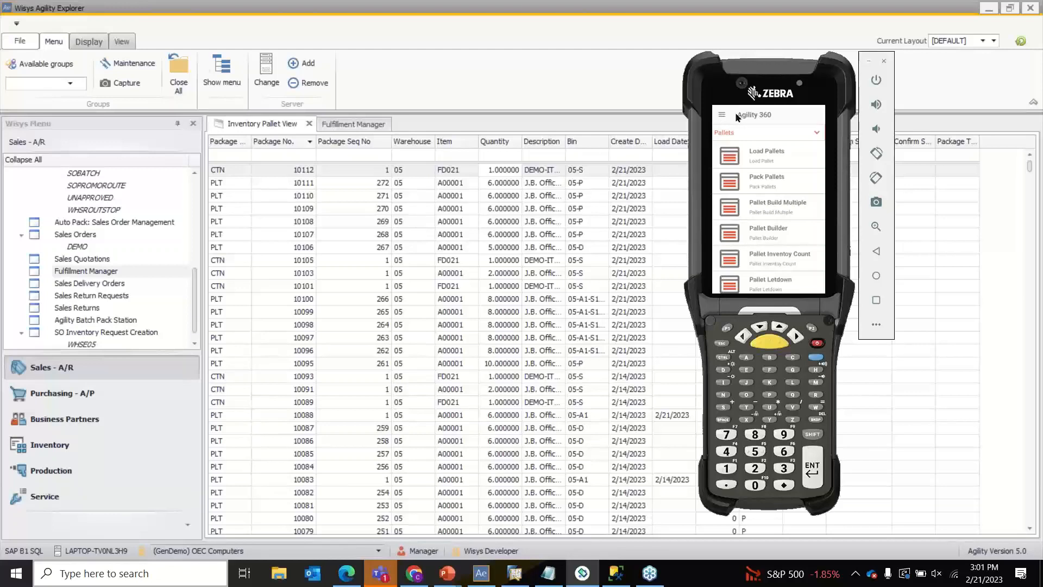
{"action": "left_click", "coordinate": [762, 183]}
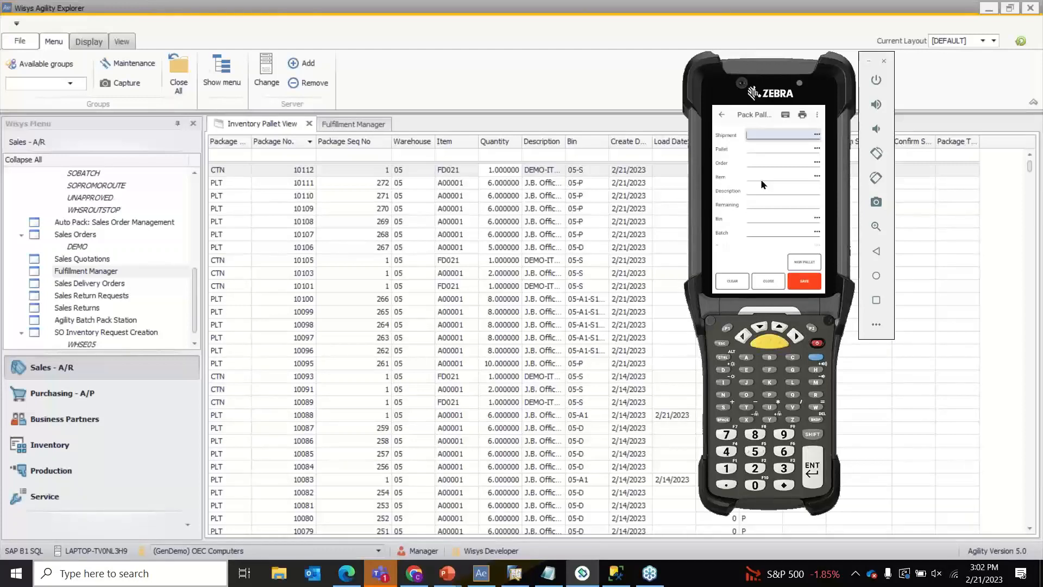
- Reopen the Pack Pallets form and show the Fulfillment Manager shipment in Agility Explorer
{"action": "key", "text": "Return"}
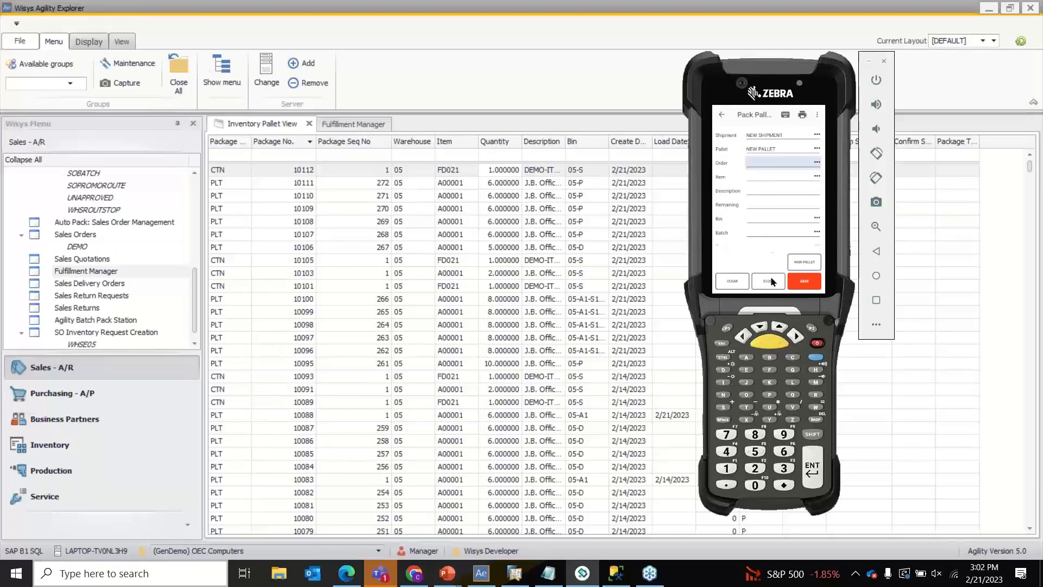
{"action": "left_click", "coordinate": [772, 281]}
{"action": "left_click", "coordinate": [774, 178]}
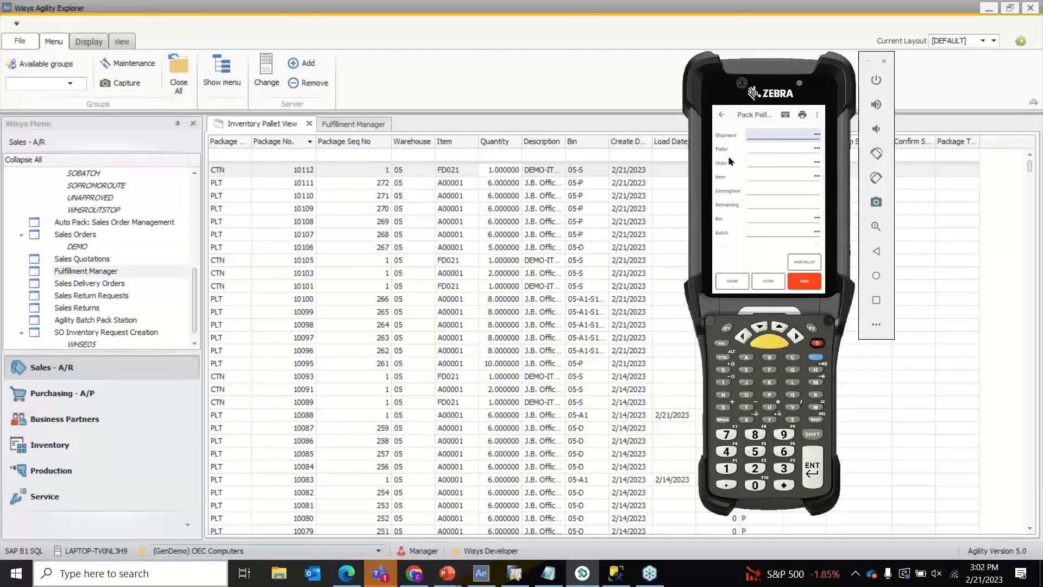
{"action": "left_click", "coordinate": [344, 125]}
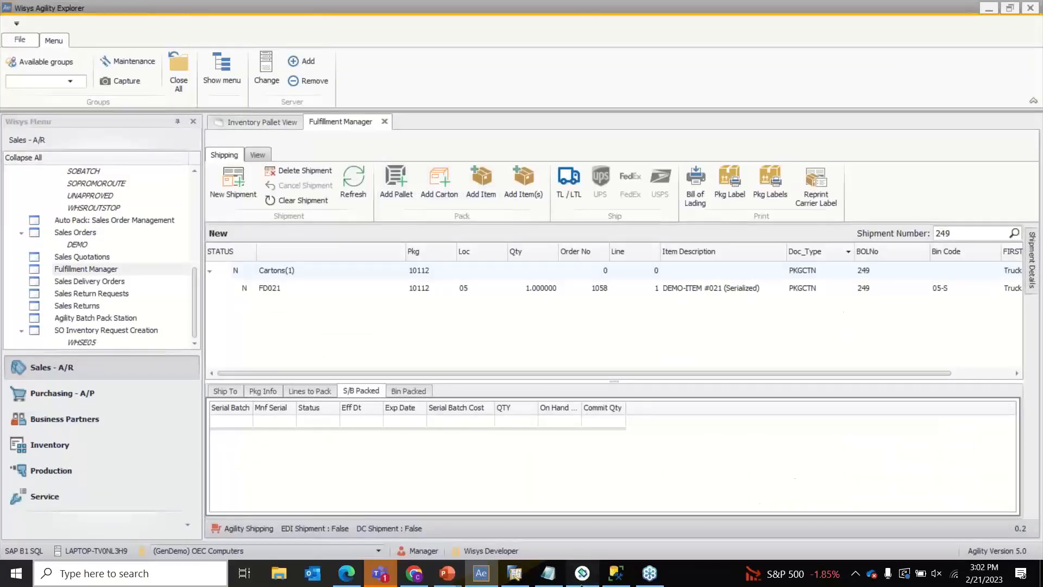
{"action": "left_click", "coordinate": [582, 573]}
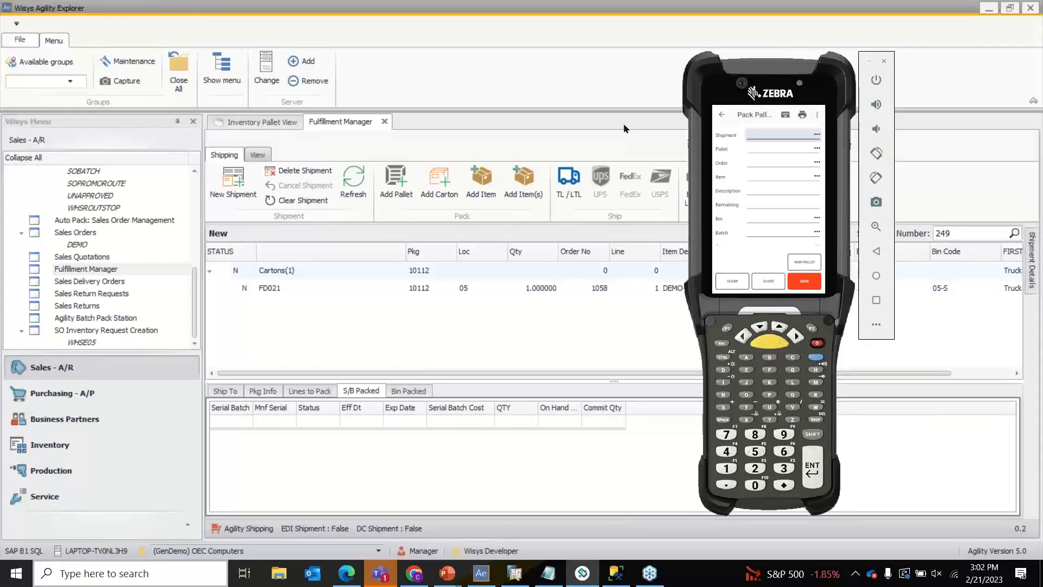
- Enter shipment 249, NEW PALLET, order 1058 and item A00001 on Pack Pallets
{"action": "type", "text": "249"}
{"action": "key", "text": "Return"}
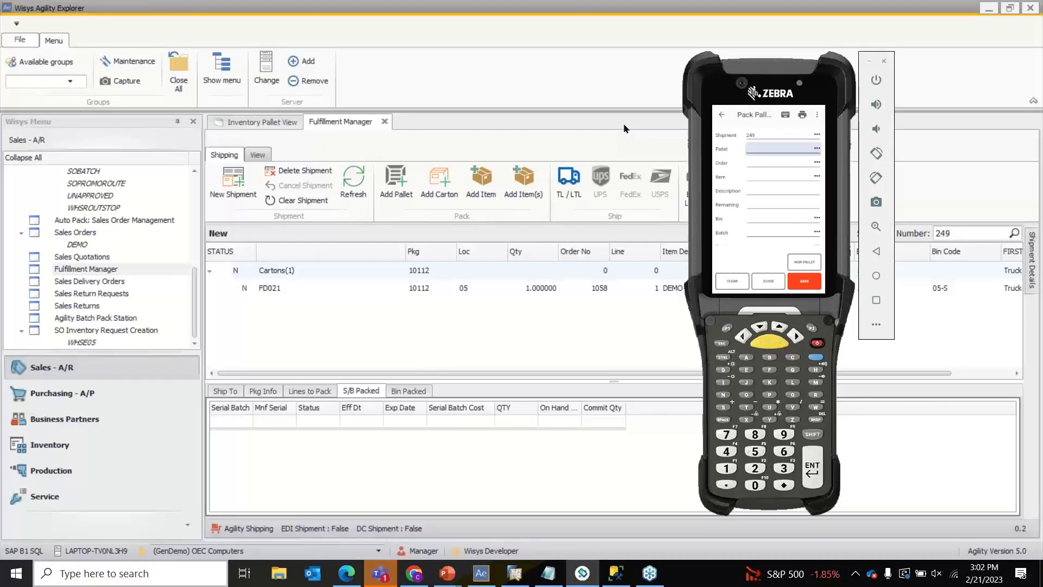
{"action": "type", "text": "NEW PALLET"}
{"action": "key", "text": "Return"}
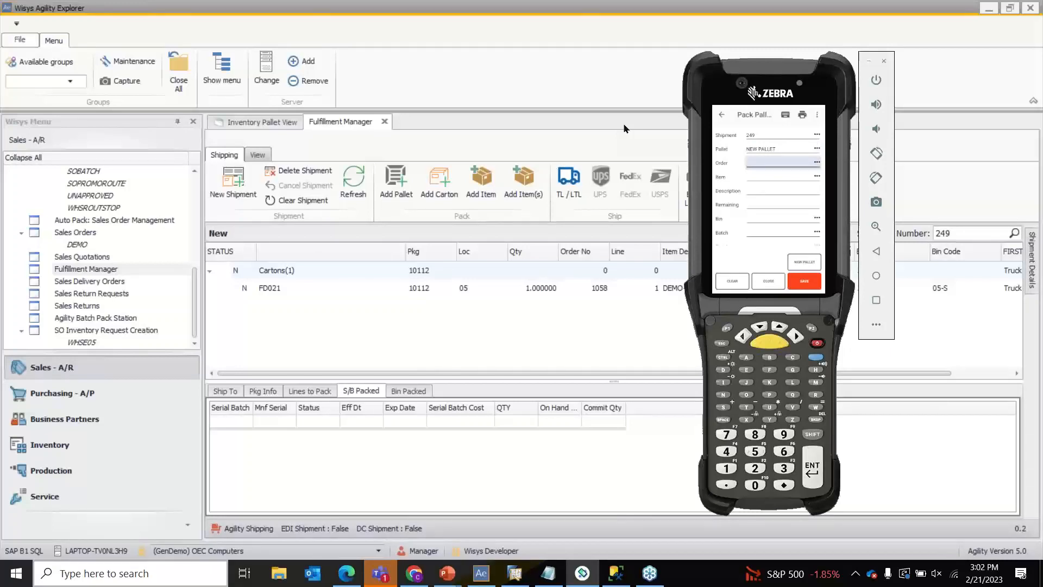
{"action": "type", "text": "1058"}
{"action": "key", "text": "Return"}
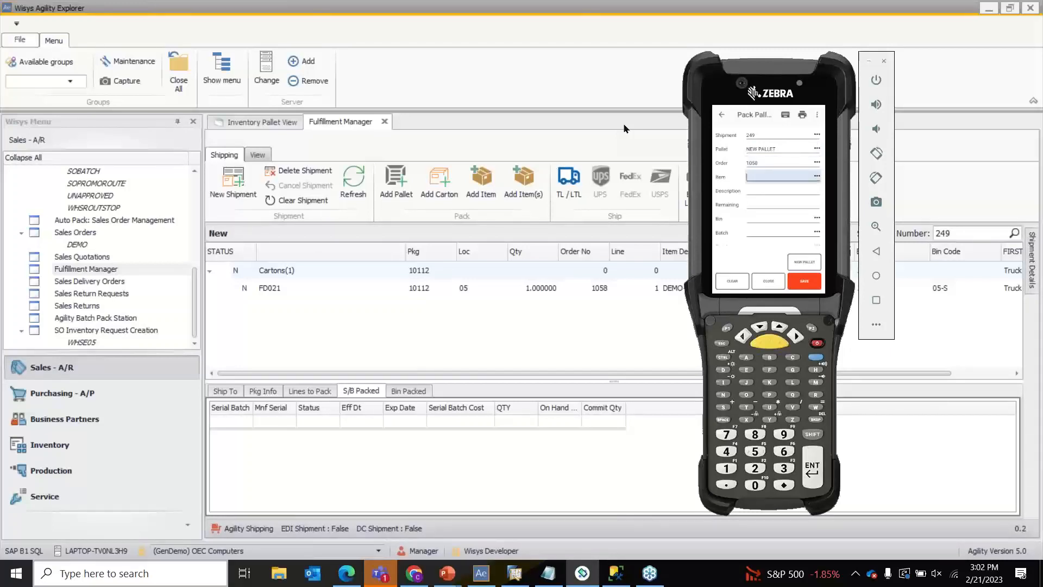
{"action": "type", "text": "A00001"}
{"action": "key", "text": "Return"}
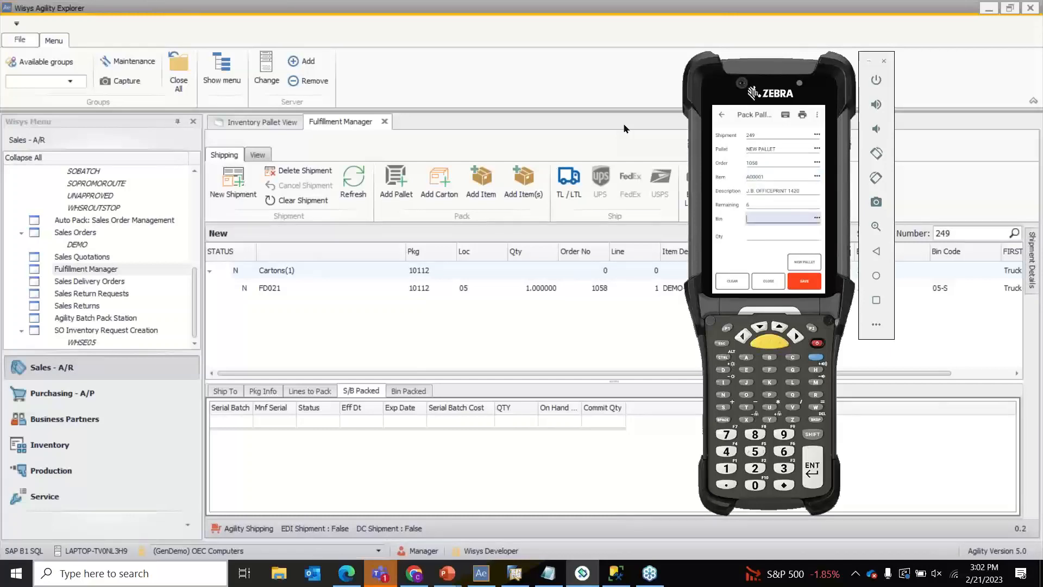
- Pack 2 from bin 05-P onto pallet 10113 and cancel the label print
{"action": "left_click", "coordinate": [816, 218]}
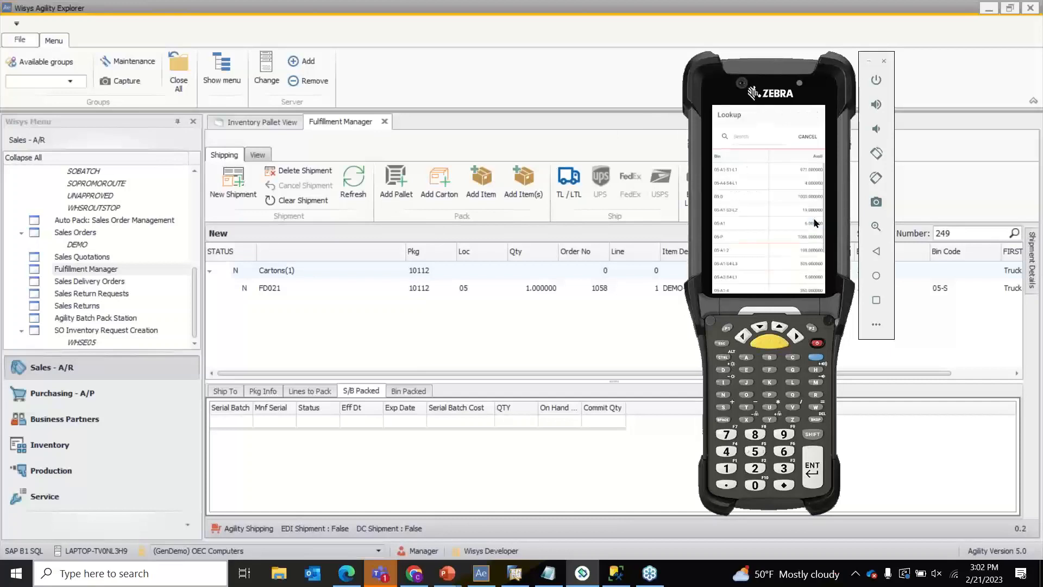
{"action": "left_click", "coordinate": [737, 237]}
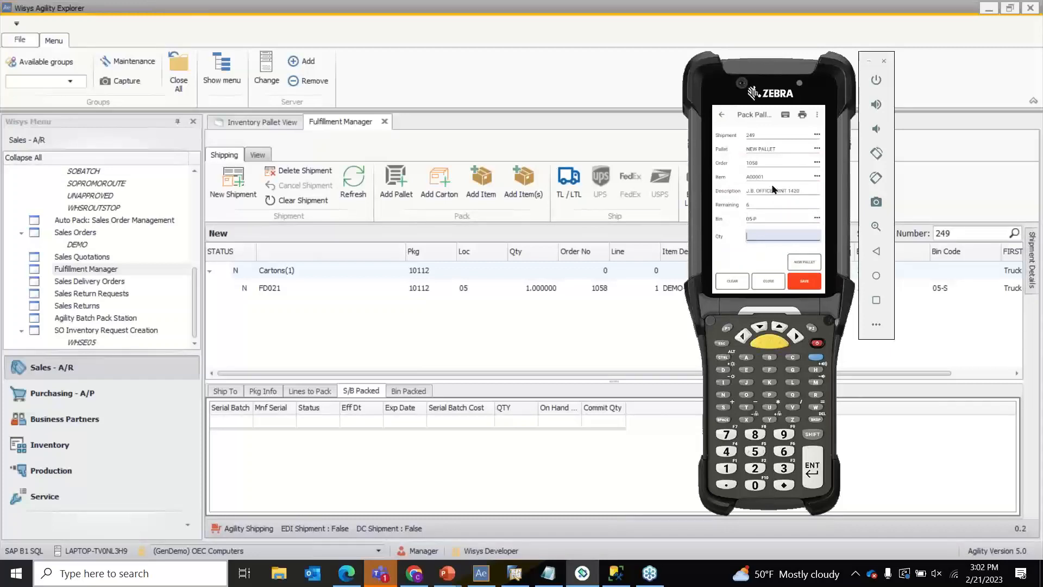
{"action": "type", "text": "2"}
{"action": "key", "text": "Return"}
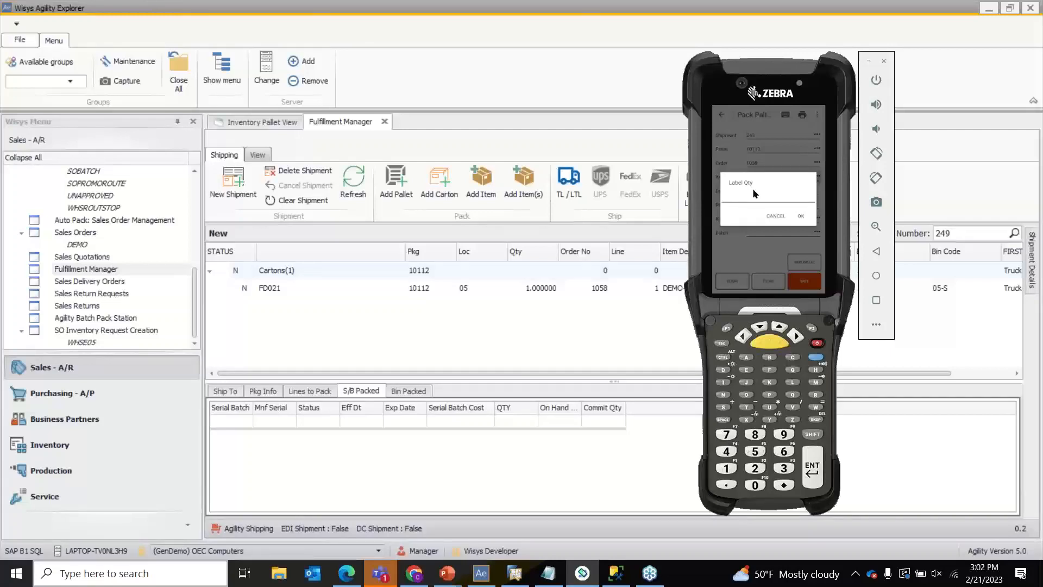
{"action": "left_click", "coordinate": [770, 217]}
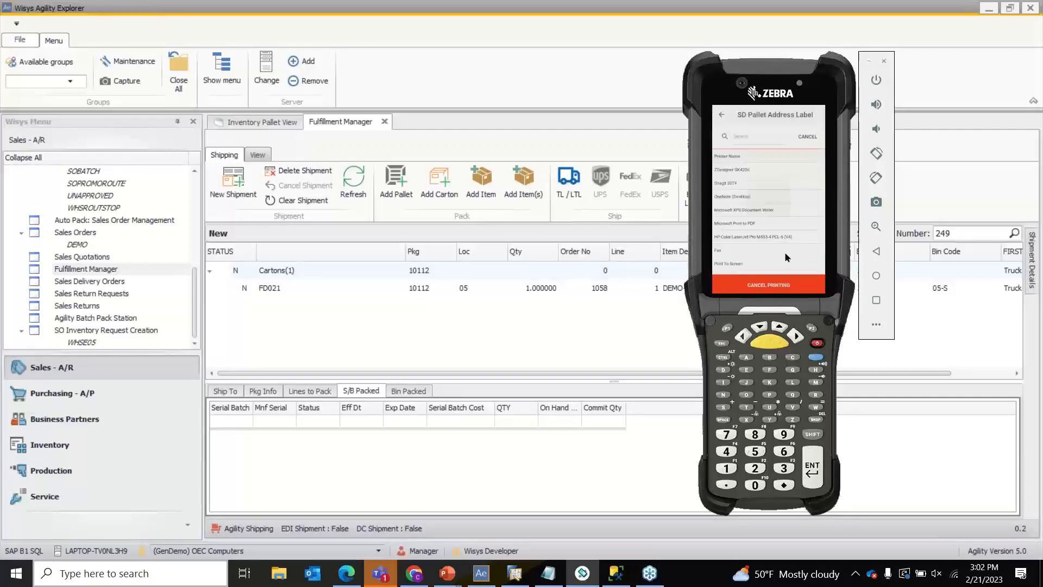
{"action": "left_click", "coordinate": [786, 282]}
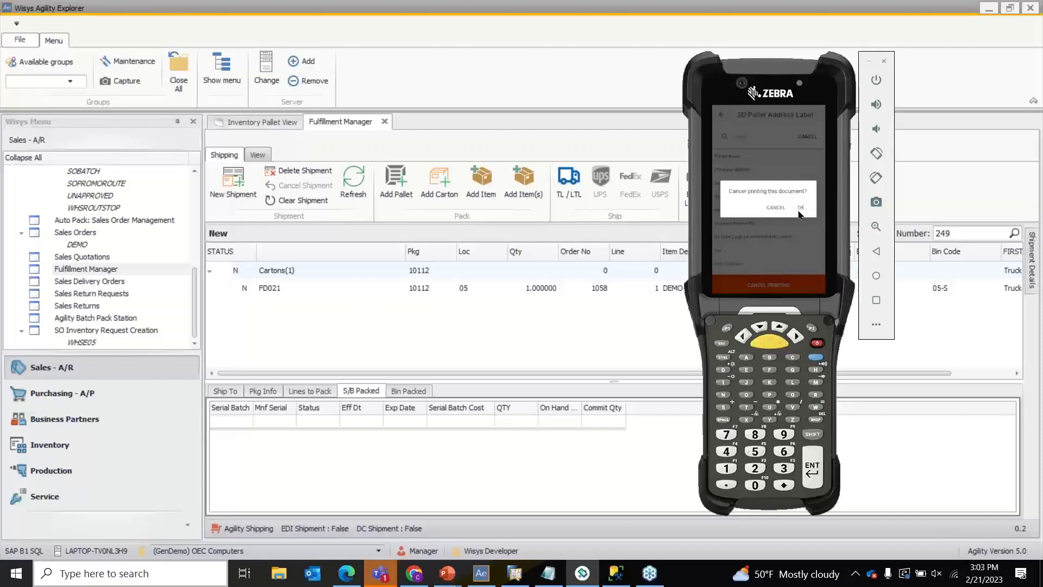
{"action": "left_click", "coordinate": [796, 206]}
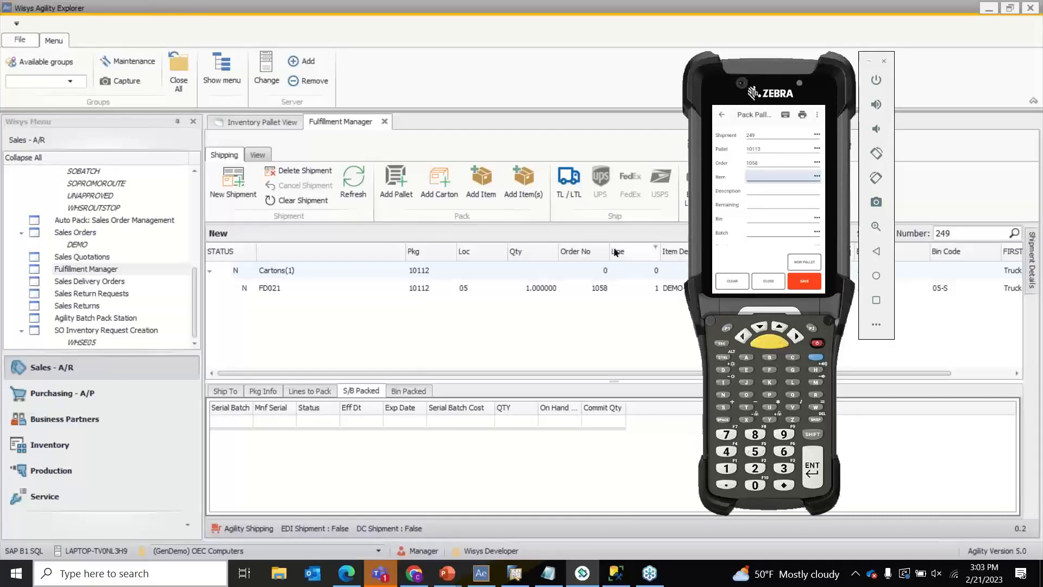
{"action": "left_click", "coordinate": [625, 231]}
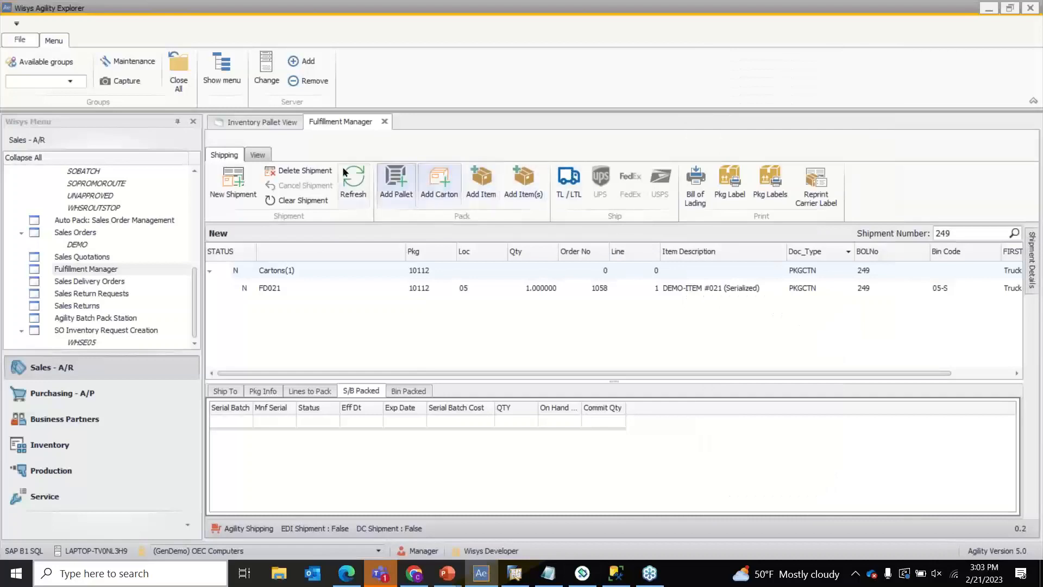
- Refresh shipment 249 and the Inventory Pallet View so pallet 10113 is listed
{"action": "left_click", "coordinate": [367, 181]}
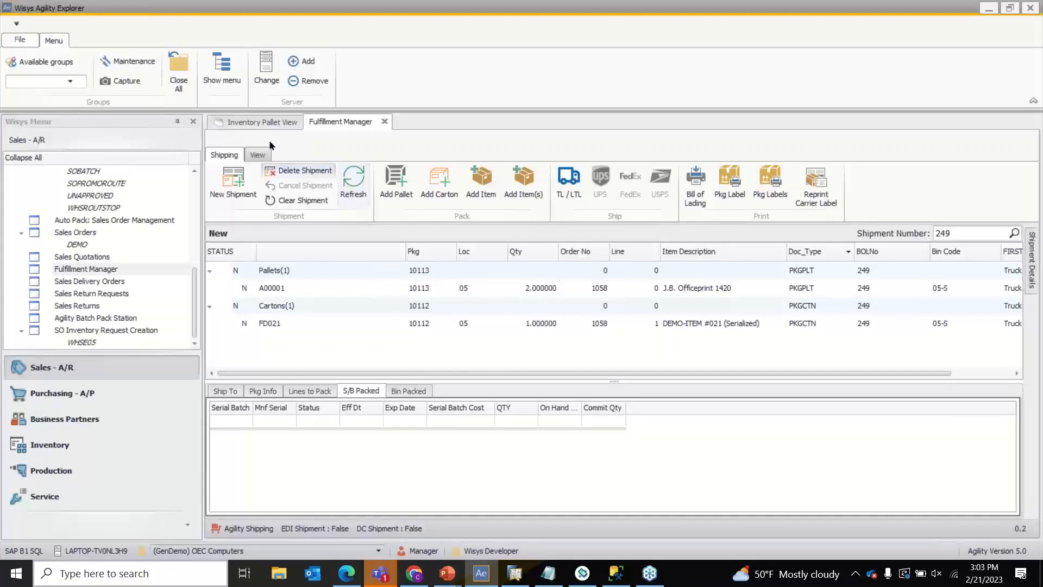
{"action": "left_click", "coordinate": [267, 124]}
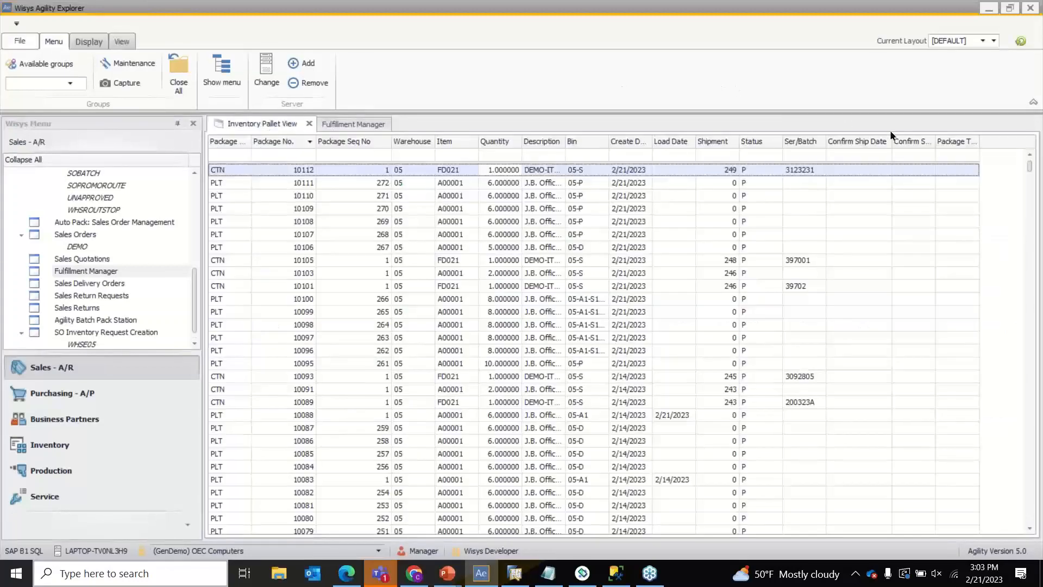
{"action": "left_click", "coordinate": [1022, 41]}
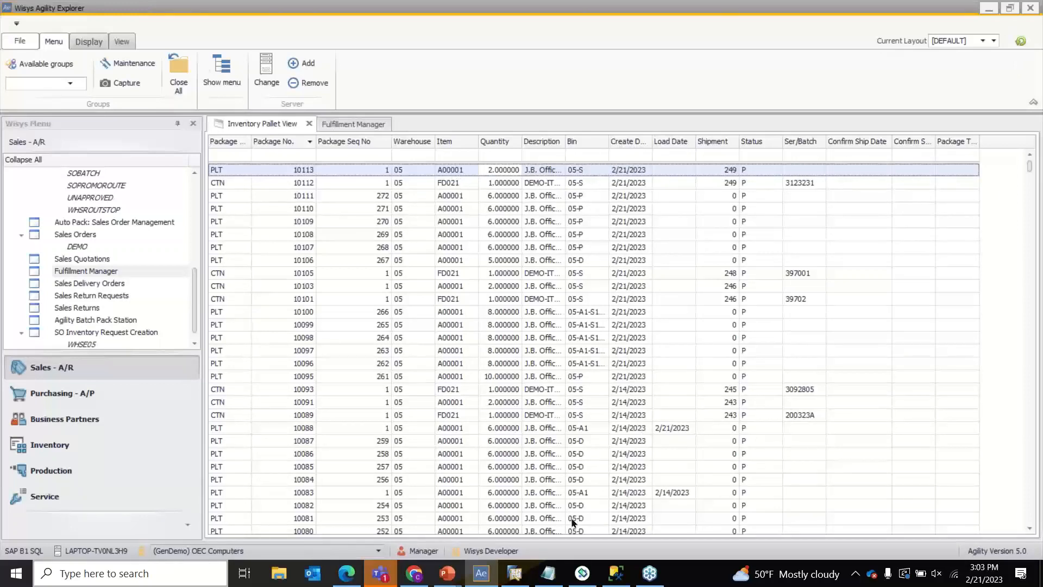
{"action": "left_click", "coordinate": [581, 574]}
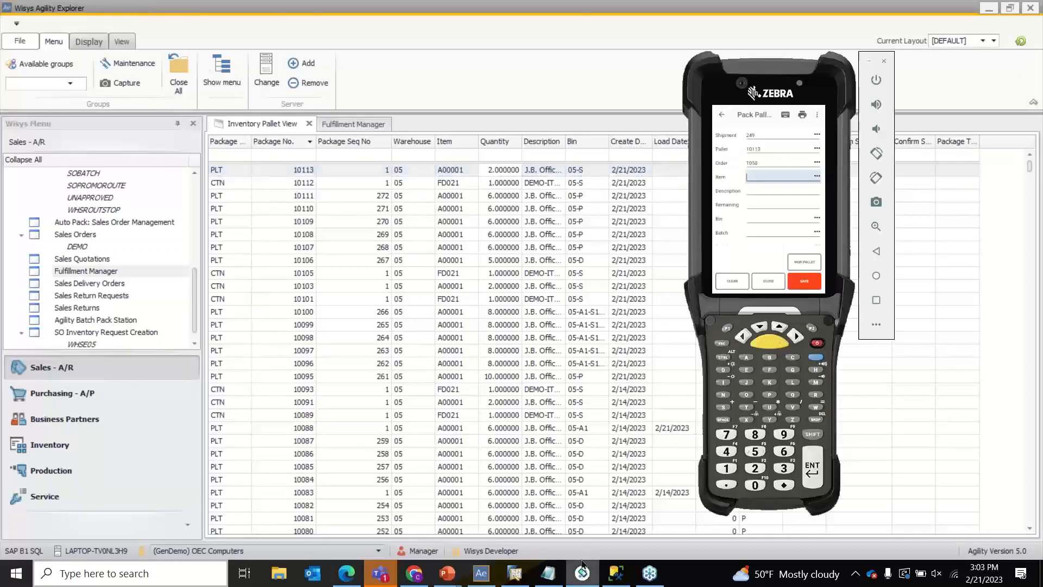
- Open Pack Cartons from the handheld's Distribution menu, with Fulfillment Manager shown in Explorer
{"action": "left_click", "coordinate": [723, 113]}
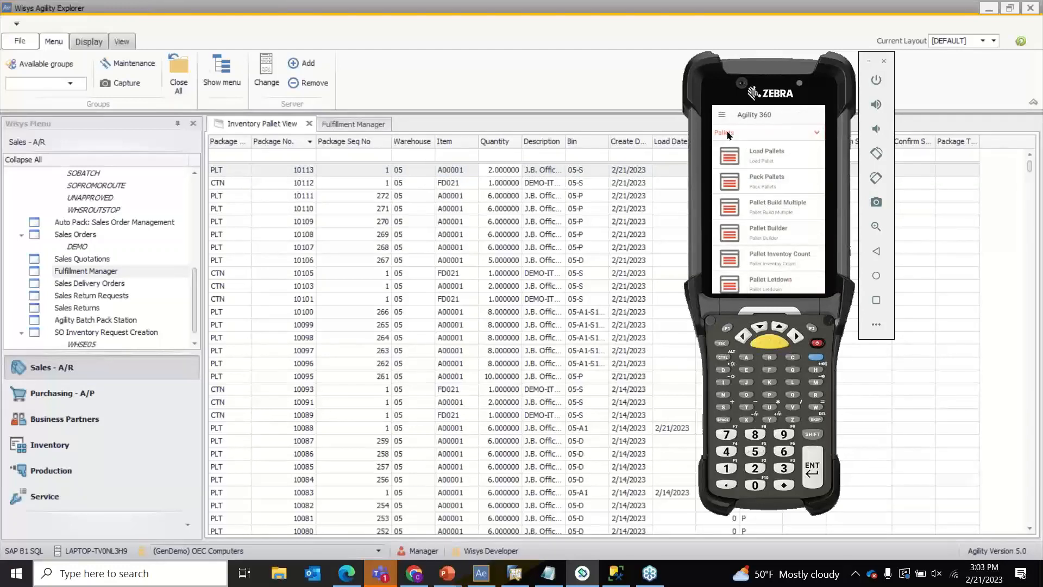
{"action": "left_click", "coordinate": [729, 135]}
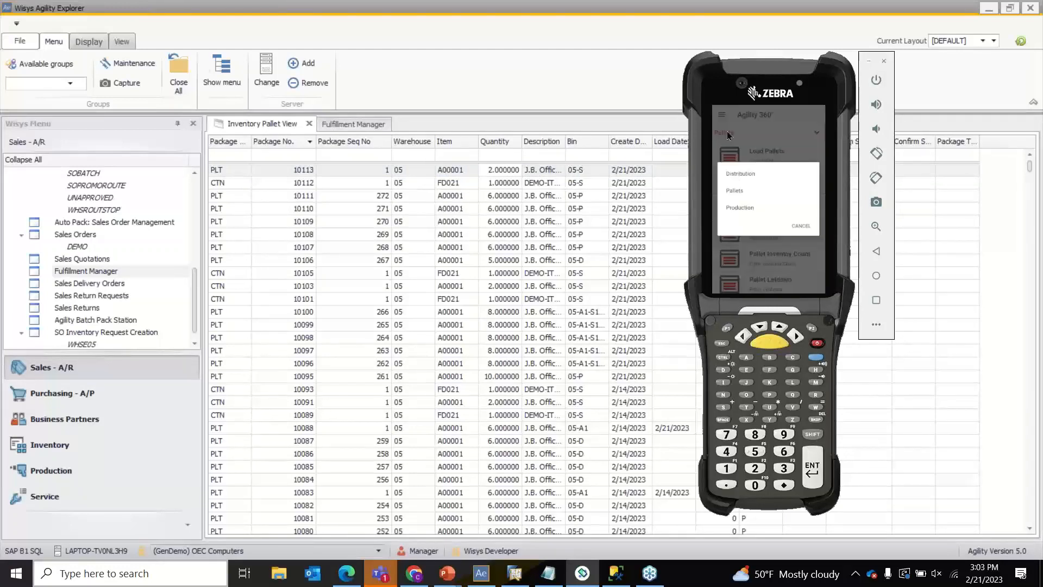
{"action": "left_click", "coordinate": [758, 174]}
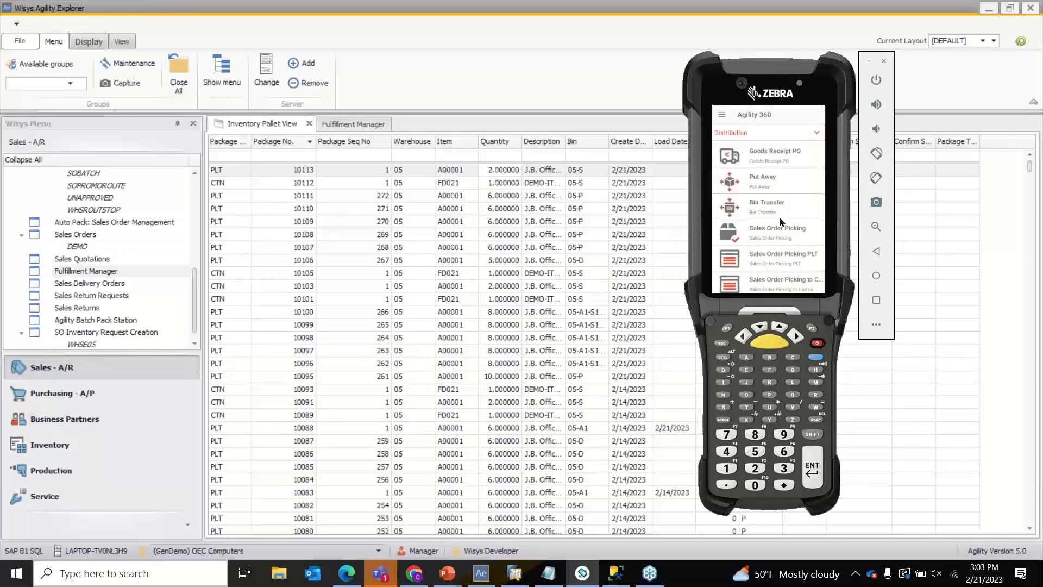
{"action": "scroll", "coordinate": [781, 220], "scroll_direction": "down", "scroll_amount": 5}
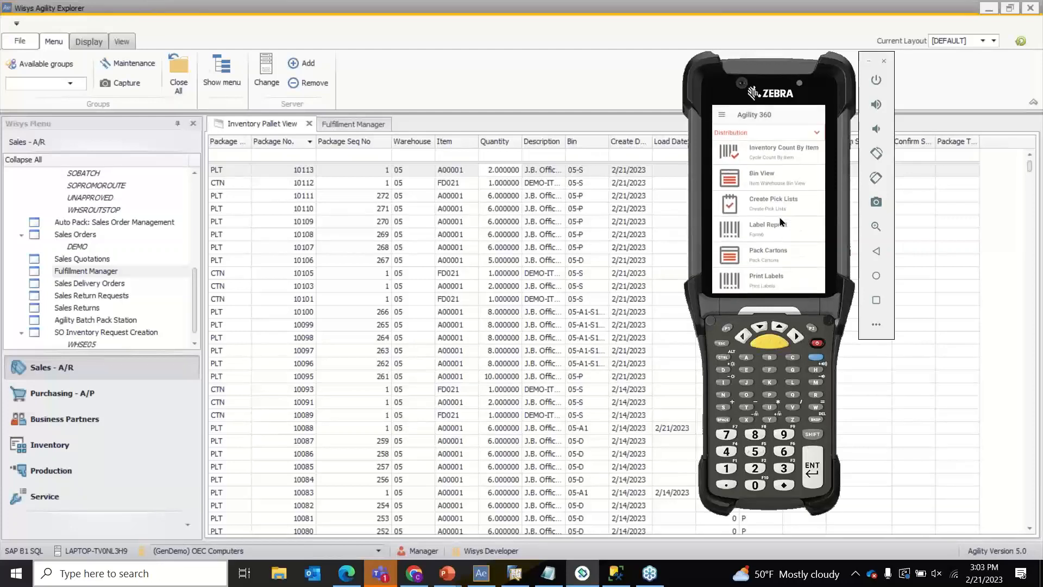
{"action": "left_click", "coordinate": [779, 259]}
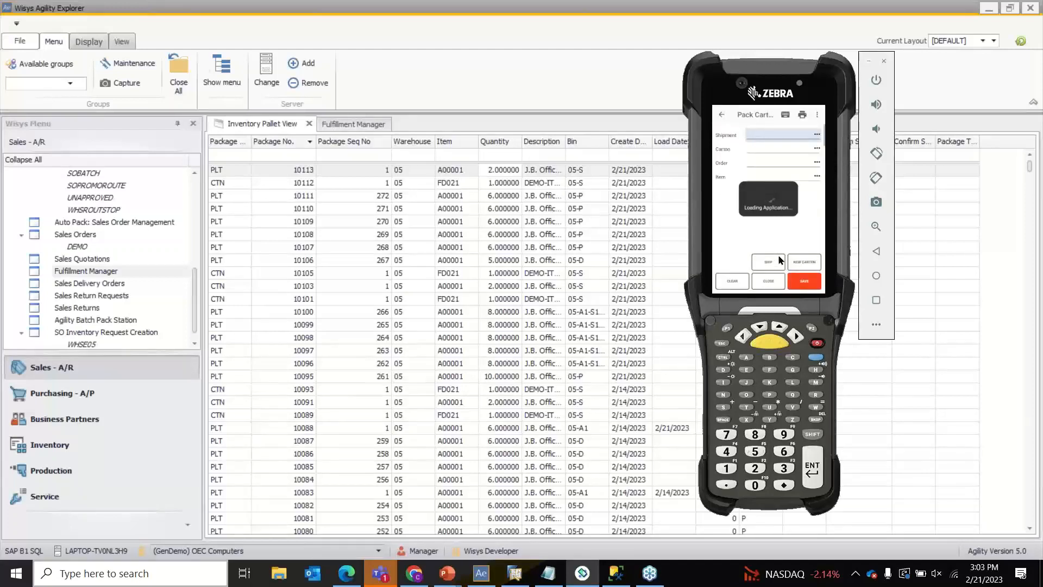
{"action": "left_click", "coordinate": [362, 124]}
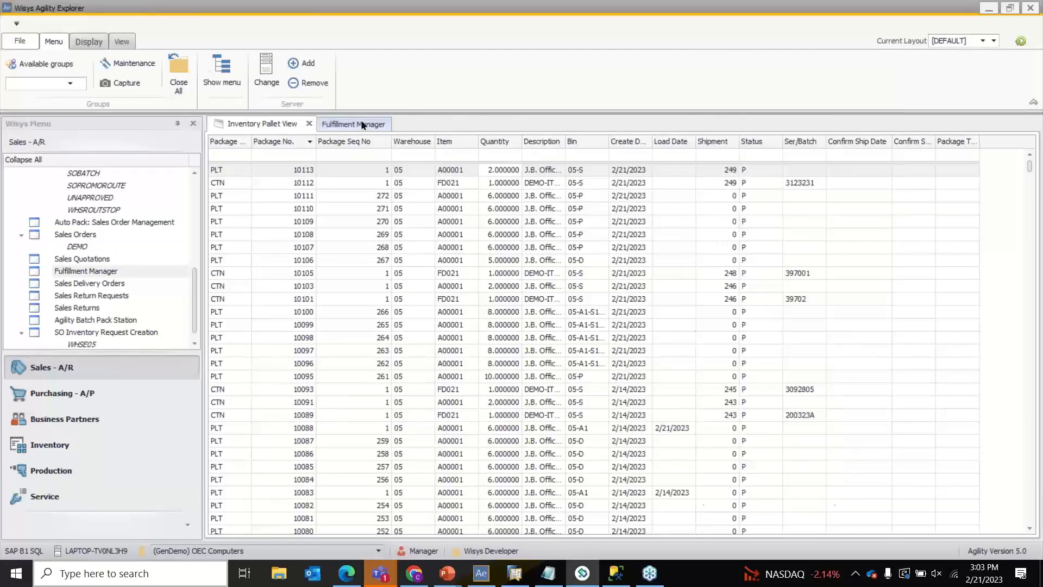
{"action": "left_click", "coordinate": [363, 125]}
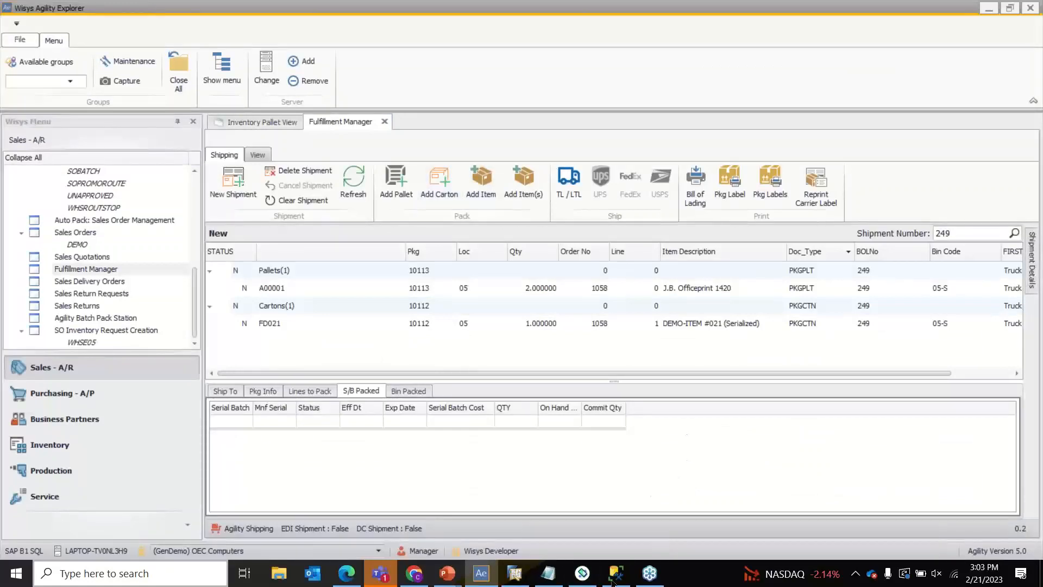
{"action": "left_click", "coordinate": [582, 573]}
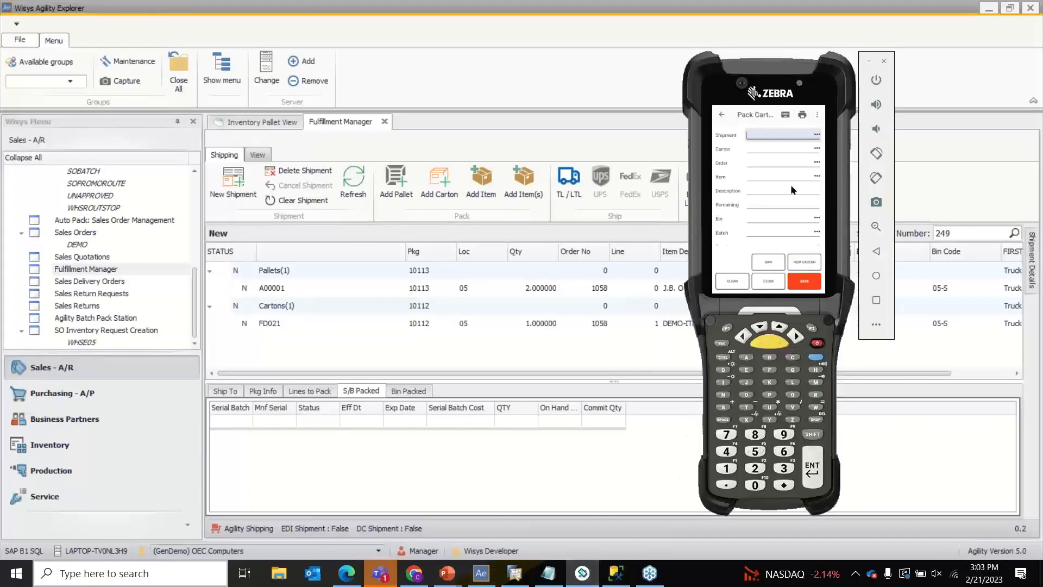
- Enter shipment 249, NEW CARTON, order 1058 and item A00001 on Pack Cartons
{"action": "type", "text": "249"}
{"action": "key", "text": "Return"}
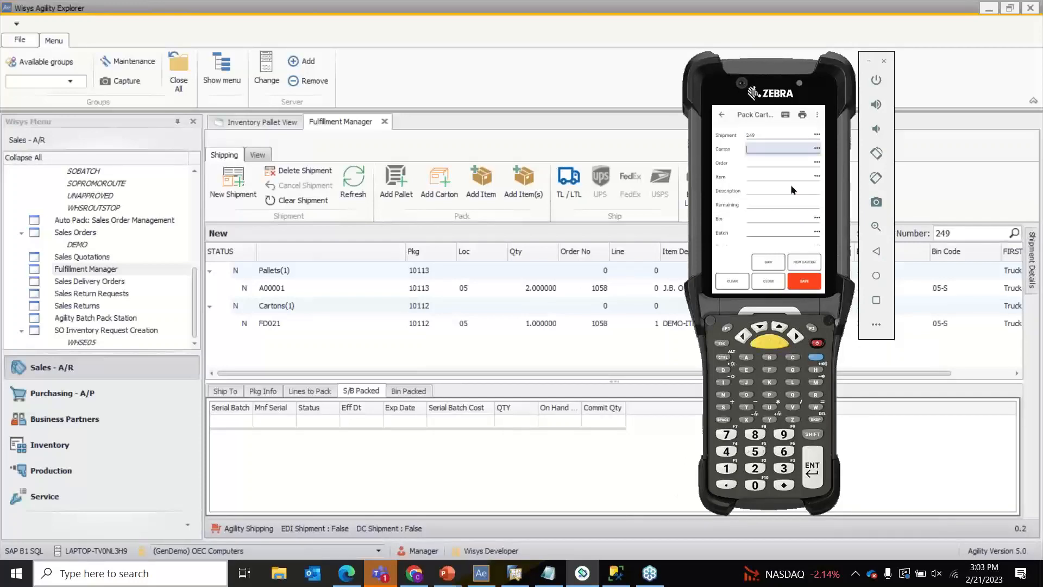
{"action": "type", "text": "NEW CARTON"}
{"action": "key", "text": "Return"}
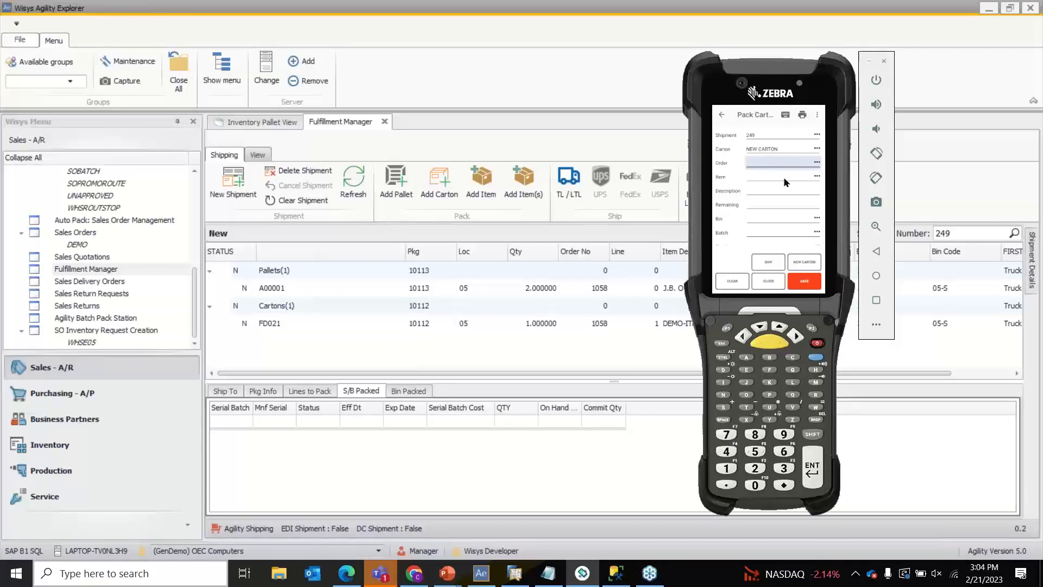
{"action": "type", "text": "1058"}
{"action": "key", "text": "Return"}
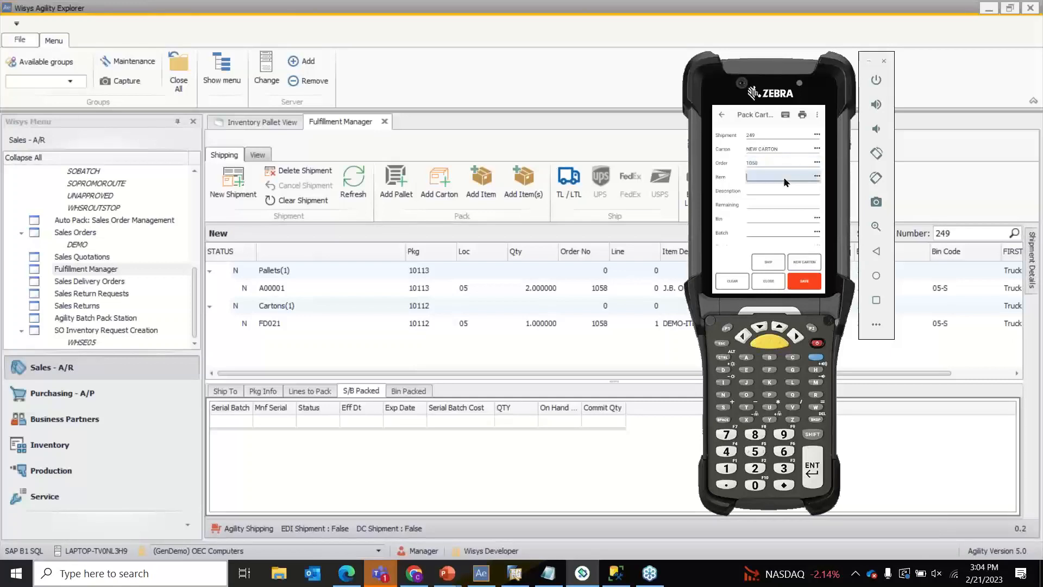
{"action": "type", "text": "A00001"}
{"action": "key", "text": "Return"}
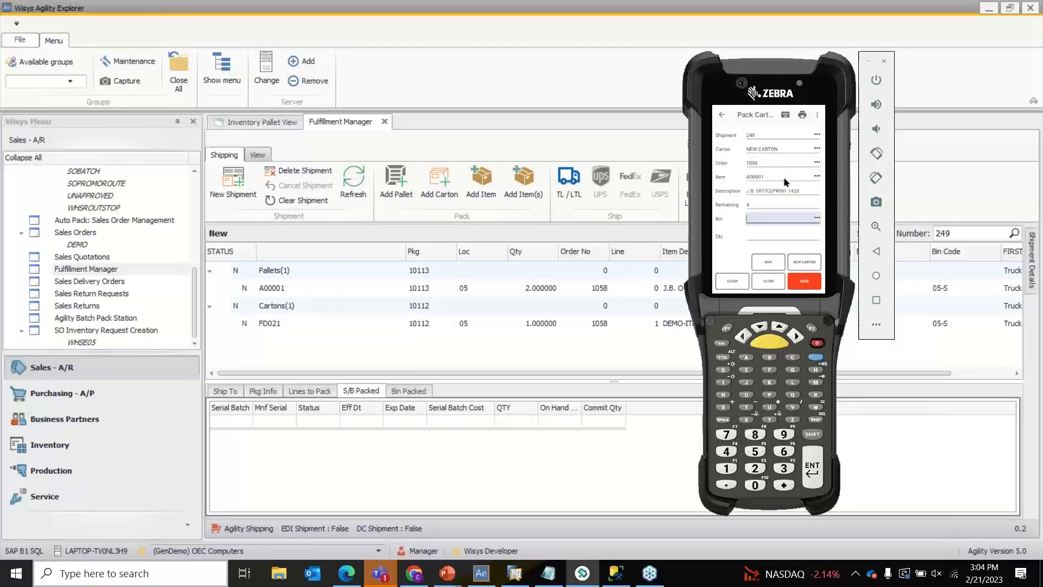
- Pack 2 from bin 05-P into carton 10114 and cancel the pack-list print
{"action": "left_click", "coordinate": [817, 218]}
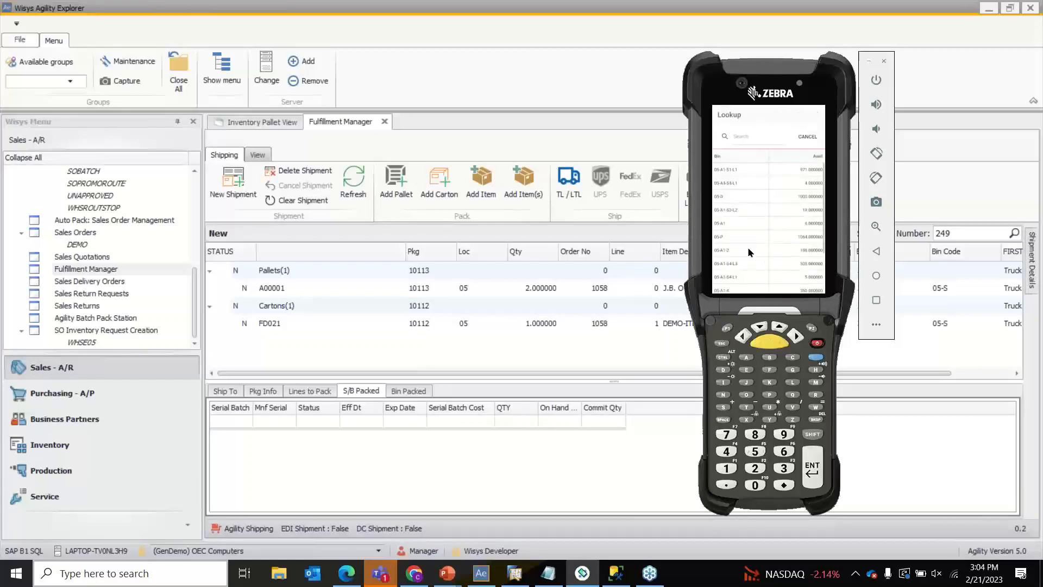
{"action": "left_click", "coordinate": [743, 240]}
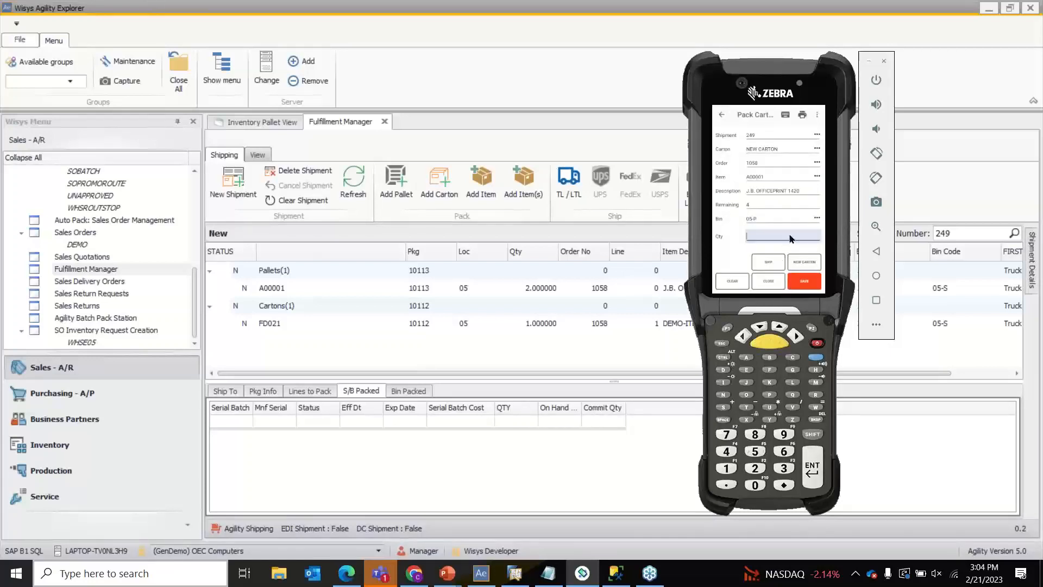
{"action": "type", "text": "2"}
{"action": "key", "text": "Return"}
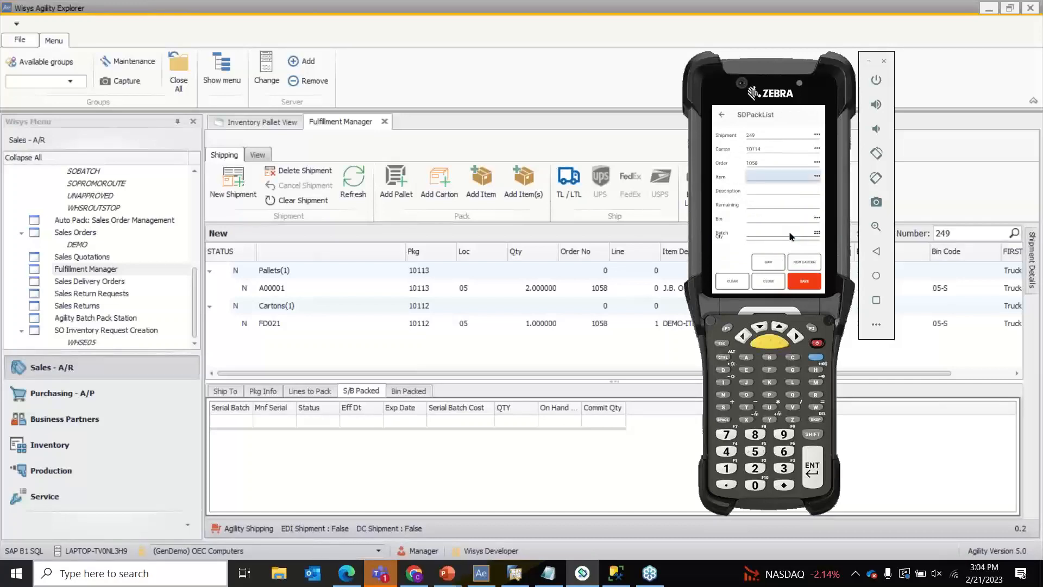
{"action": "left_click", "coordinate": [774, 283]}
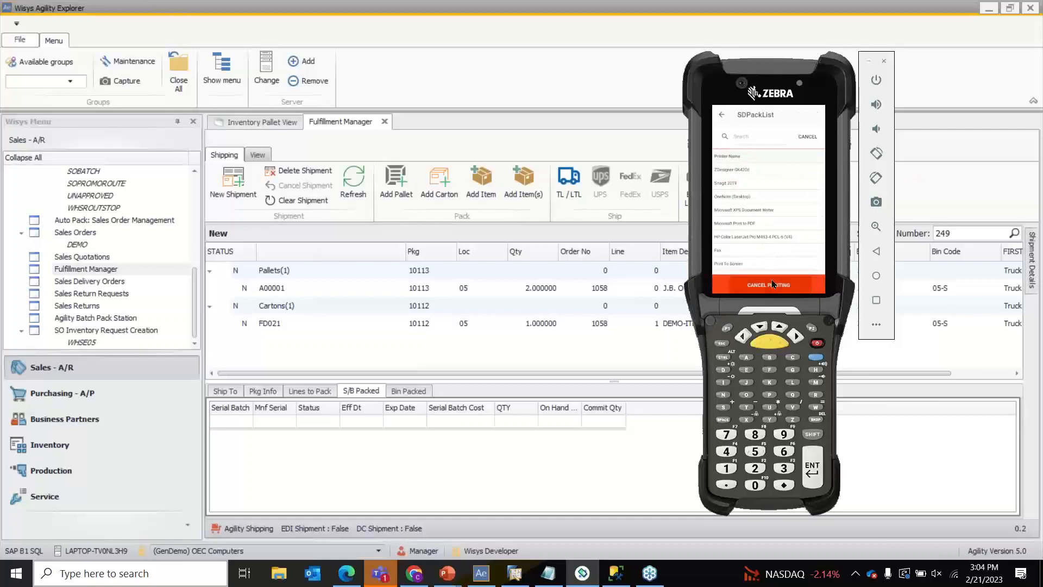
{"action": "left_click", "coordinate": [801, 208]}
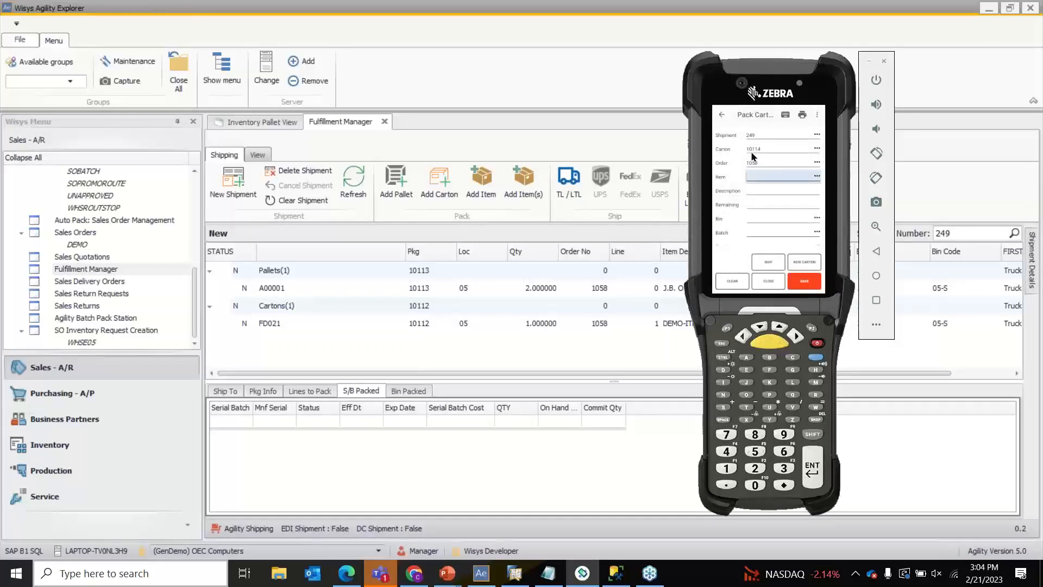
{"action": "left_click", "coordinate": [545, 351]}
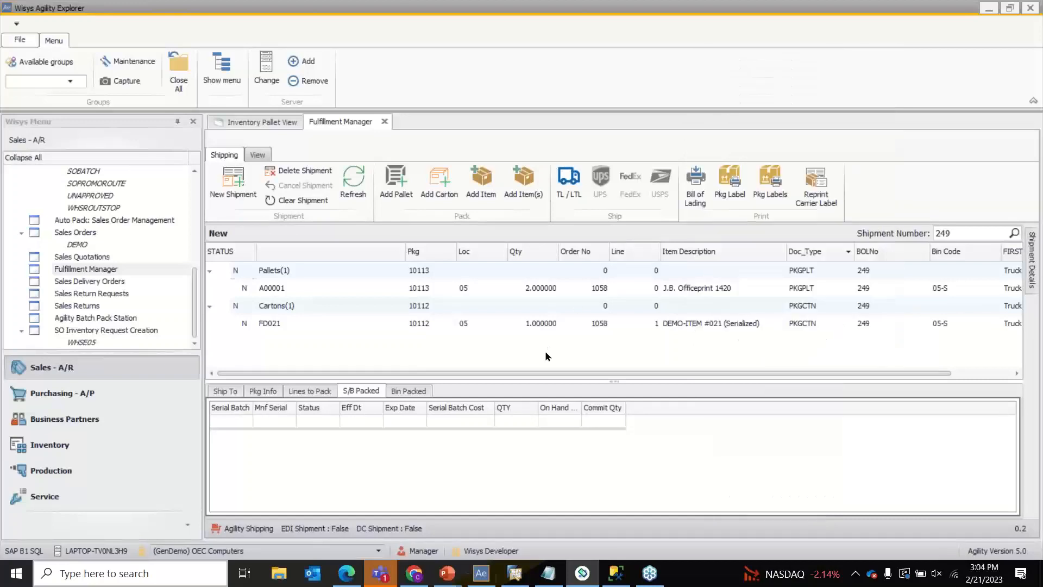
- Refresh shipment 249 and the pallet view, then inspect the pallet 10113 and carton 10114 rows
{"action": "left_click", "coordinate": [353, 182]}
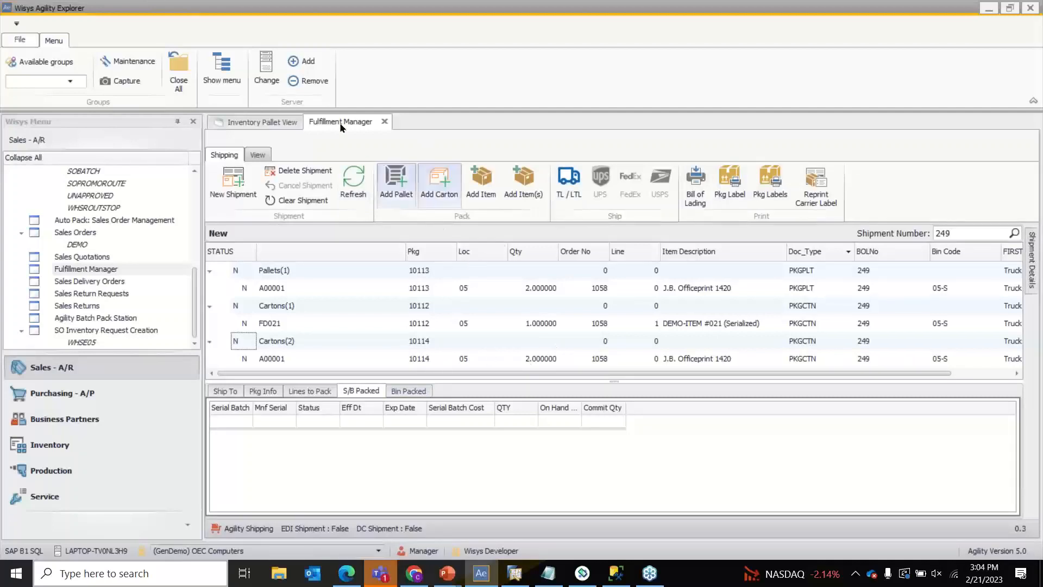
{"action": "left_click", "coordinate": [275, 125]}
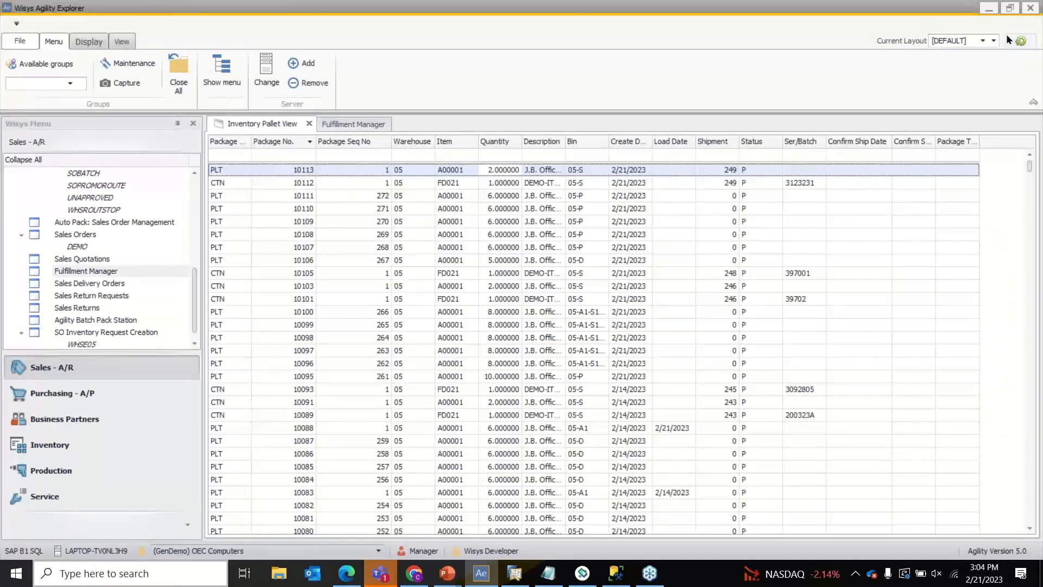
{"action": "left_click", "coordinate": [1022, 42]}
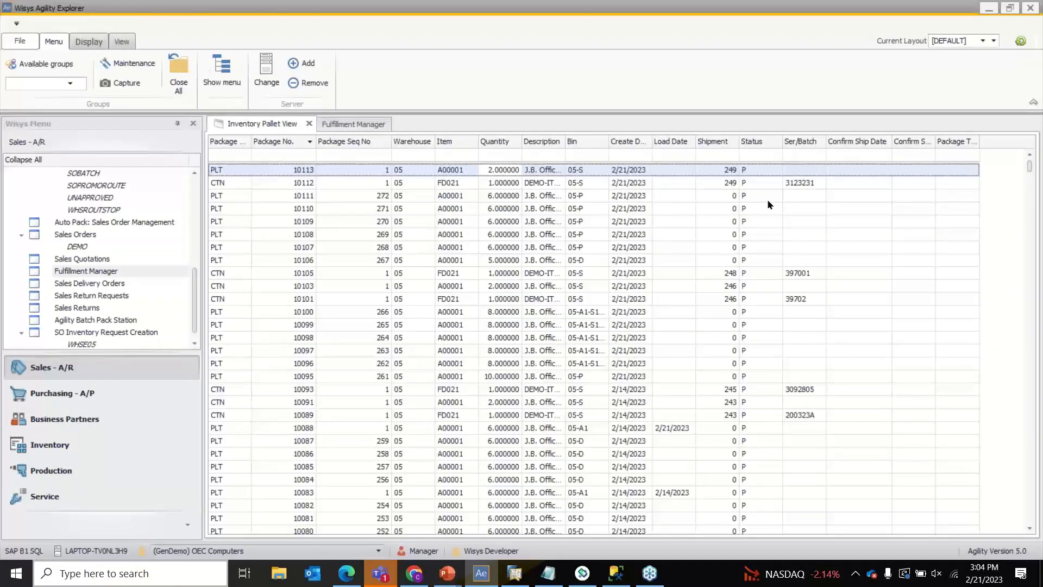
{"action": "left_click", "coordinate": [659, 184]}
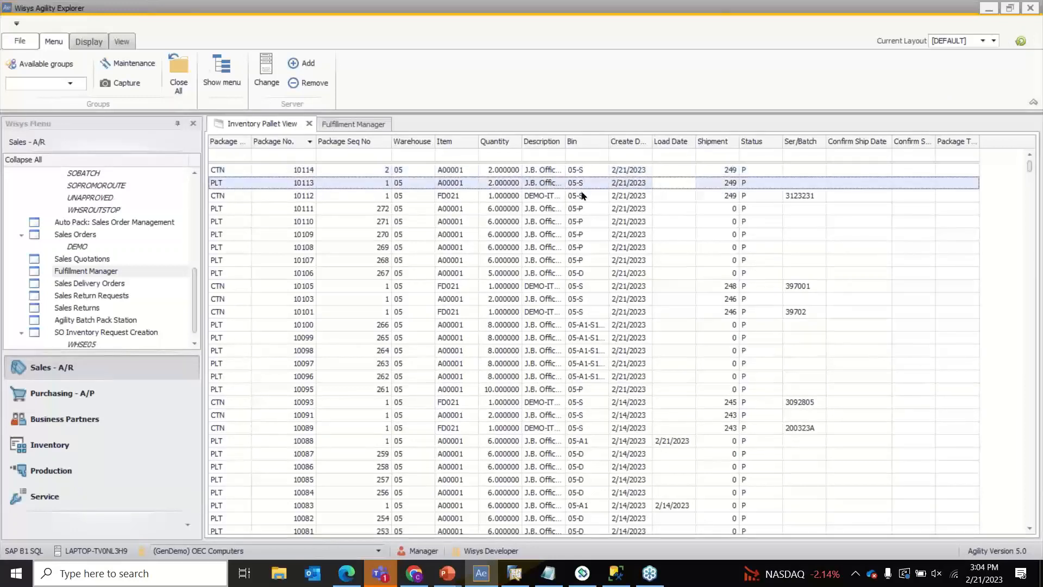
{"action": "left_click", "coordinate": [390, 171]}
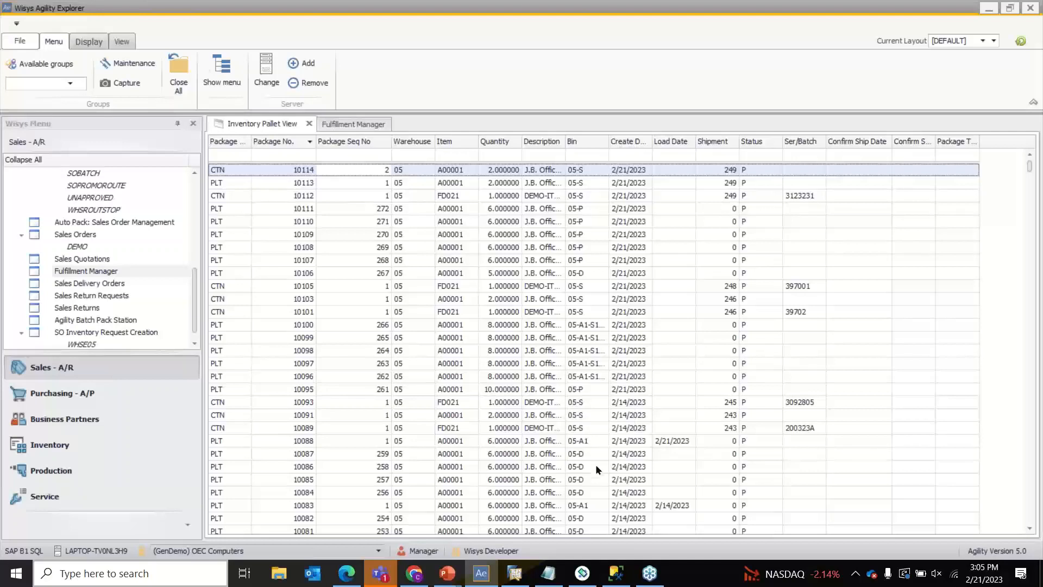
{"action": "left_click", "coordinate": [583, 573]}
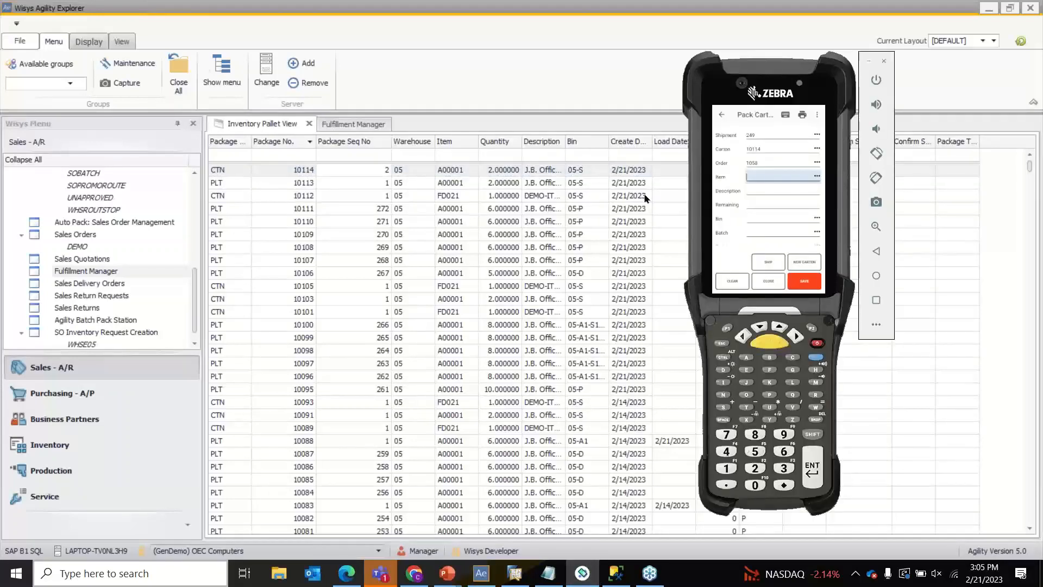
- Switch the handheld menu to the Pallets section and open Unpack Pallets
{"action": "left_click", "coordinate": [723, 116]}
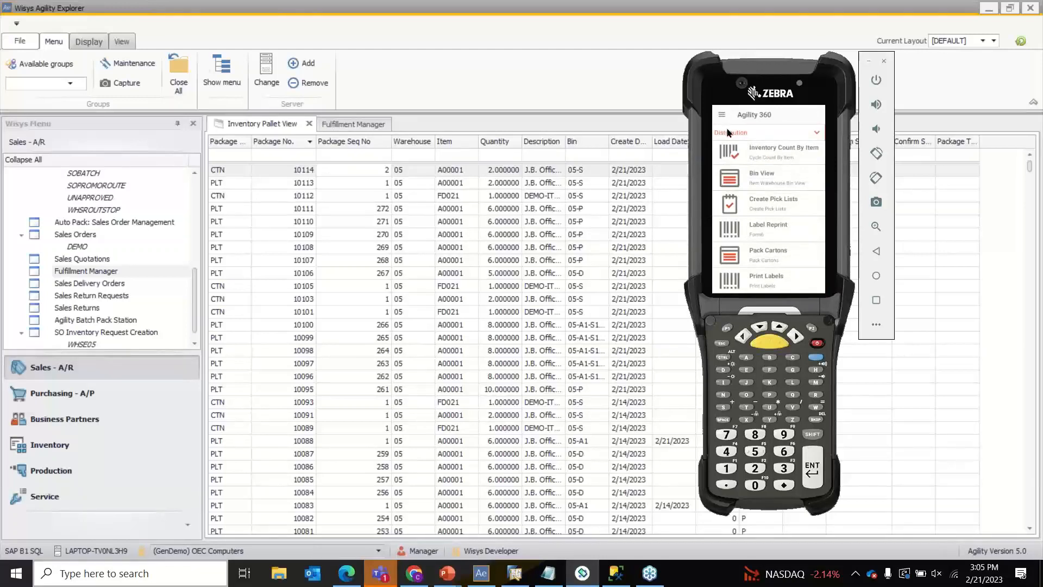
{"action": "left_click", "coordinate": [729, 133]}
{"action": "left_click", "coordinate": [761, 190]}
{"action": "left_click", "coordinate": [278, 182]}
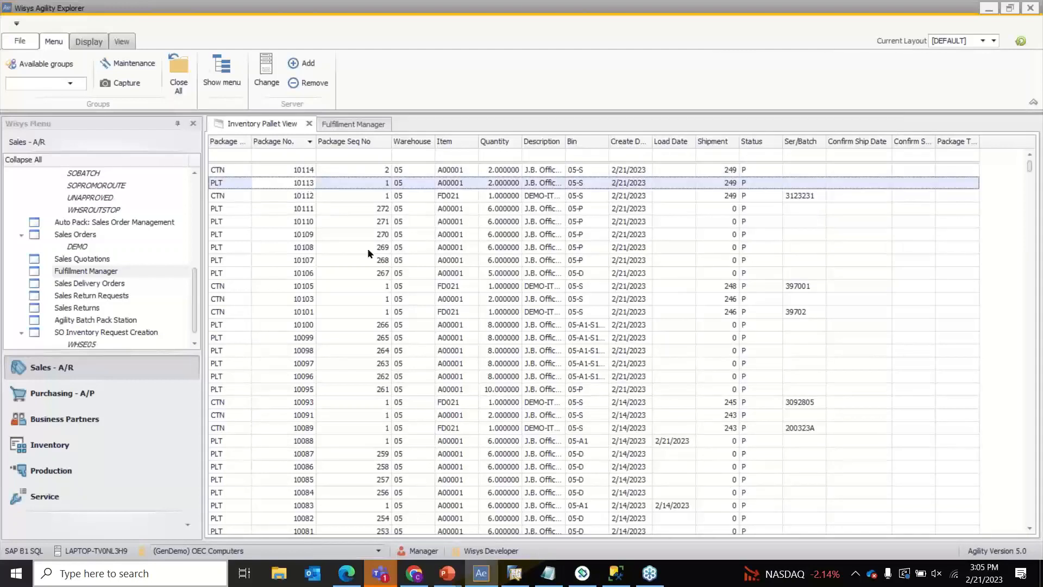
{"action": "left_click", "coordinate": [583, 574]}
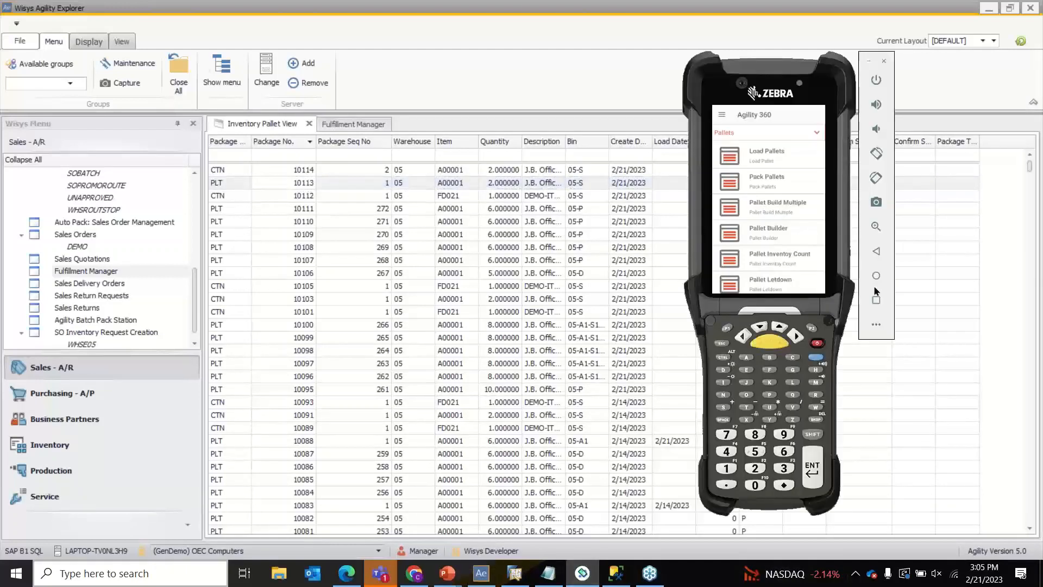
{"action": "scroll", "coordinate": [744, 179], "scroll_direction": "down", "scroll_amount": 5}
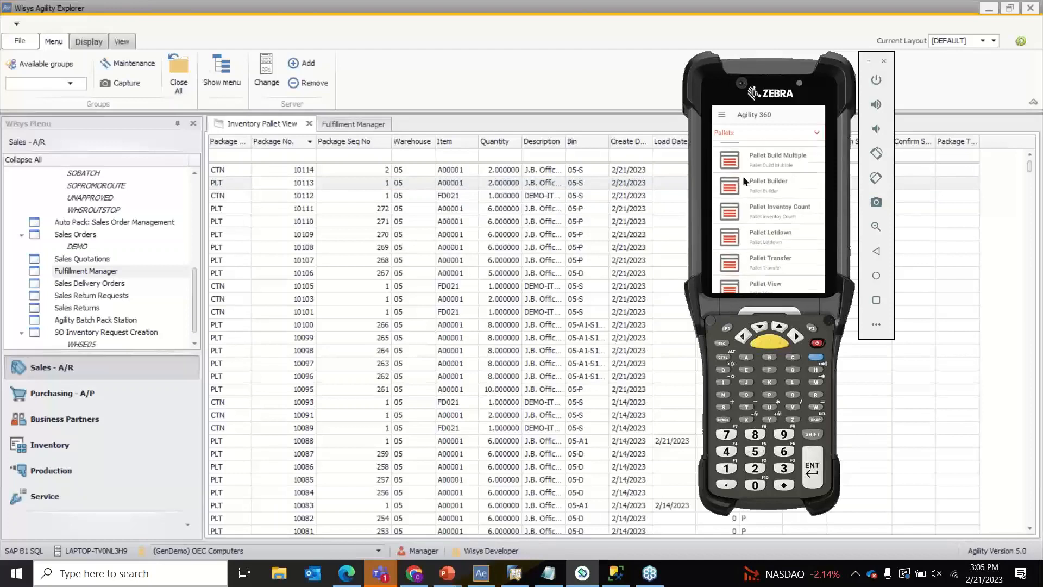
{"action": "scroll", "coordinate": [744, 179], "scroll_direction": "up", "scroll_amount": 5}
{"action": "scroll", "coordinate": [744, 177], "scroll_direction": "down", "scroll_amount": 5}
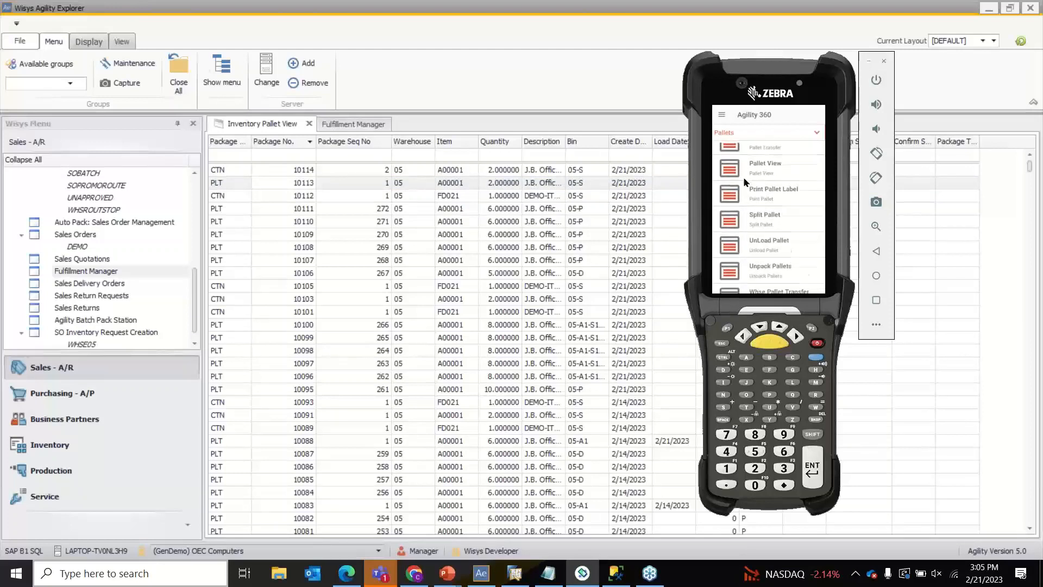
{"action": "left_click", "coordinate": [786, 257]}
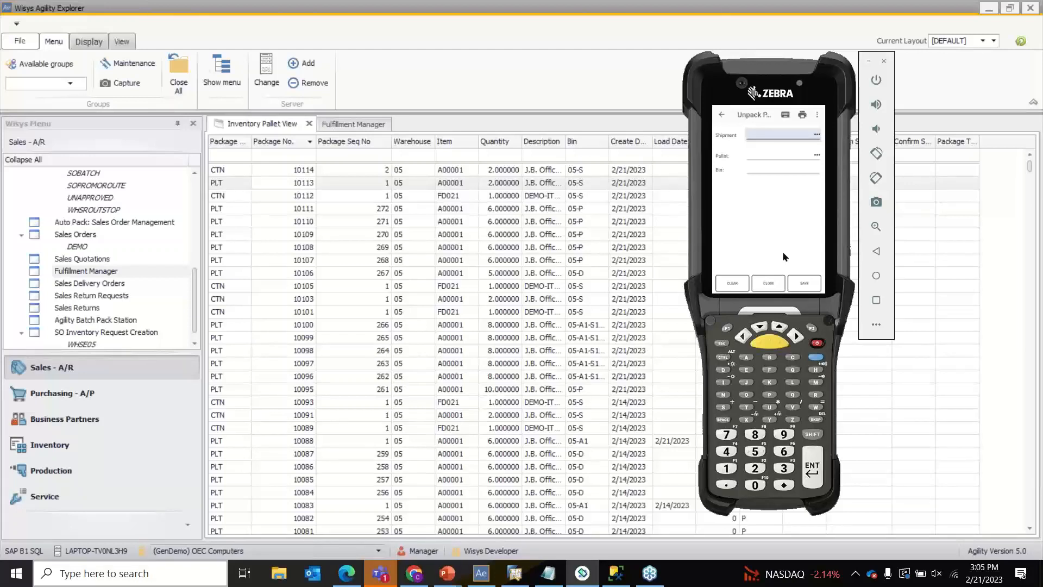
- On the handheld, unpack pallet 10113 from shipment 249 and save it
{"action": "type", "text": "249"}
{"action": "key", "text": "Return"}
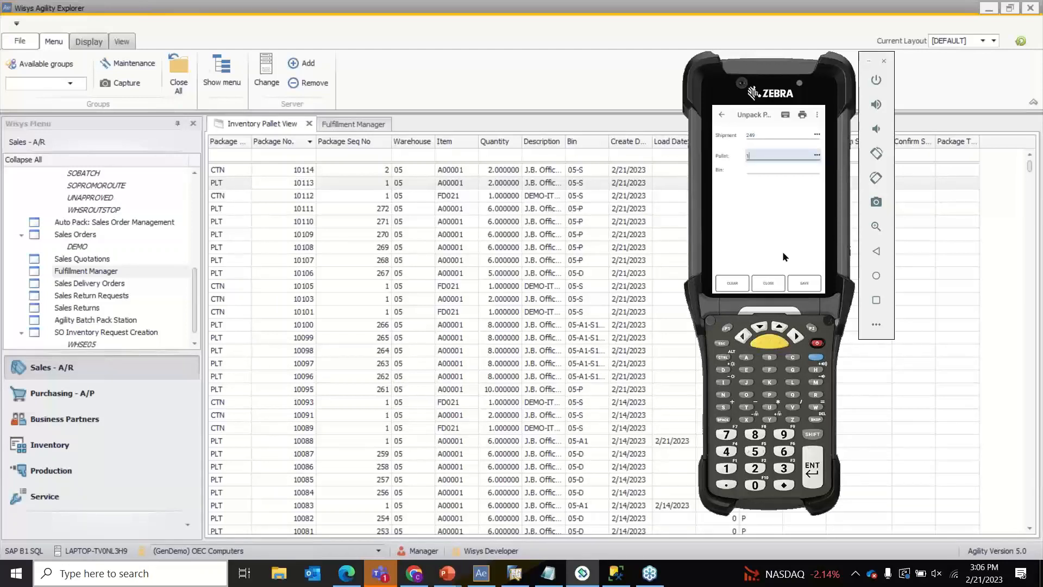
{"action": "type", "text": "10113"}
{"action": "key", "text": "Return"}
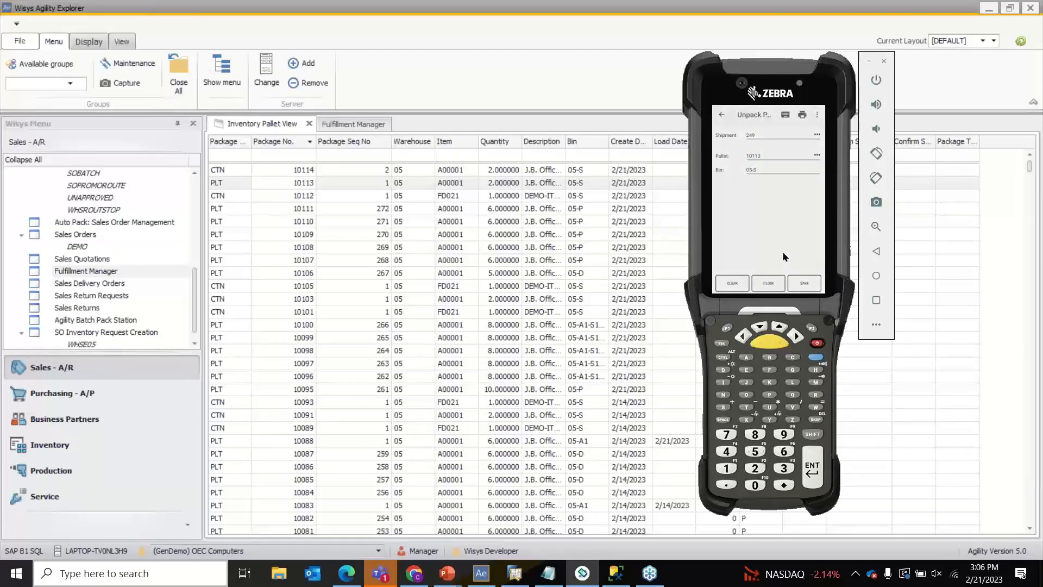
{"action": "left_click", "coordinate": [809, 288]}
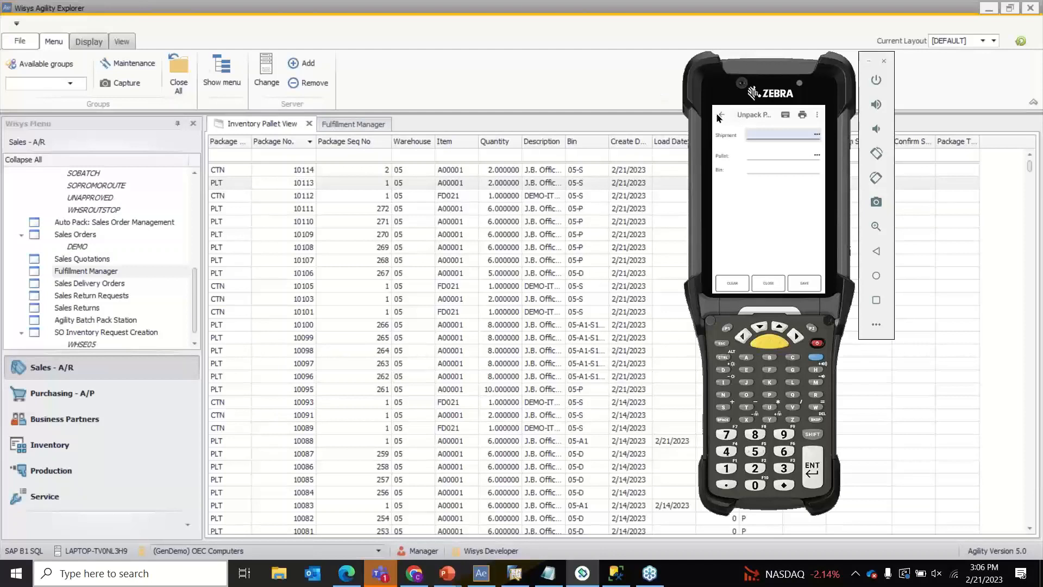
{"action": "left_click", "coordinate": [621, 78]}
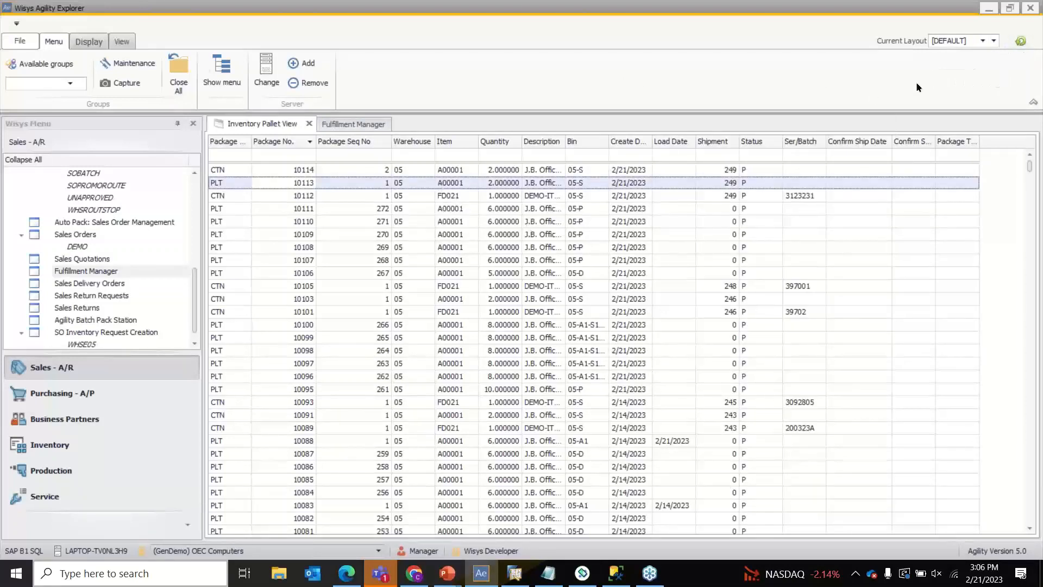
- Refresh the Inventory Pallet View and Fulfillment Manager so shipment 249 shows only cartons 10112 and 10114
{"action": "left_click", "coordinate": [1016, 43]}
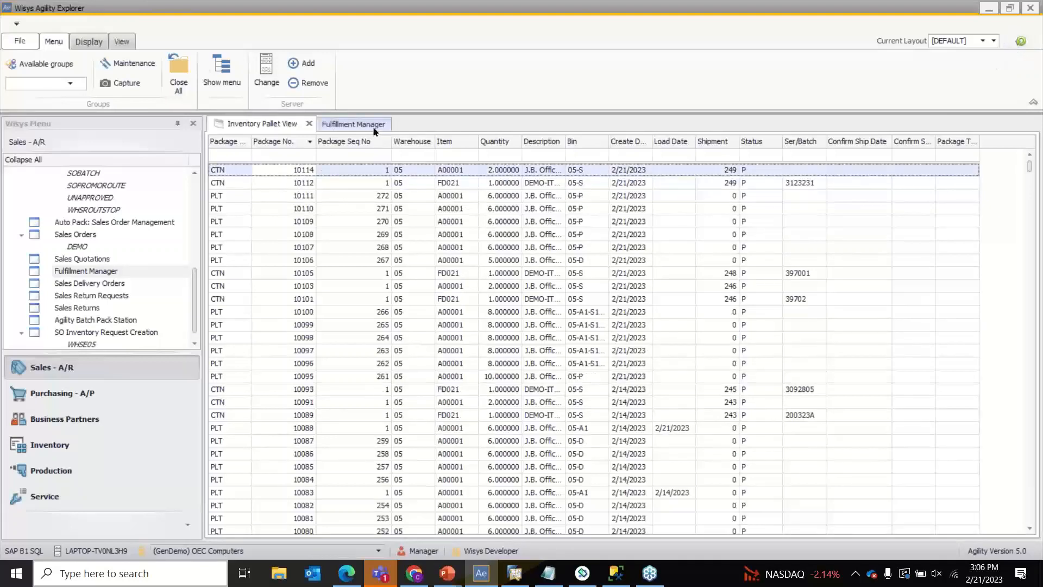
{"action": "left_click", "coordinate": [350, 125]}
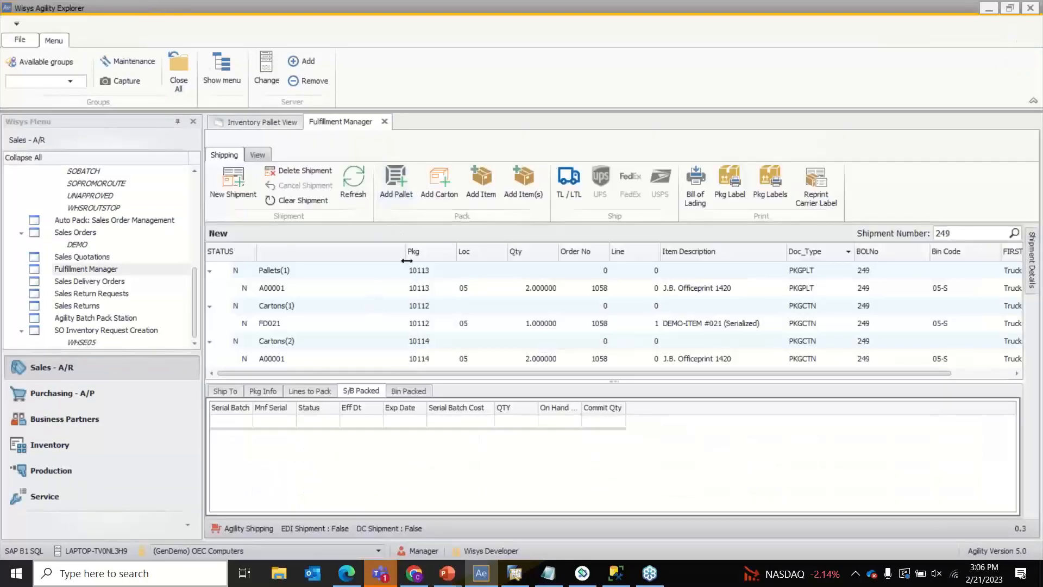
{"action": "left_click", "coordinate": [353, 182]}
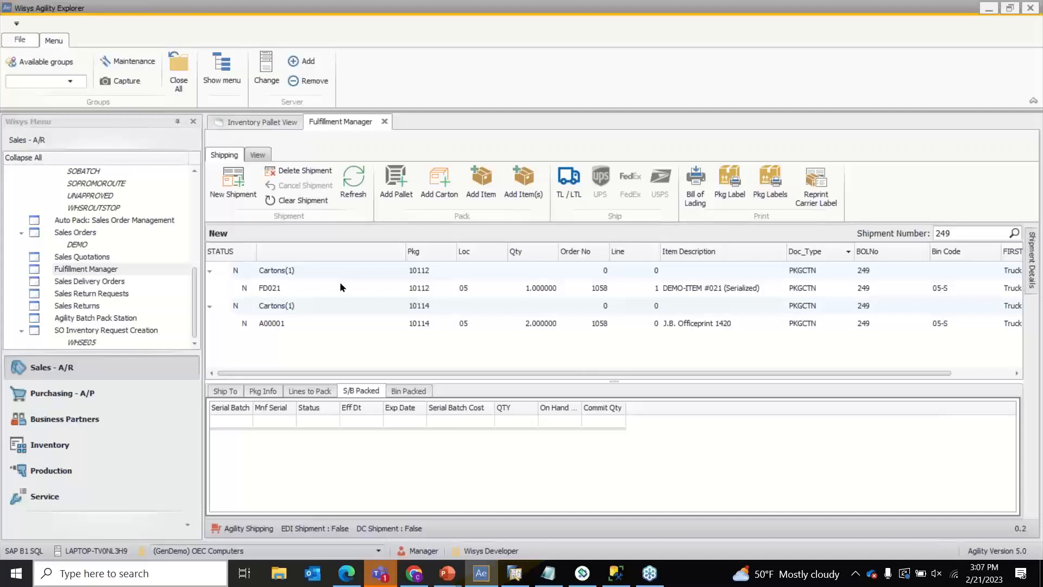
{"action": "left_click", "coordinate": [595, 572]}
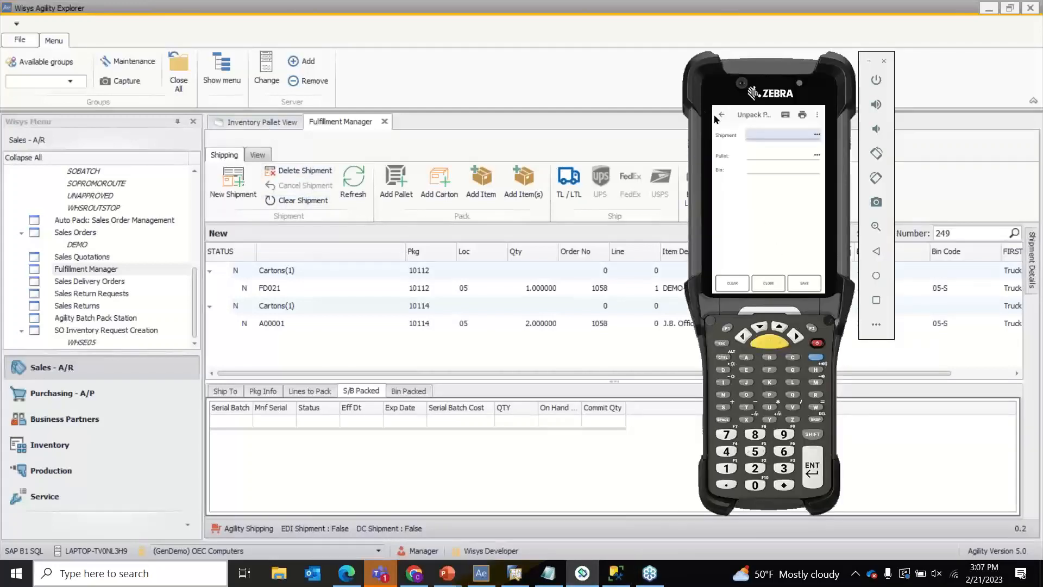
- On the handheld, open the Load Pallets form and start a new shipment
{"action": "left_click", "coordinate": [722, 115]}
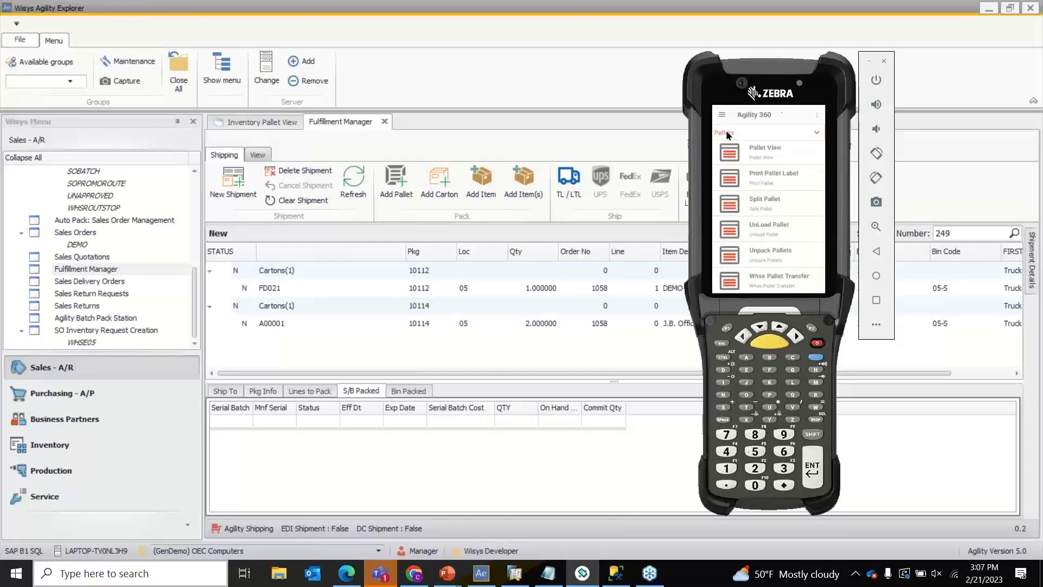
{"action": "left_click", "coordinate": [759, 189]}
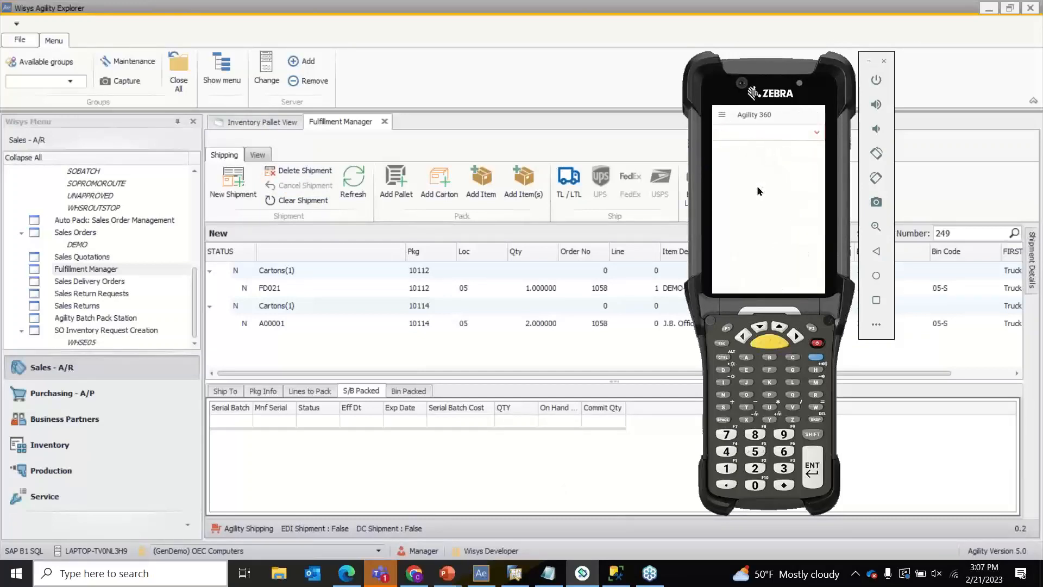
{"action": "left_click", "coordinate": [766, 158]}
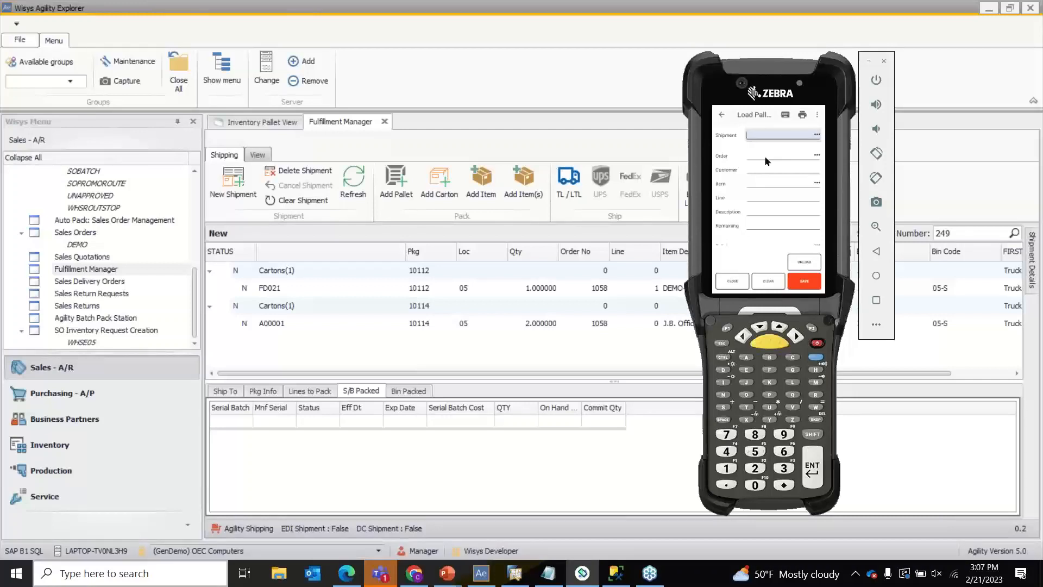
{"action": "left_click", "coordinate": [764, 156]}
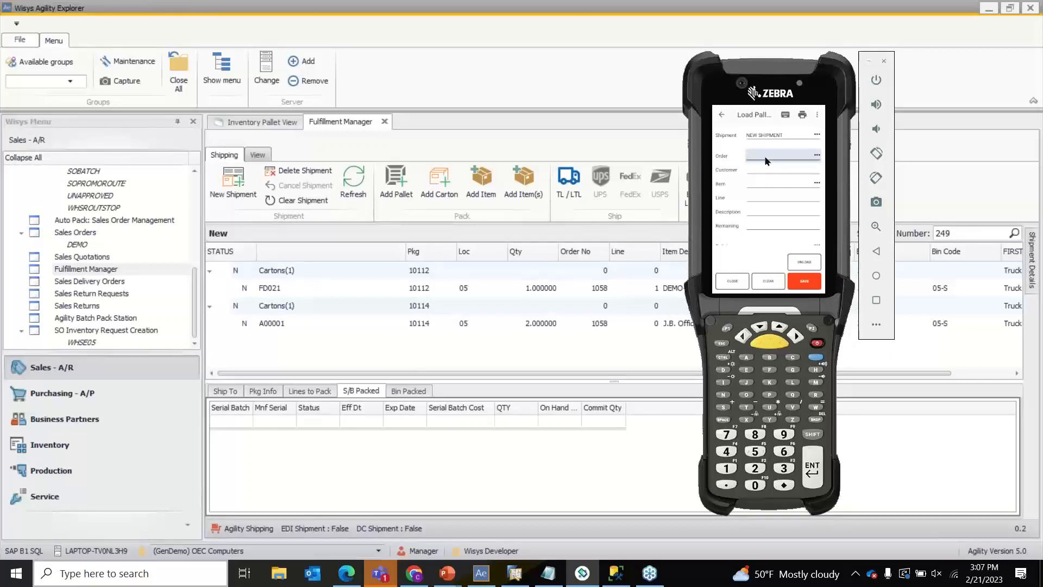
- Enter order 1059 and item A00001 on the load form
{"action": "type", "text": "1059"}
{"action": "key", "text": "Return"}
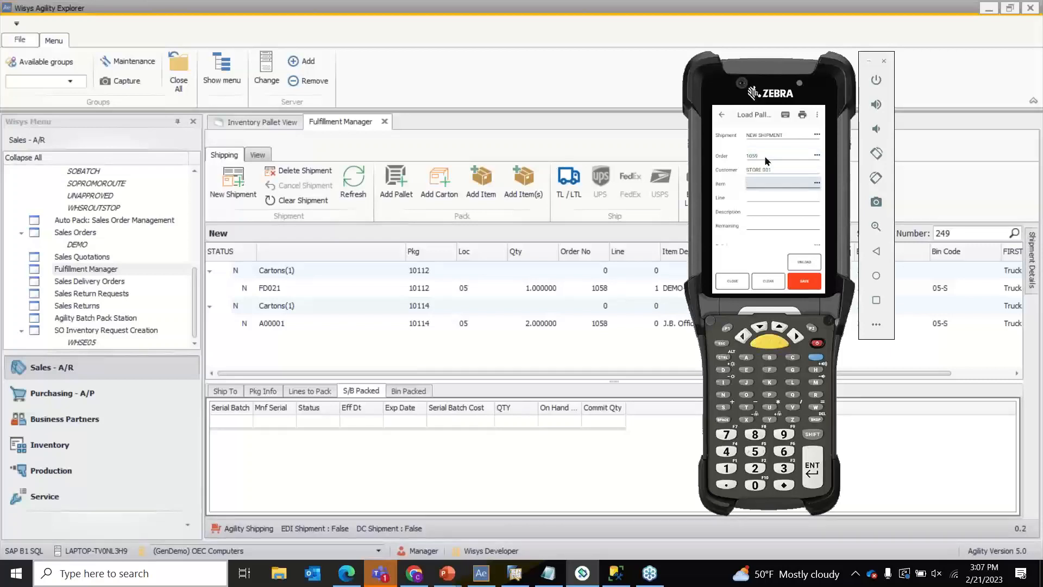
{"action": "type", "text": "A00001"}
{"action": "key", "text": "Return"}
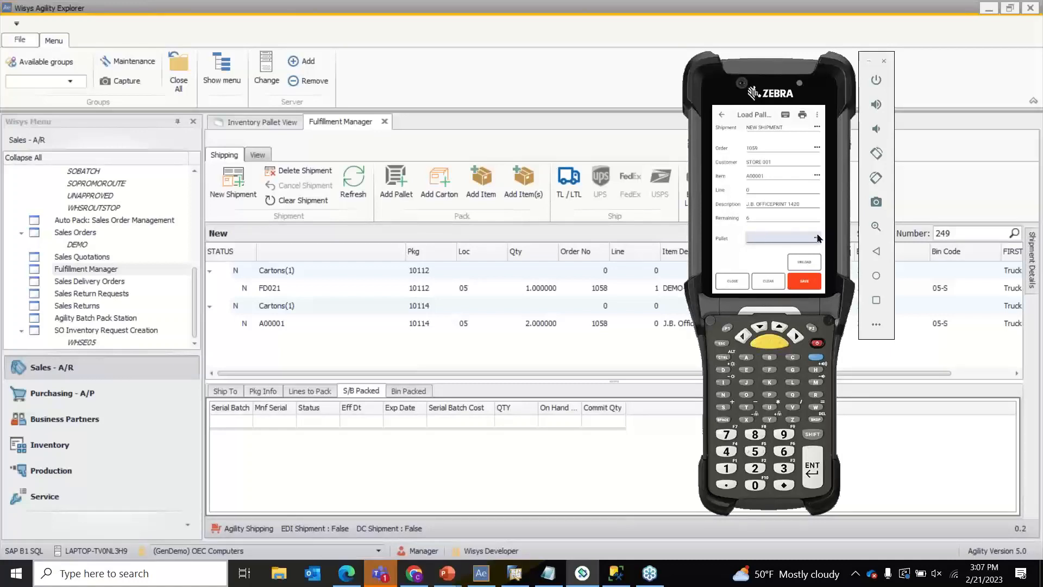
{"action": "left_click", "coordinate": [263, 123]}
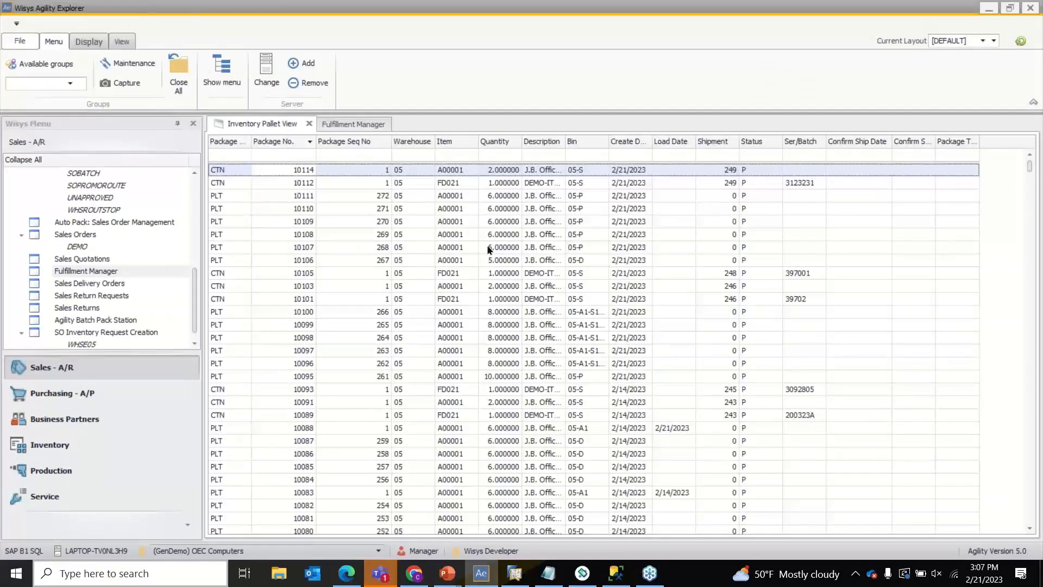
- Select pallet 10108 in the Inventory Pallet View and enter it on the handheld's load form
{"action": "left_click", "coordinate": [504, 235]}
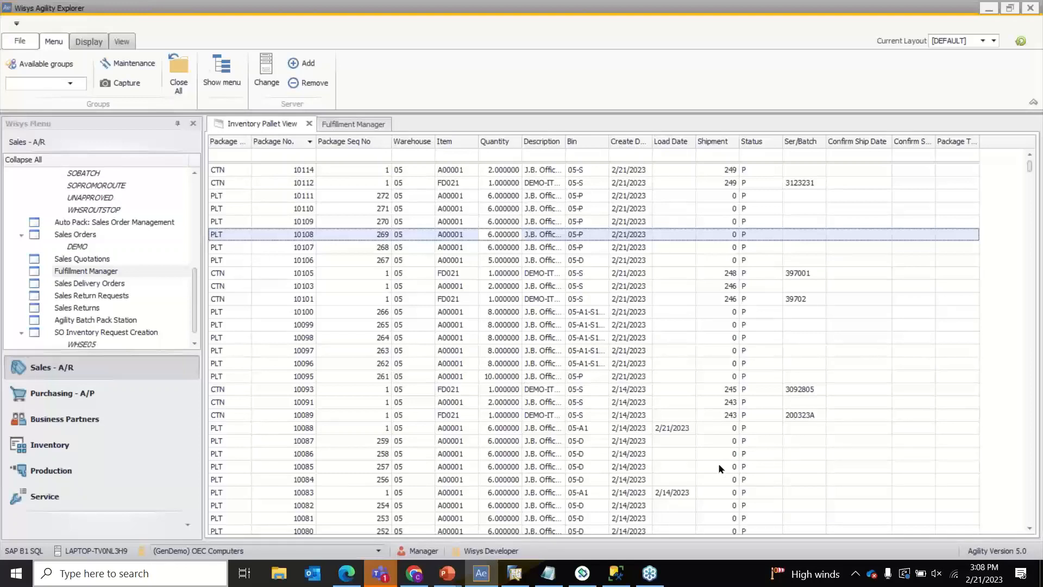
{"action": "left_click", "coordinate": [582, 571]}
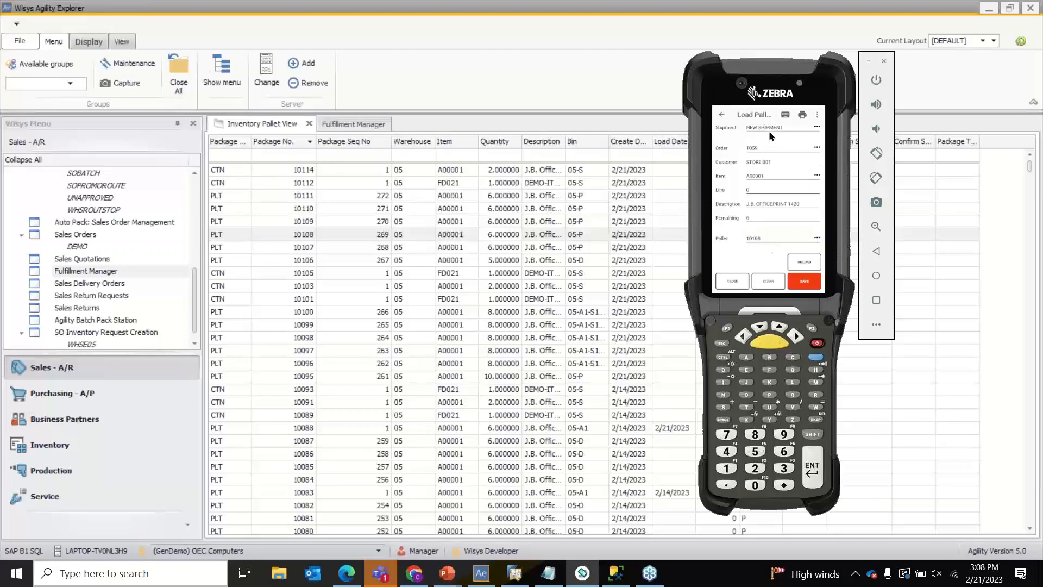
- Save the load of pallet 10108 as a new shipment on the handheld
{"action": "left_click_drag", "start_coordinate": [791, 185], "coordinate": [791, 219]}
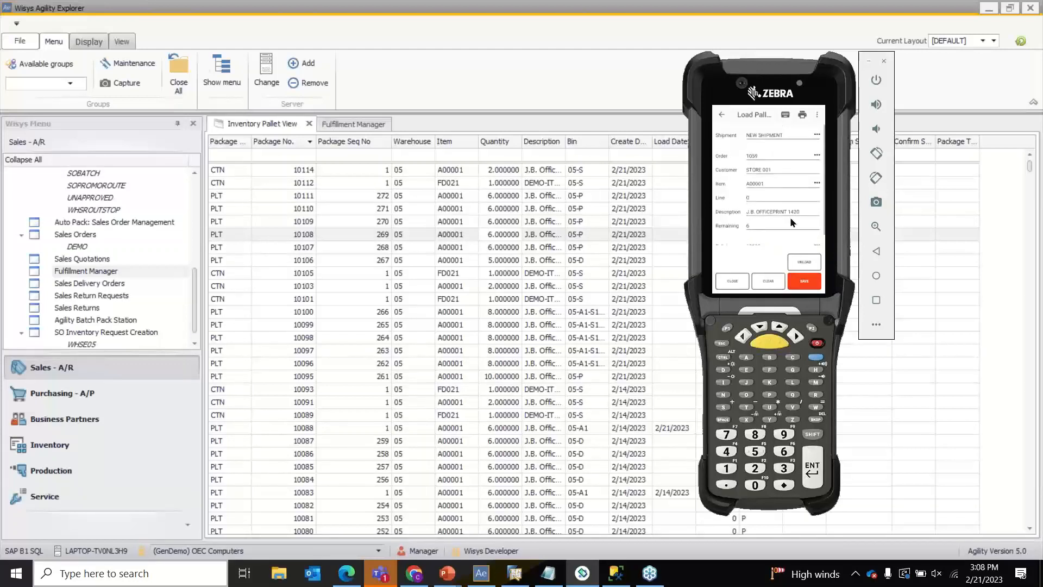
{"action": "left_click", "coordinate": [762, 153]}
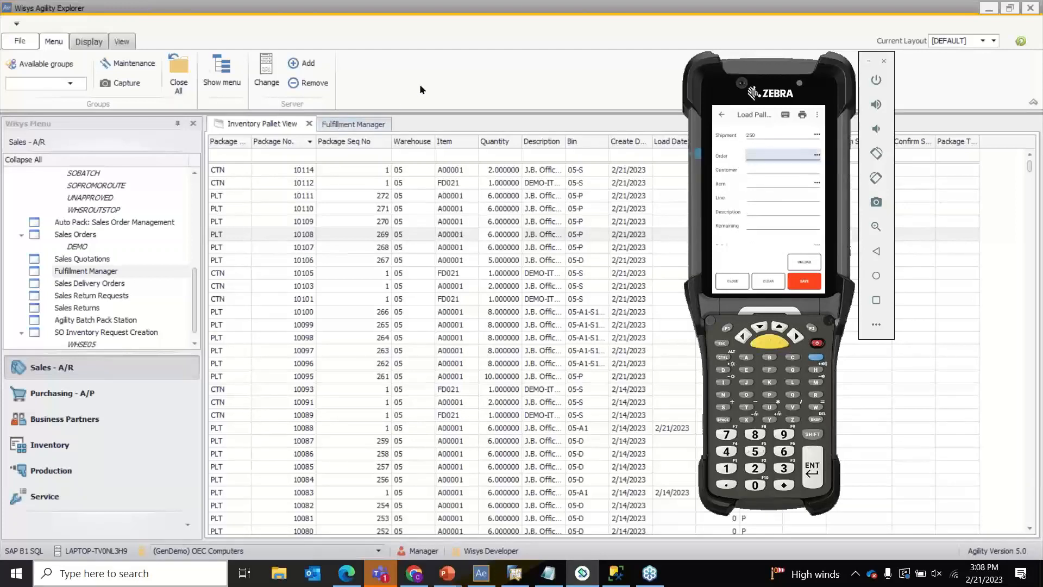
{"action": "left_click", "coordinate": [426, 113]}
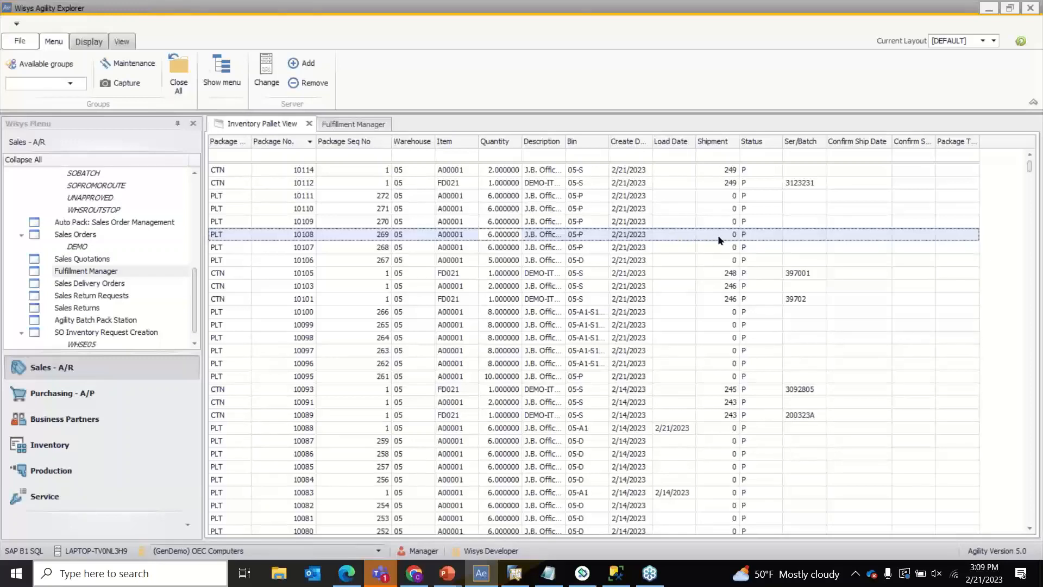
- Refresh the pallet grid and load shipment 250 in Fulfillment Manager, showing pallet 10108
{"action": "left_click", "coordinate": [1022, 43]}
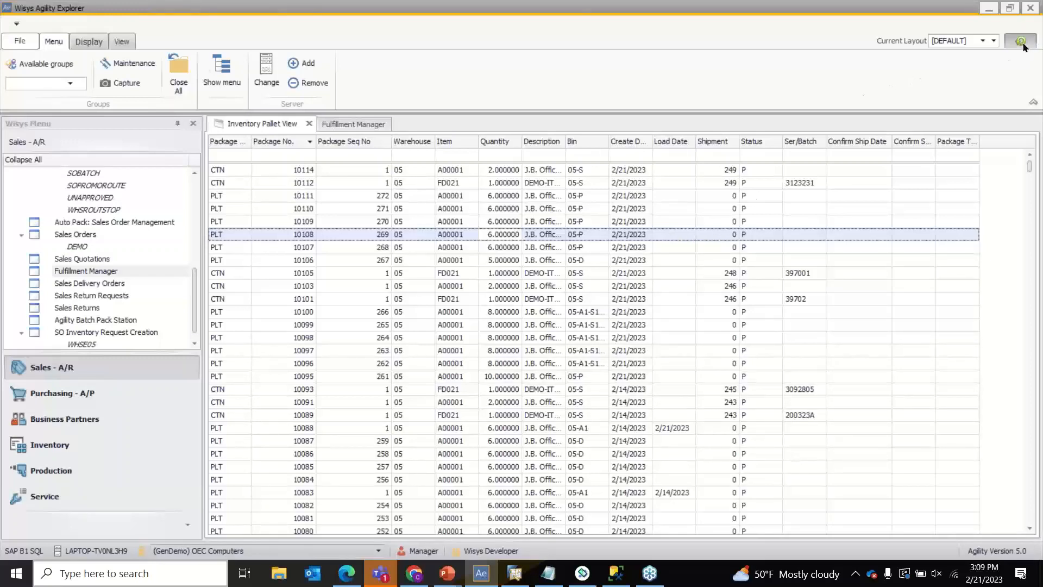
{"action": "left_click", "coordinate": [700, 236]}
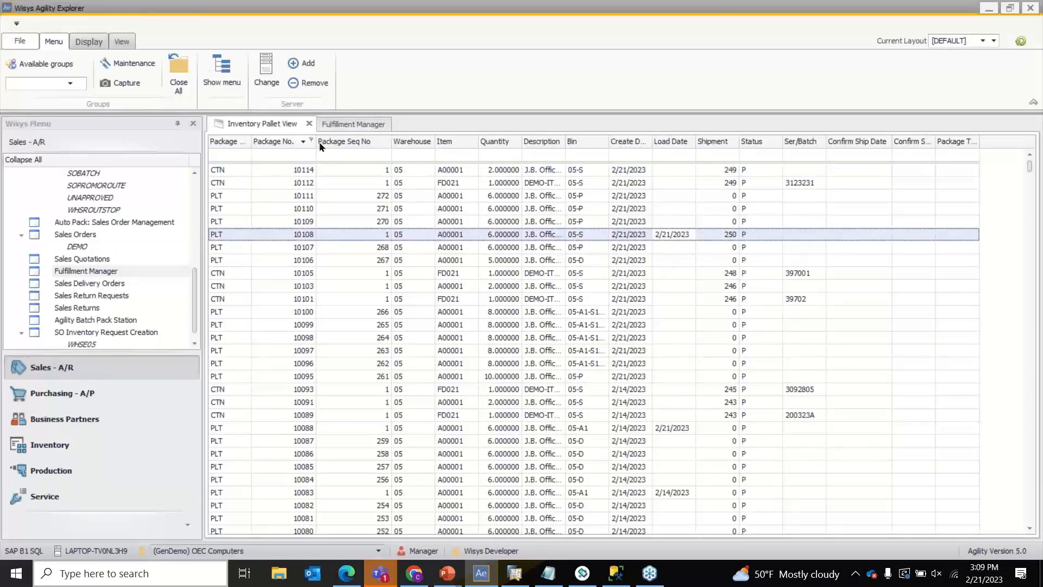
{"action": "left_click", "coordinate": [322, 126]}
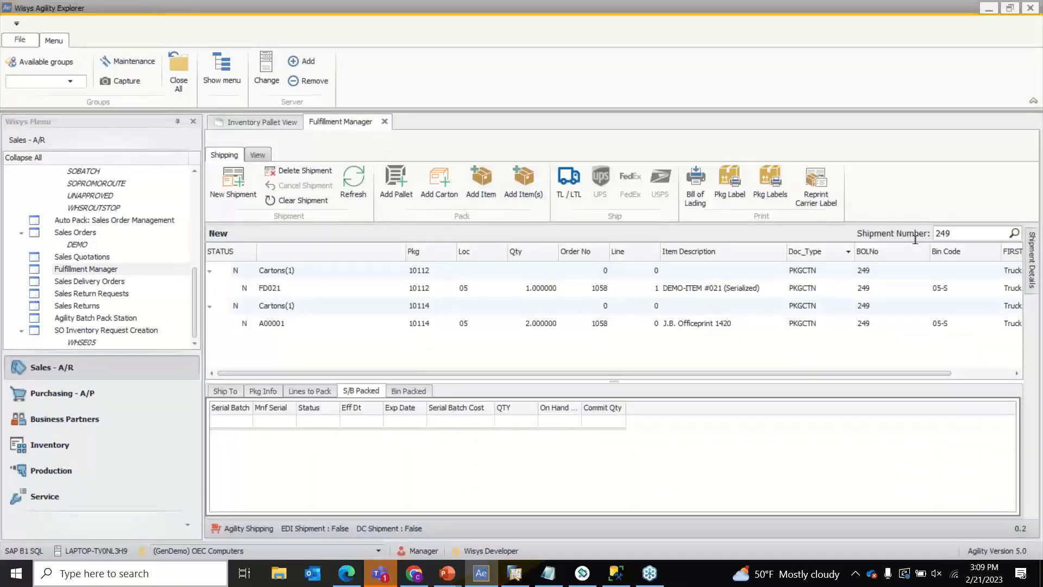
{"action": "left_click", "coordinate": [959, 232]}
{"action": "type", "text": "250"}
{"action": "key", "text": "Return"}
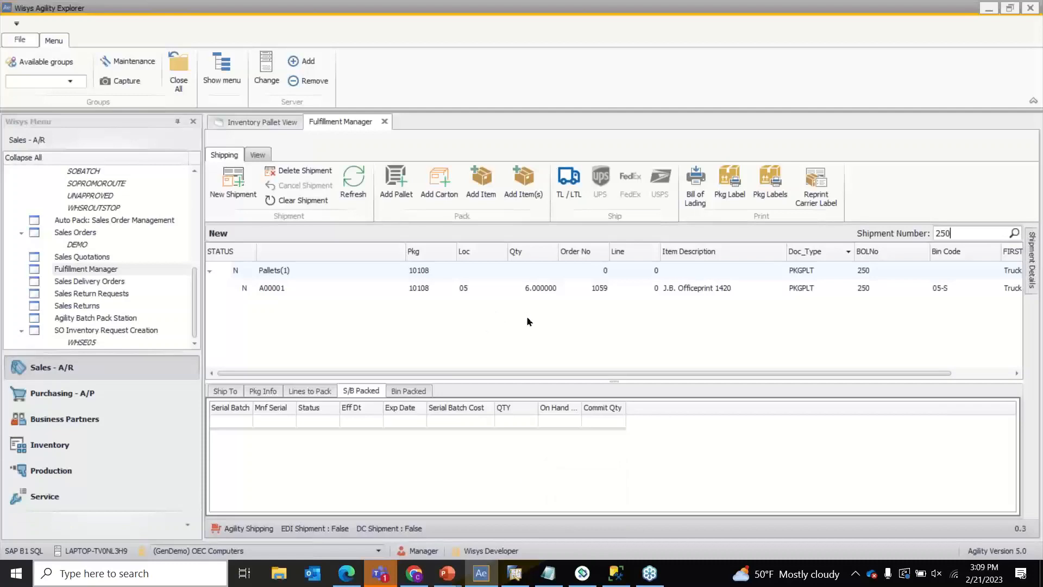
- Open the handheld's UnLoad Pallet form from the Pallets menu
{"action": "left_click", "coordinate": [584, 580]}
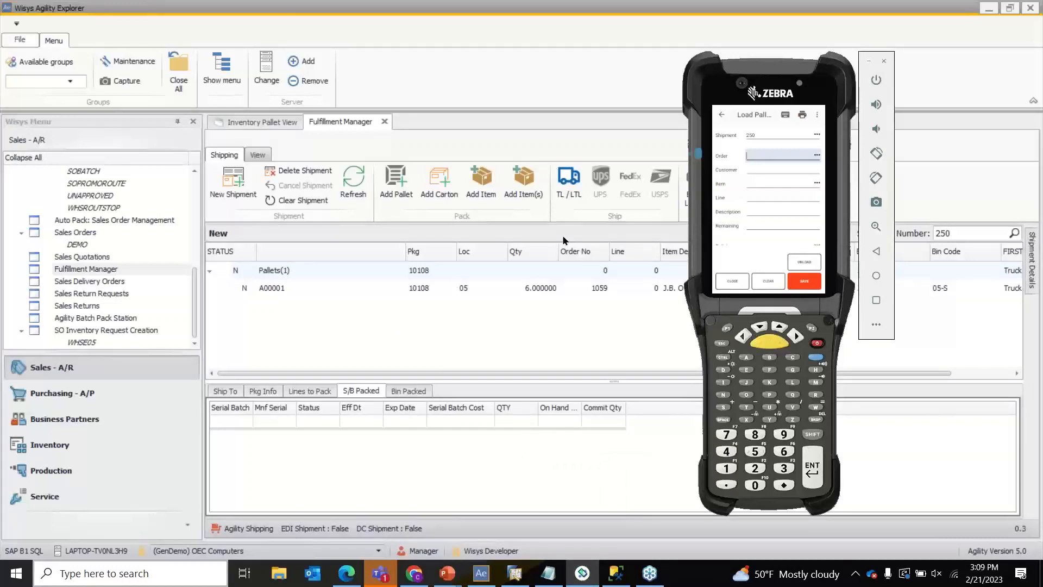
{"action": "left_click", "coordinate": [721, 115]}
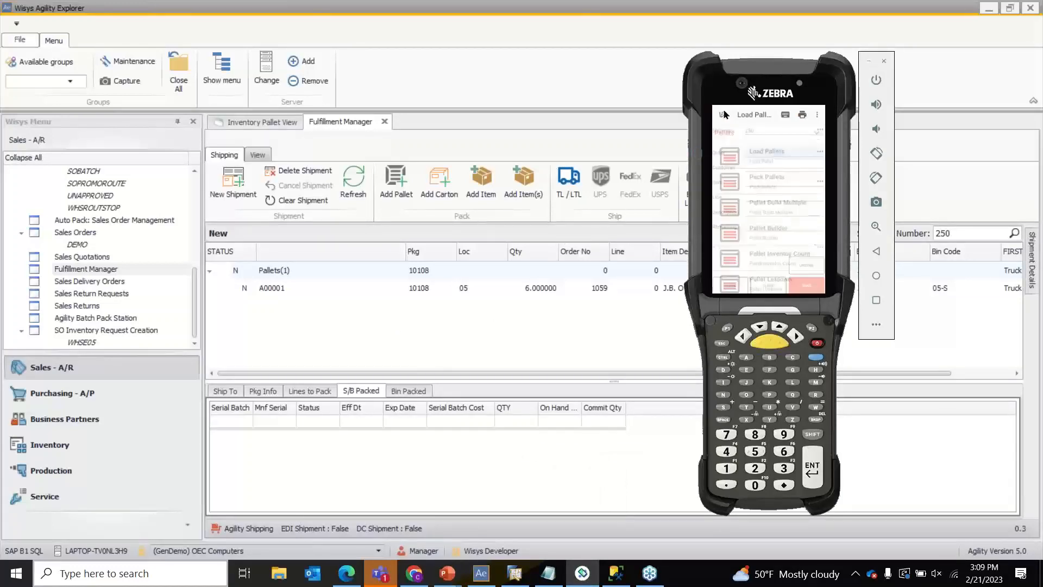
{"action": "scroll", "coordinate": [771, 227], "scroll_direction": "down", "scroll_amount": 5}
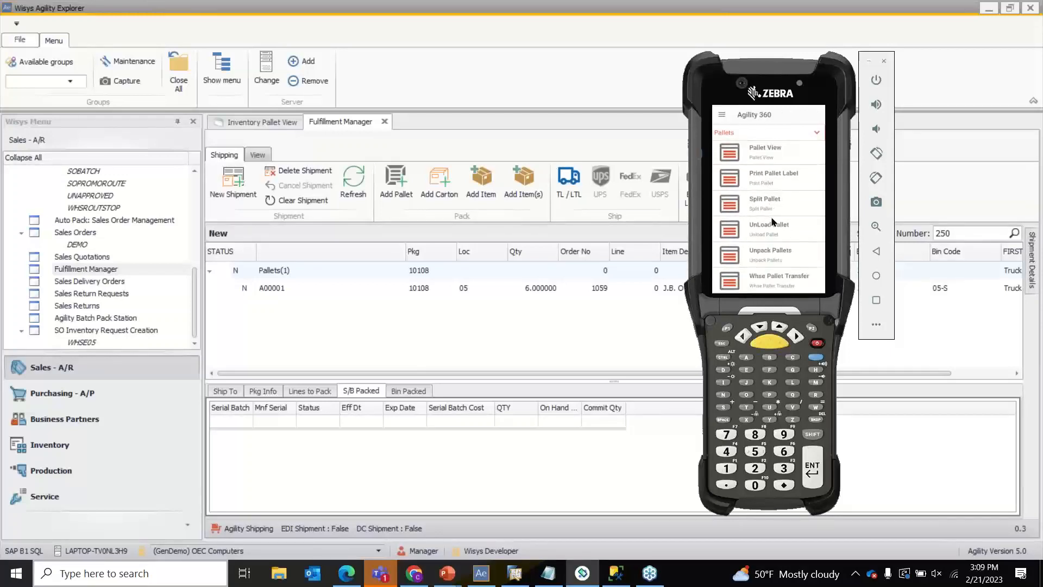
{"action": "left_click", "coordinate": [776, 236]}
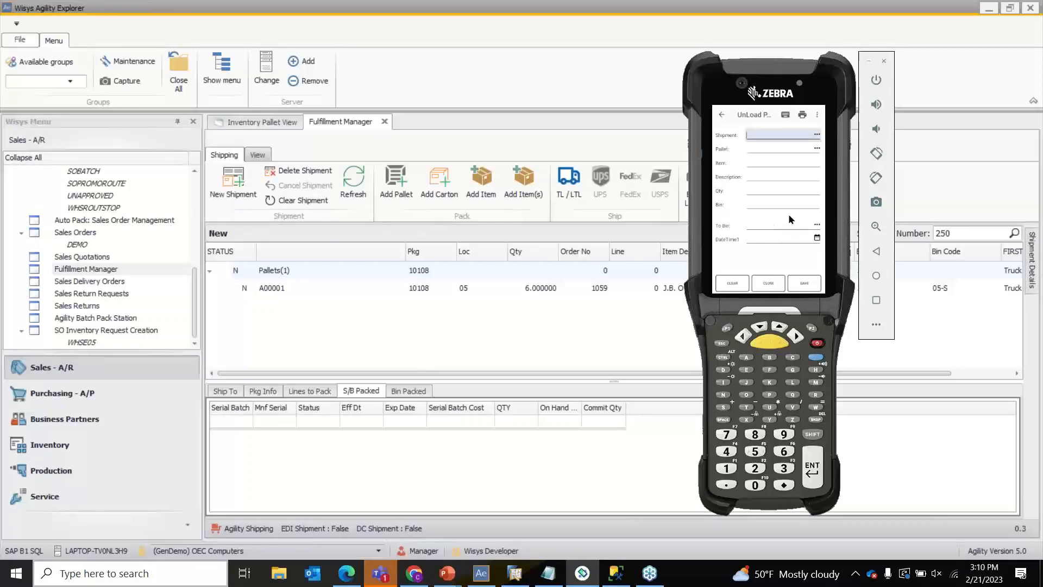
- Enter shipment 250 and pallet 10108, bringing up 6 of A00001 from bin 05-S
{"action": "type", "text": "250"}
{"action": "key", "text": "Return"}
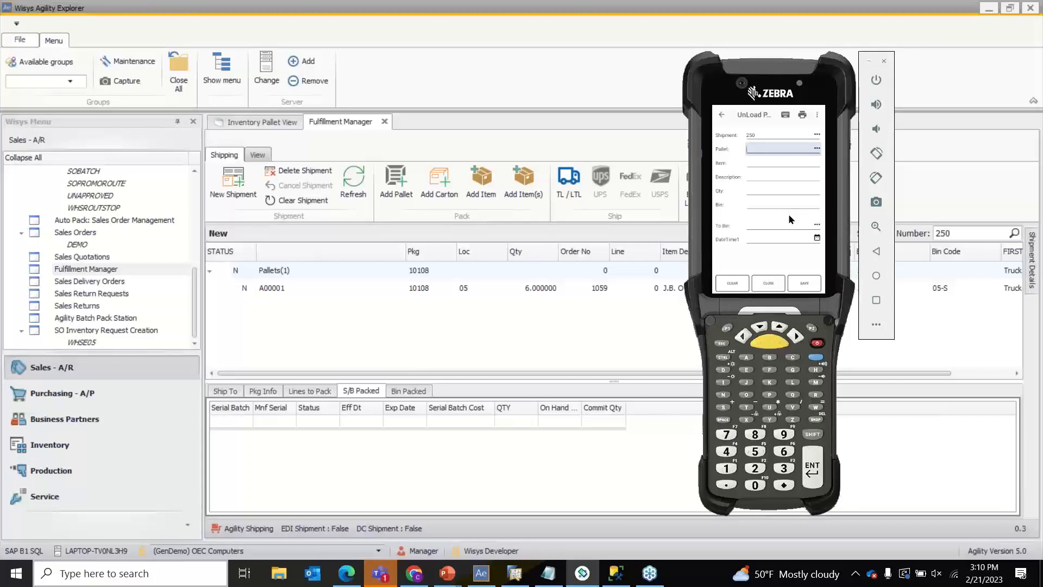
{"action": "type", "text": "10108"}
{"action": "key", "text": "Return"}
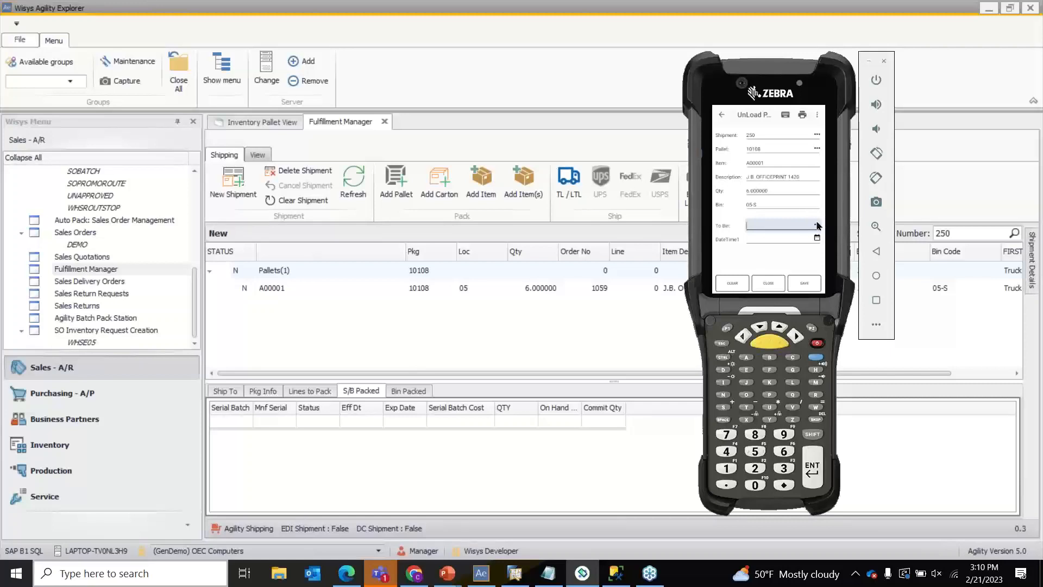
- Unload pallet 10108 into bin 05-17 dated 2/21/2023 and save it
{"action": "left_click", "coordinate": [819, 225]}
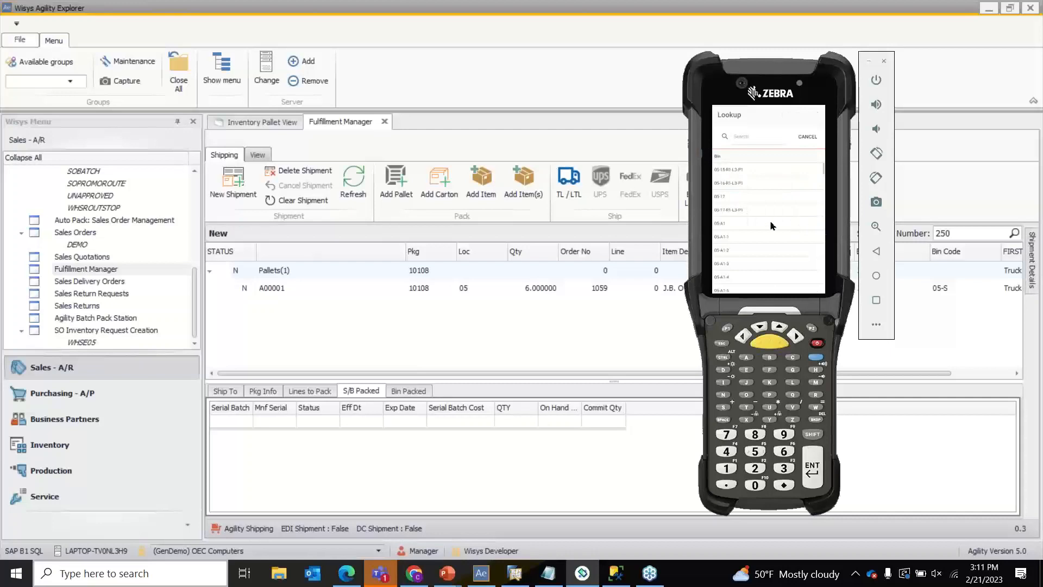
{"action": "left_click", "coordinate": [750, 195]}
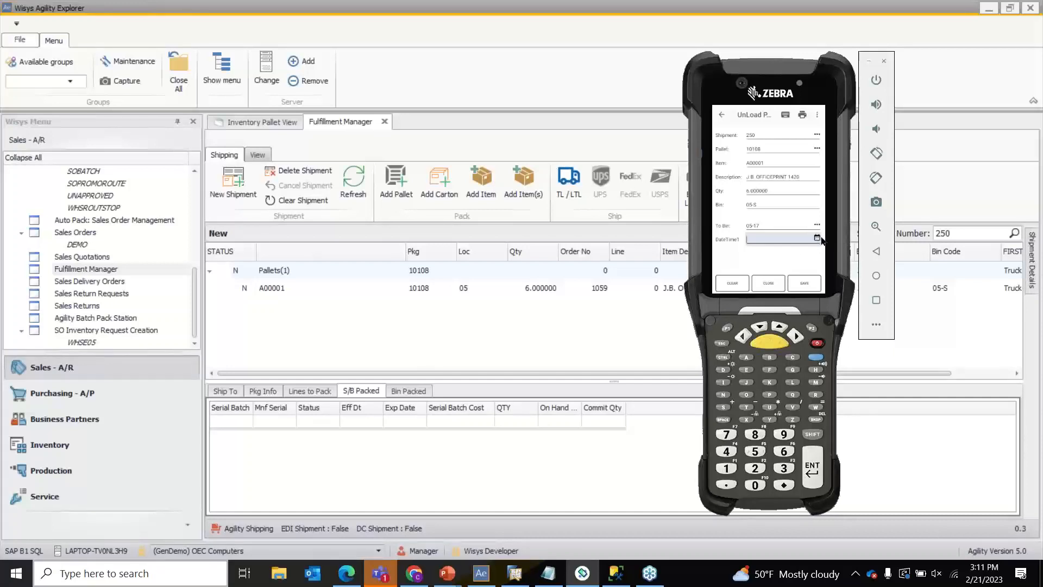
{"action": "left_click", "coordinate": [818, 239]}
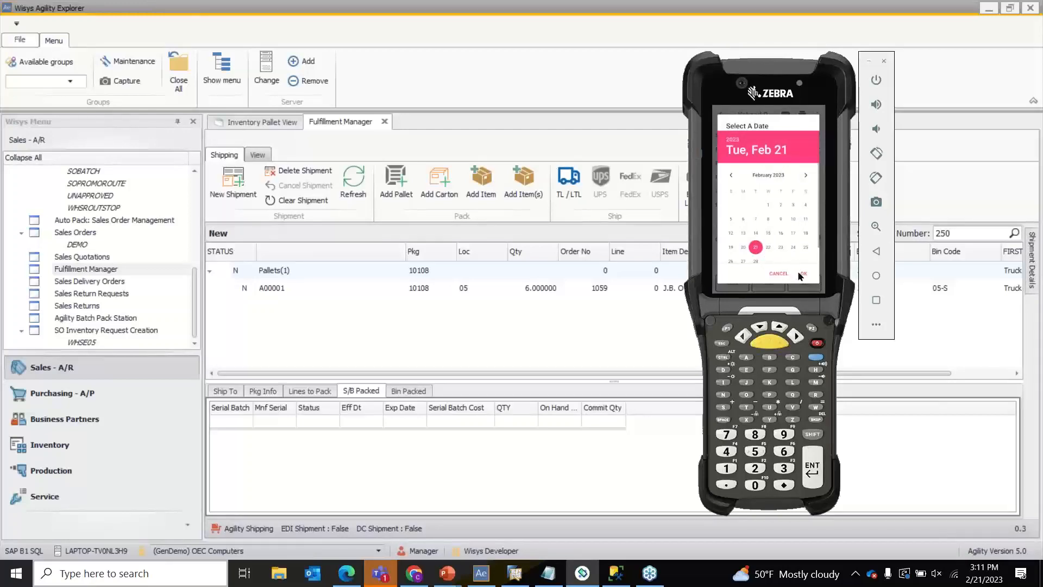
{"action": "left_click", "coordinate": [803, 273]}
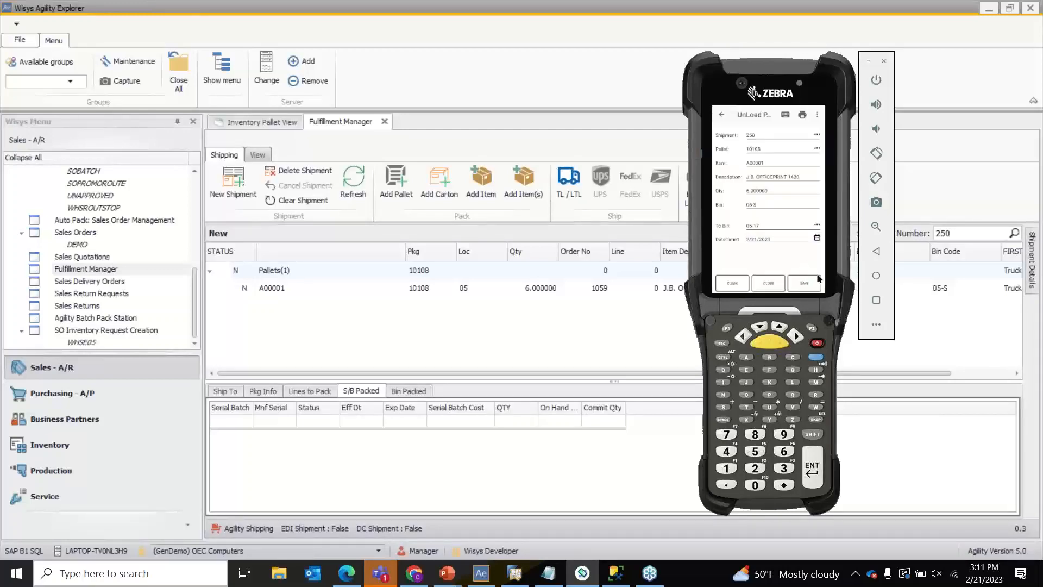
{"action": "left_click", "coordinate": [805, 284]}
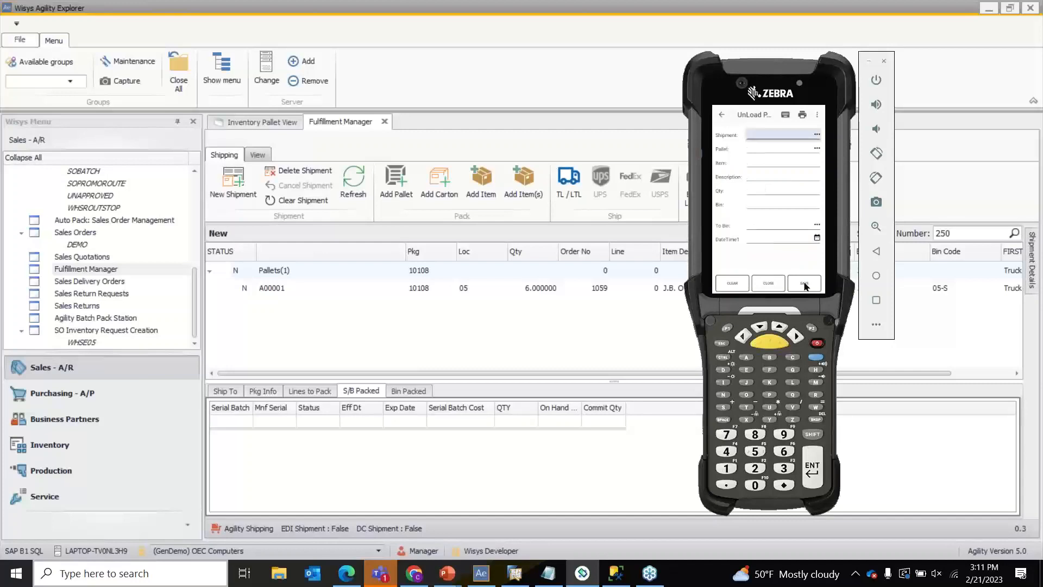
{"action": "left_click", "coordinate": [964, 181]}
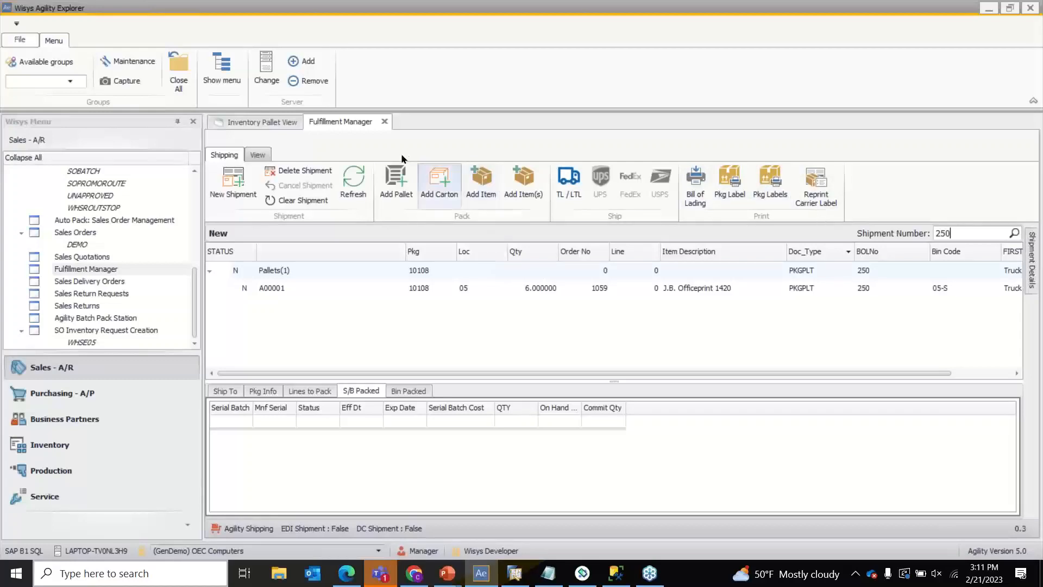
- Reload shipment 250 and confirm pallet 10108 now sits in bin 05-17 on shipment 0
{"action": "left_click", "coordinate": [353, 180]}
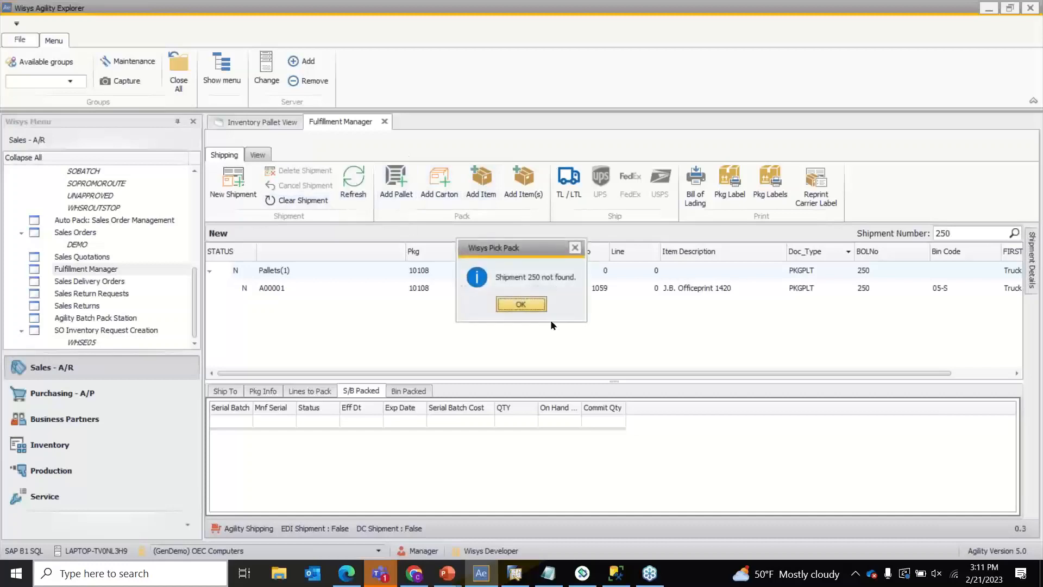
{"action": "left_click", "coordinate": [521, 306]}
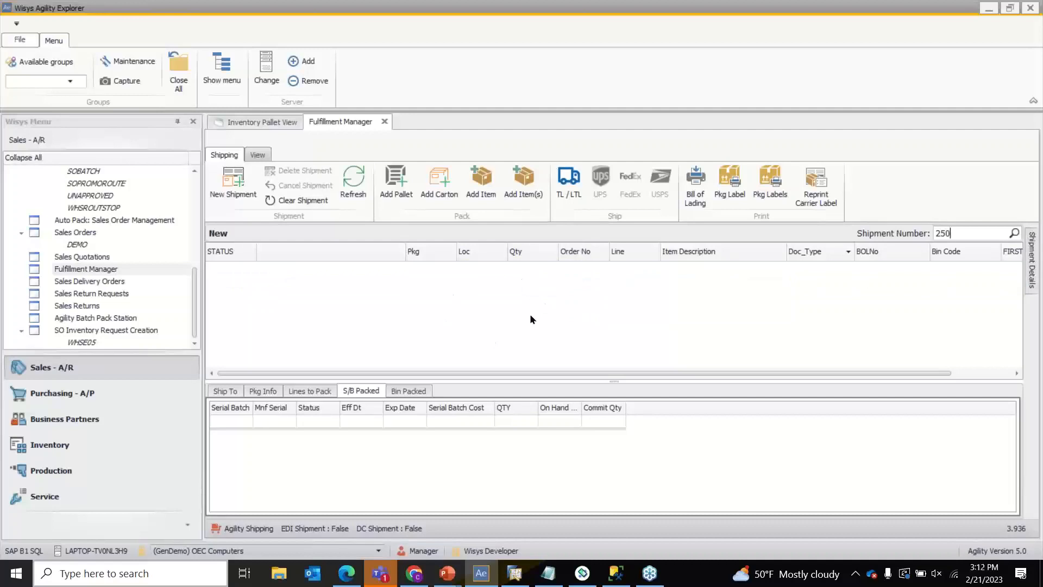
{"action": "left_click", "coordinate": [290, 126]}
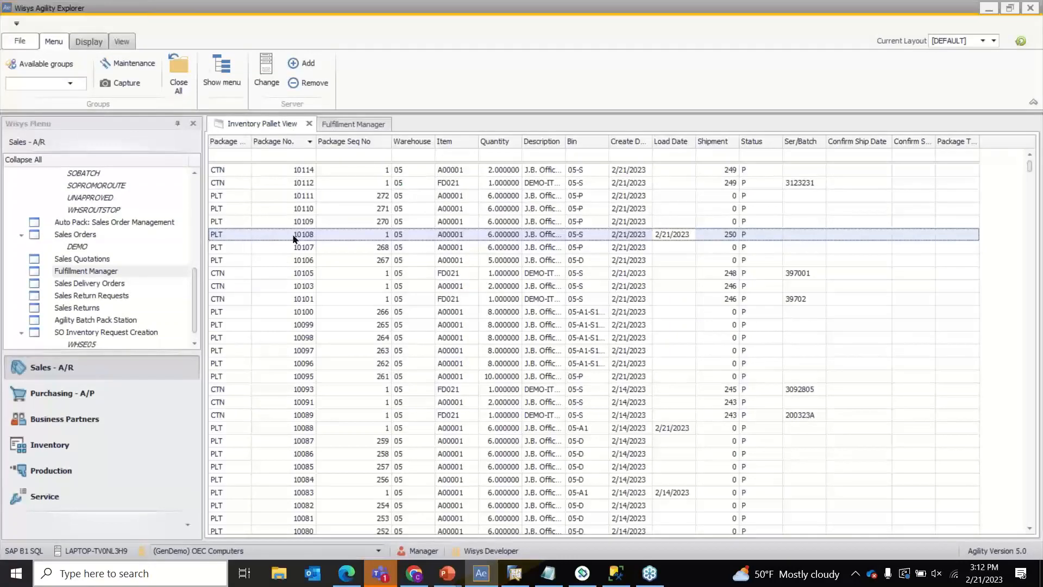
{"action": "left_click", "coordinate": [1011, 47]}
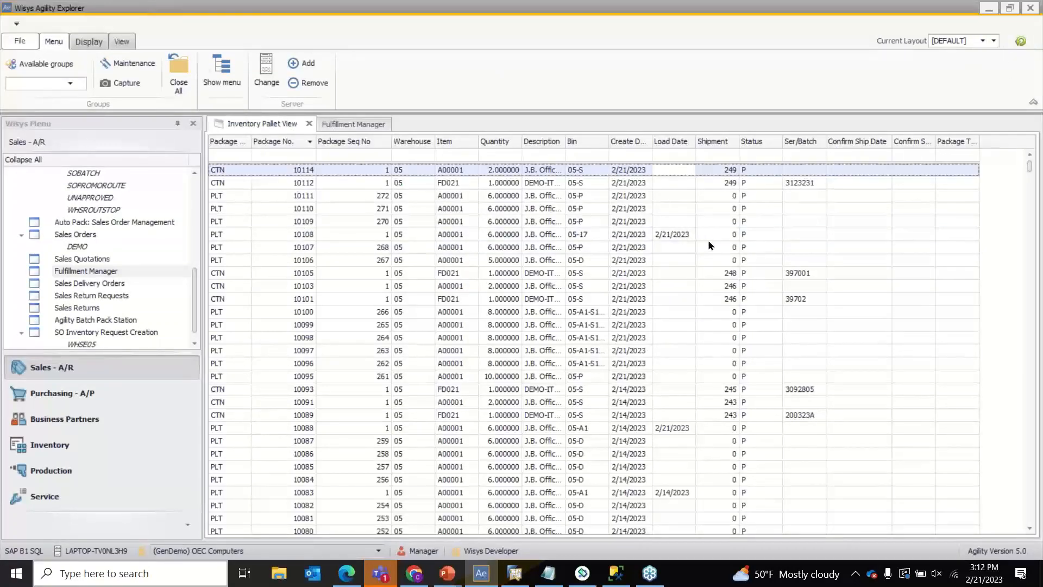
{"action": "left_click", "coordinate": [656, 240]}
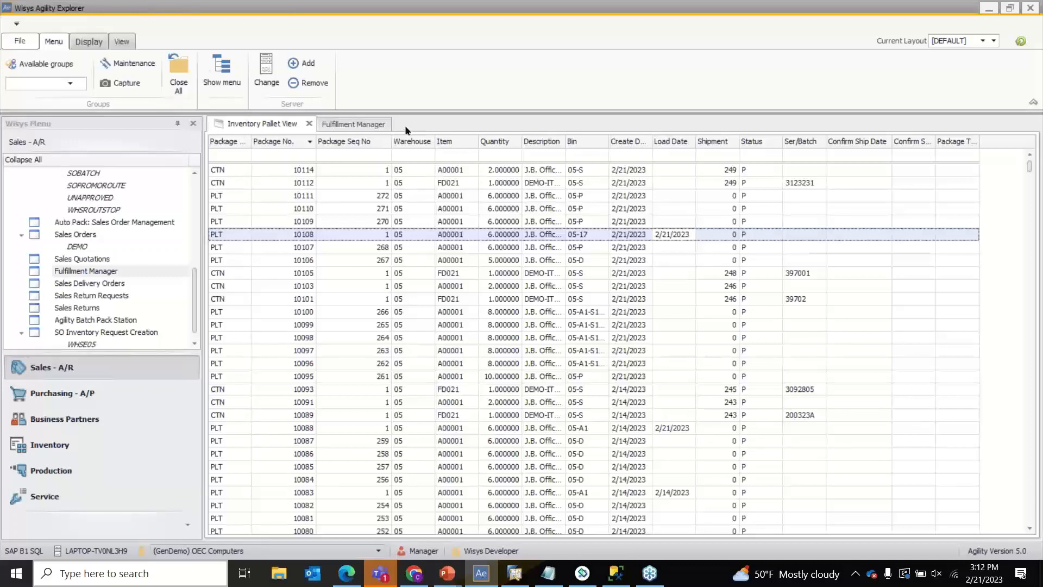
{"action": "left_click", "coordinate": [354, 125]}
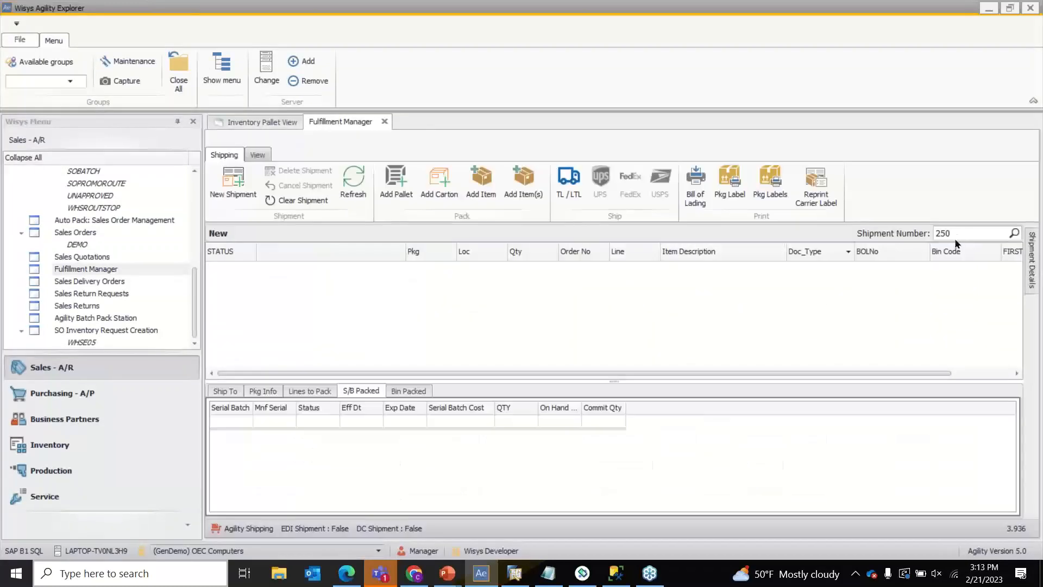
- Create new shipment 251 in the Fulfillment Manager and confirm it
{"action": "left_click", "coordinate": [233, 185]}
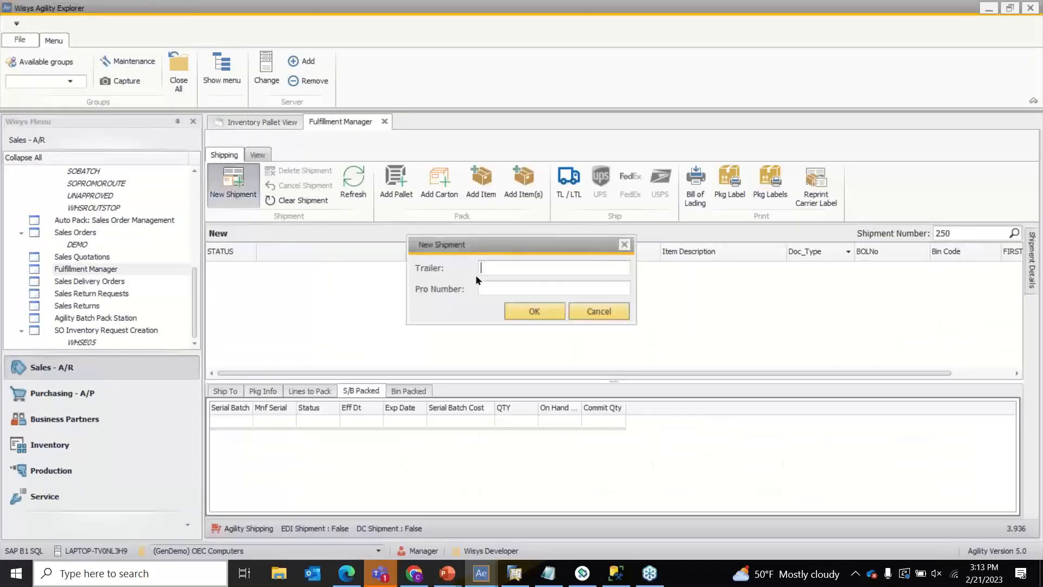
{"action": "left_click", "coordinate": [534, 311]}
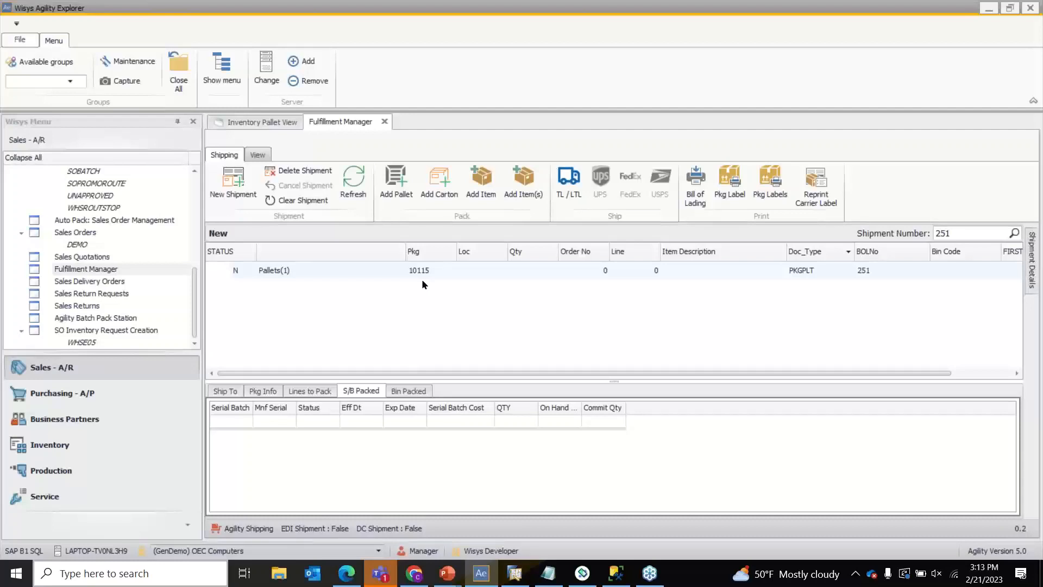
- Add carton 10116 to pallet 10115 and start an item for order 1058, item FD021
{"action": "left_click", "coordinate": [428, 174]}
{"action": "left_click", "coordinate": [433, 292]}
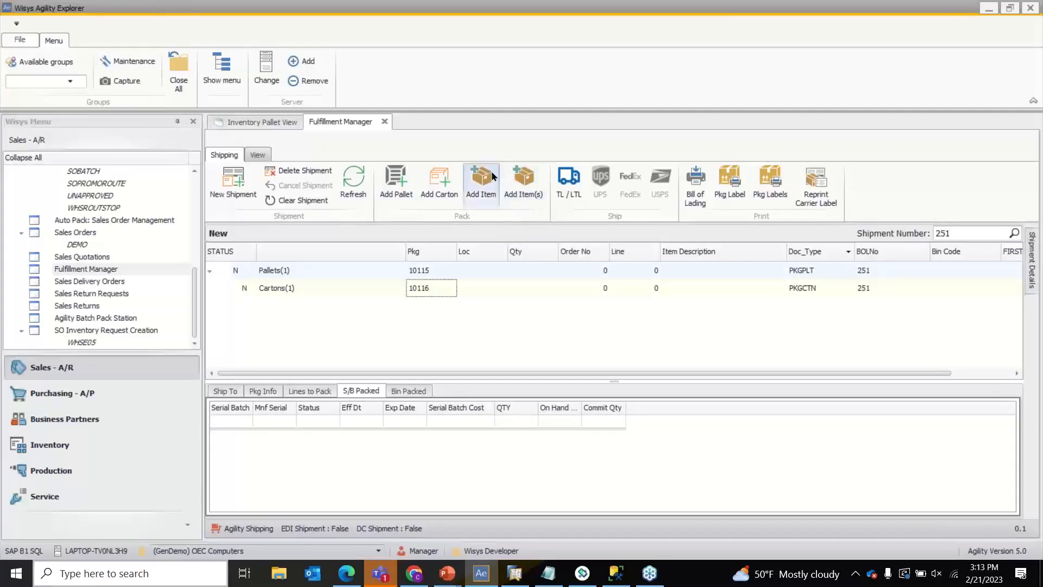
{"action": "left_click", "coordinate": [505, 204]}
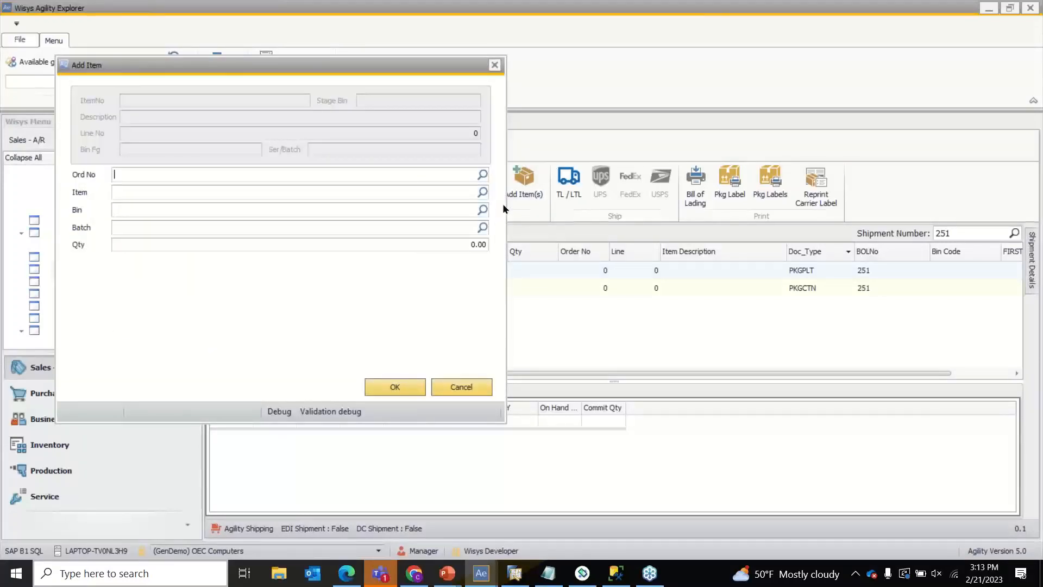
{"action": "type", "text": "1058"}
{"action": "key", "text": "Return"}
{"action": "type", "text": "FD021"}
{"action": "key", "text": "Return"}
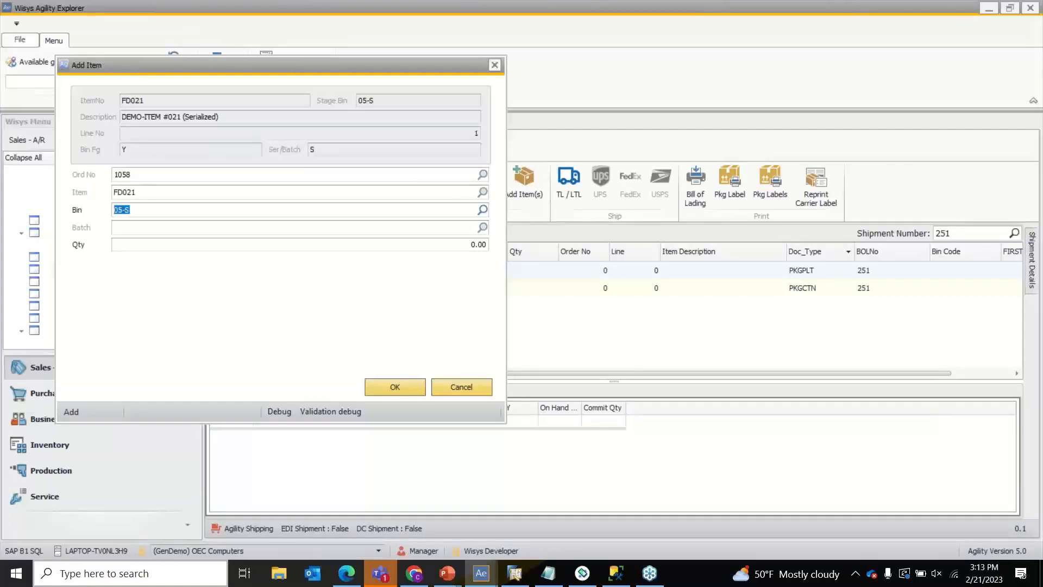
- Pack quantity 1 of FD021 with serial 3150735 into carton 10116
{"action": "left_click", "coordinate": [474, 244]}
{"action": "type", "text": "1"}
{"action": "left_click", "coordinate": [410, 389]}
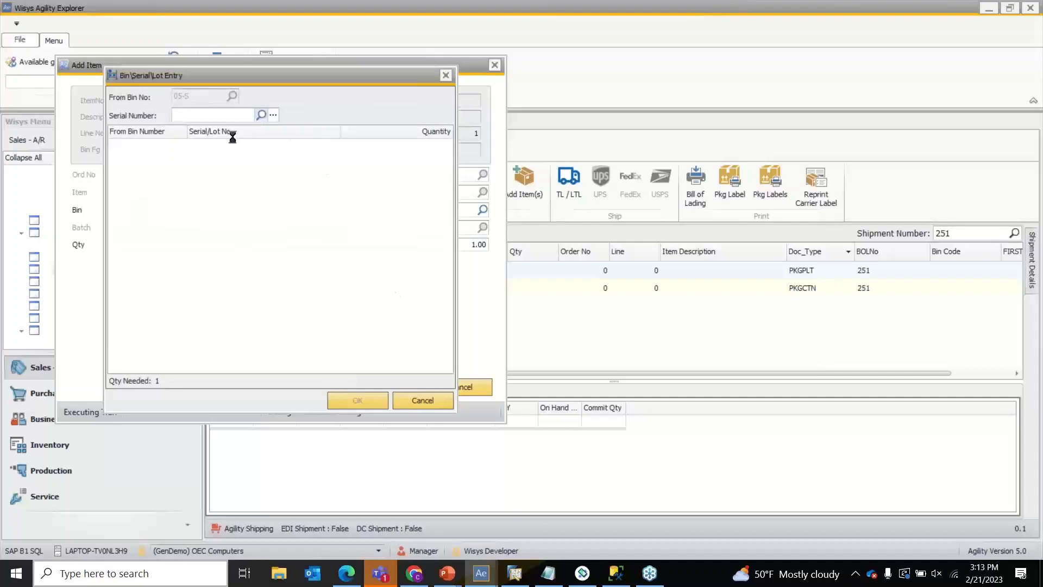
{"action": "double_click", "coordinate": [87, 164]}
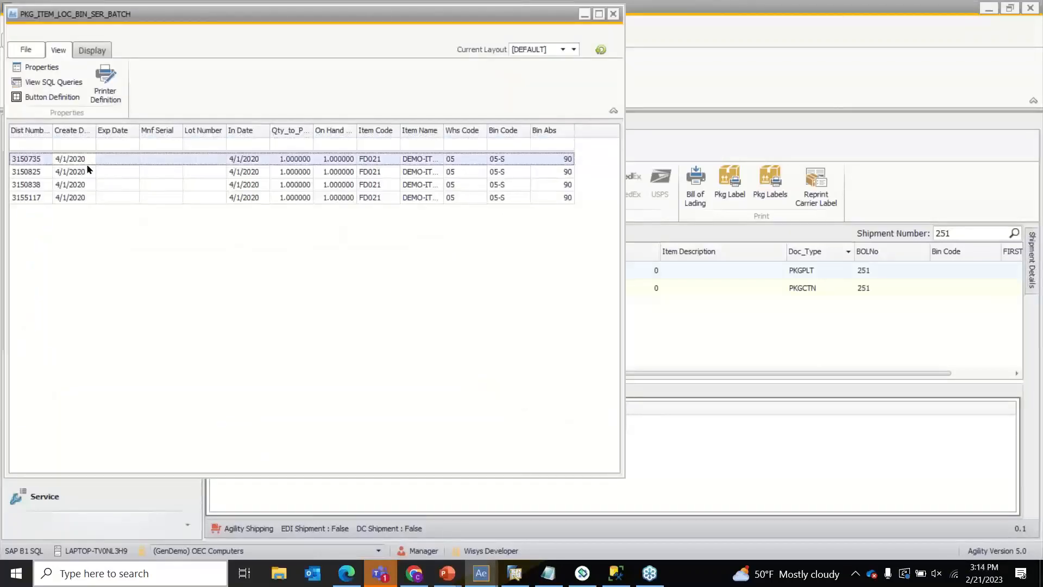
{"action": "left_click", "coordinate": [367, 401]}
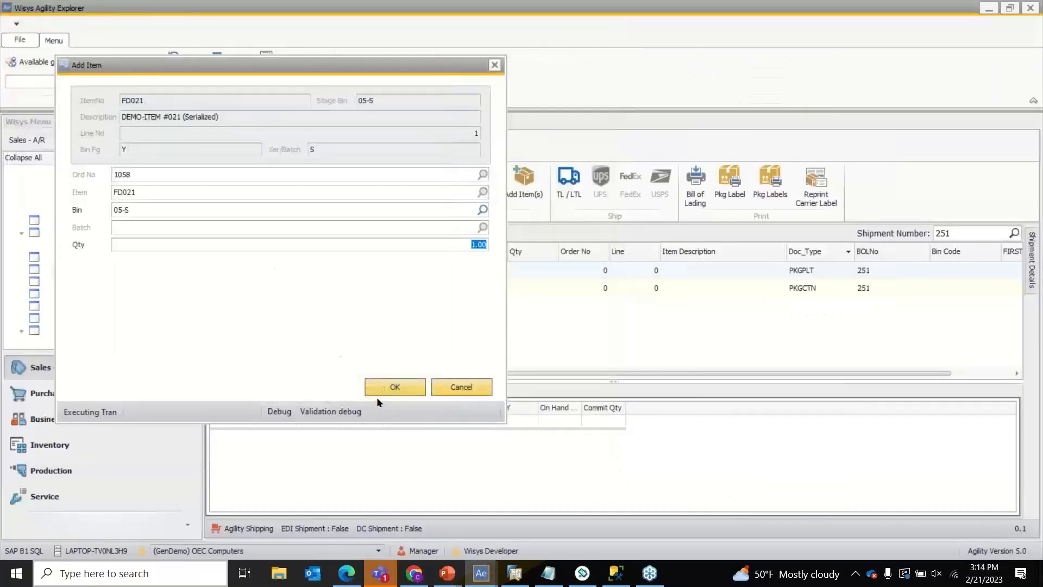
{"action": "left_click", "coordinate": [390, 387]}
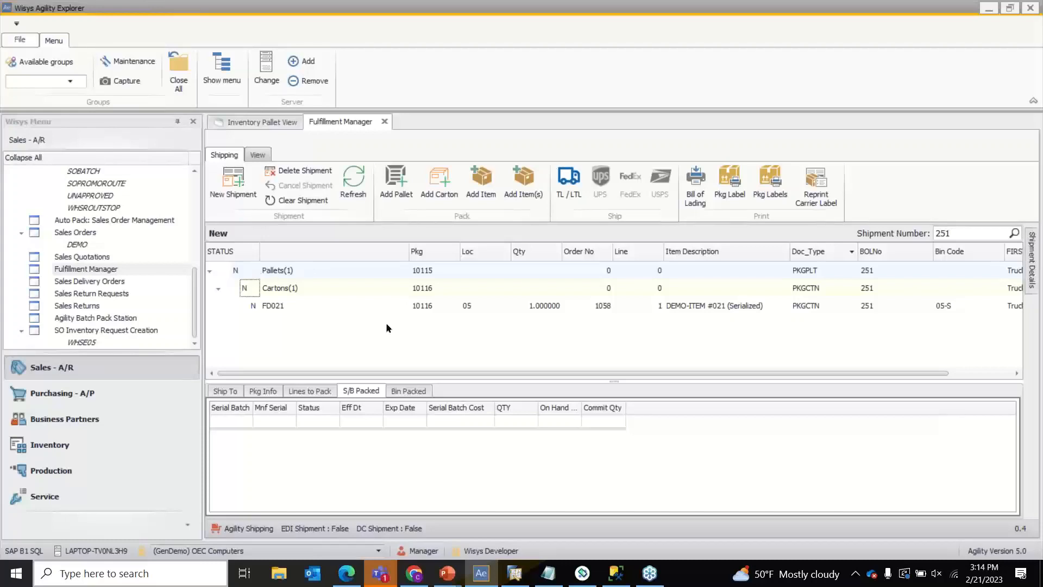
- Bring up the WSPKG query results in SSMS and inspect the PARENTID column
{"action": "left_click", "coordinate": [616, 573]}
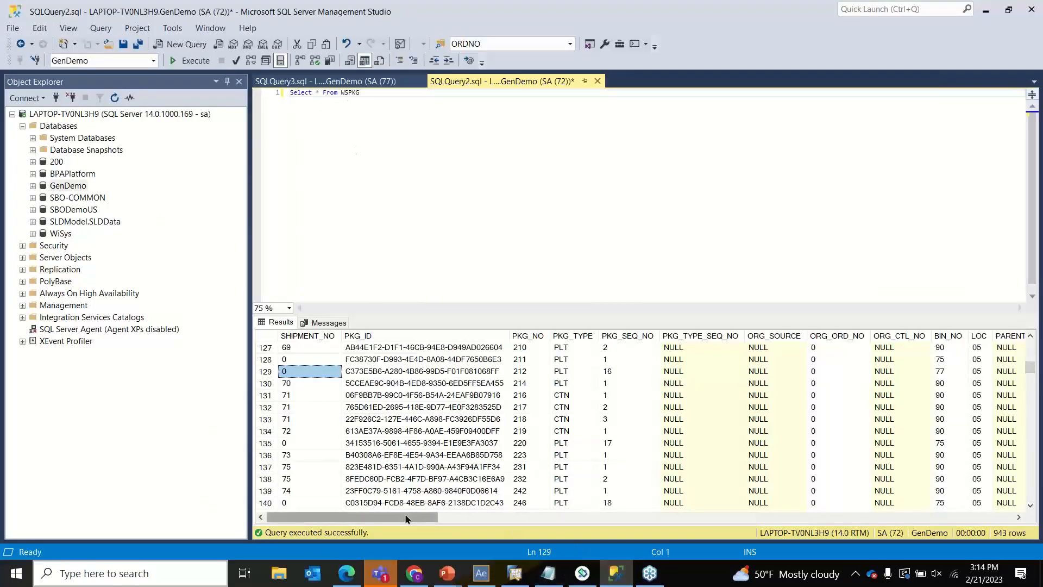
{"action": "left_click_drag", "start_coordinate": [437, 517], "coordinate": [484, 518]}
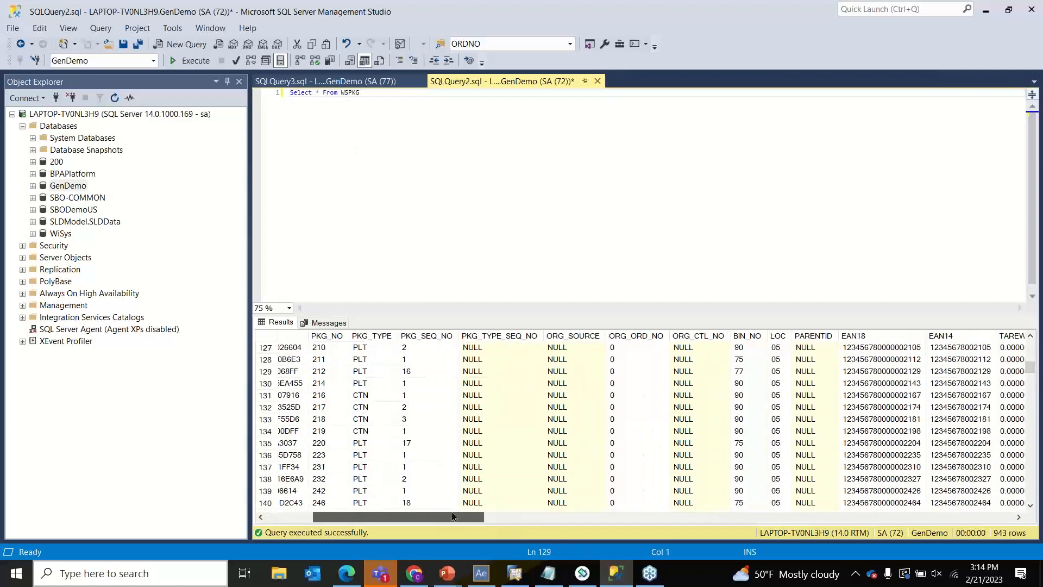
{"action": "left_click", "coordinate": [812, 337]}
{"action": "scroll", "coordinate": [800, 359], "scroll_direction": "down", "scroll_amount": 9}
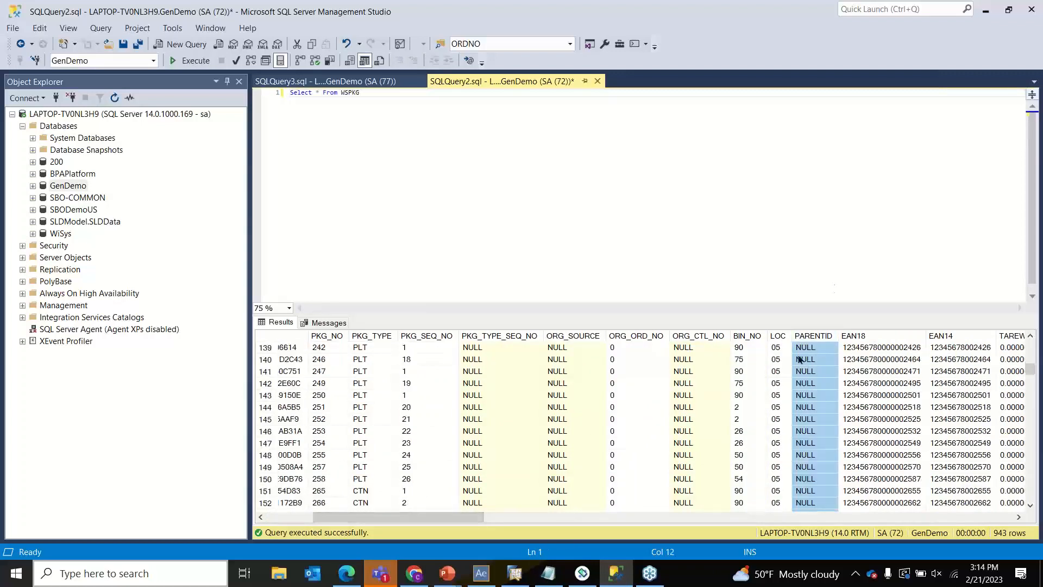
{"action": "scroll", "coordinate": [800, 360], "scroll_direction": "up", "scroll_amount": 13}
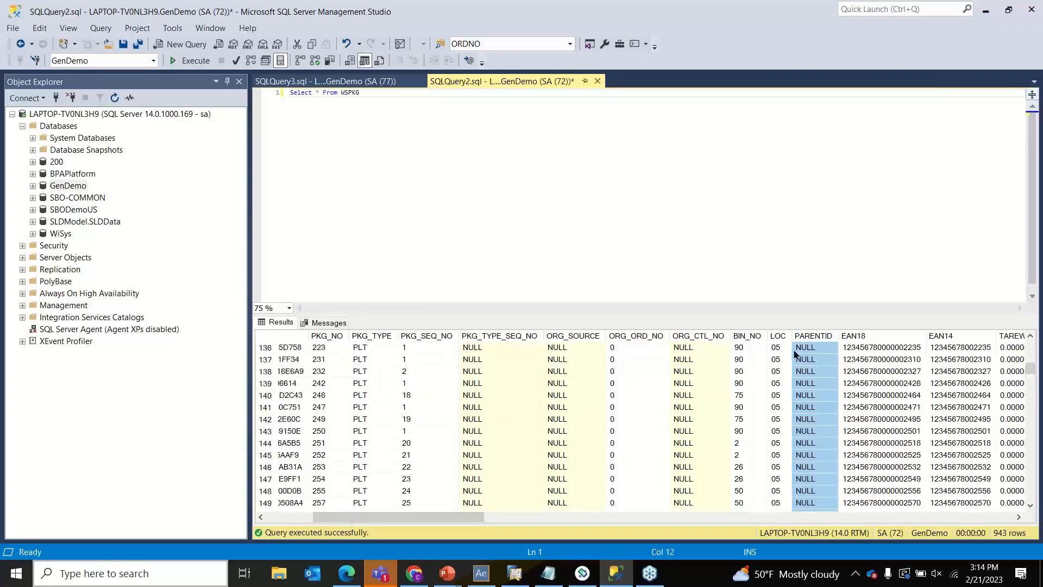
{"action": "scroll", "coordinate": [794, 354], "scroll_direction": "up", "scroll_amount": 20}
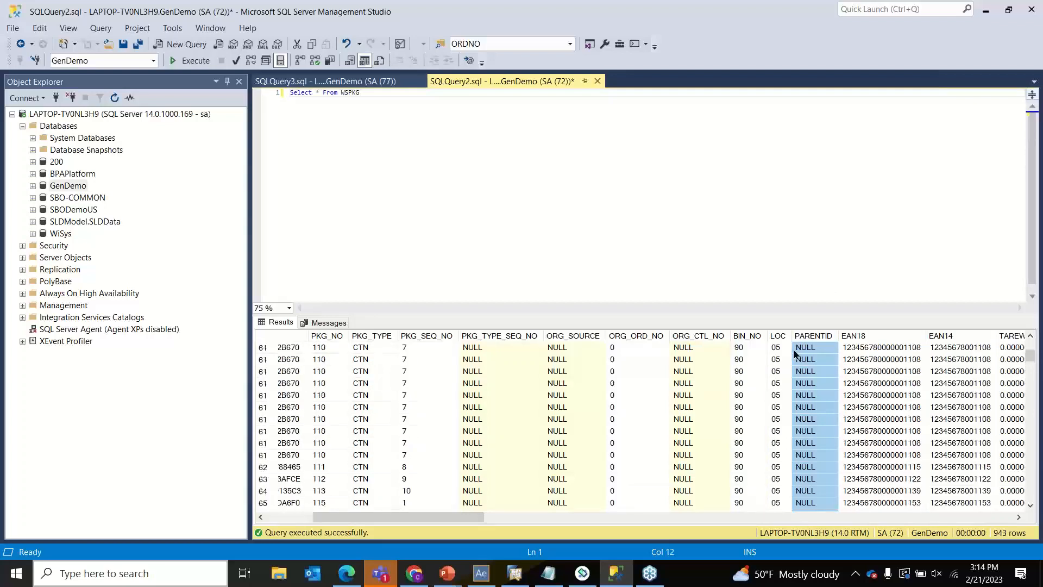
{"action": "scroll", "coordinate": [795, 354], "scroll_direction": "up", "scroll_amount": 10}
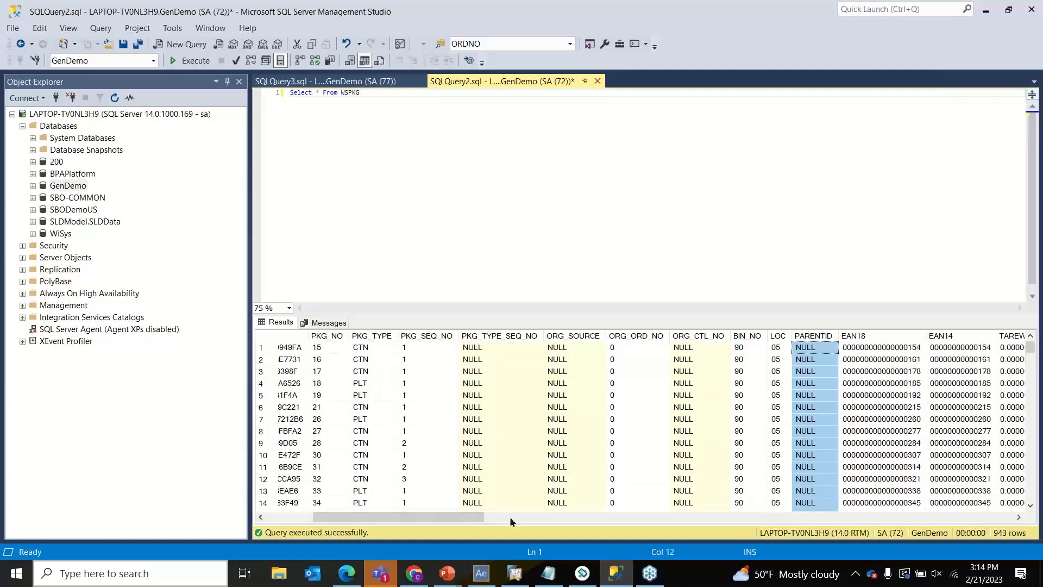
{"action": "left_click_drag", "start_coordinate": [402, 518], "coordinate": [235, 489]}
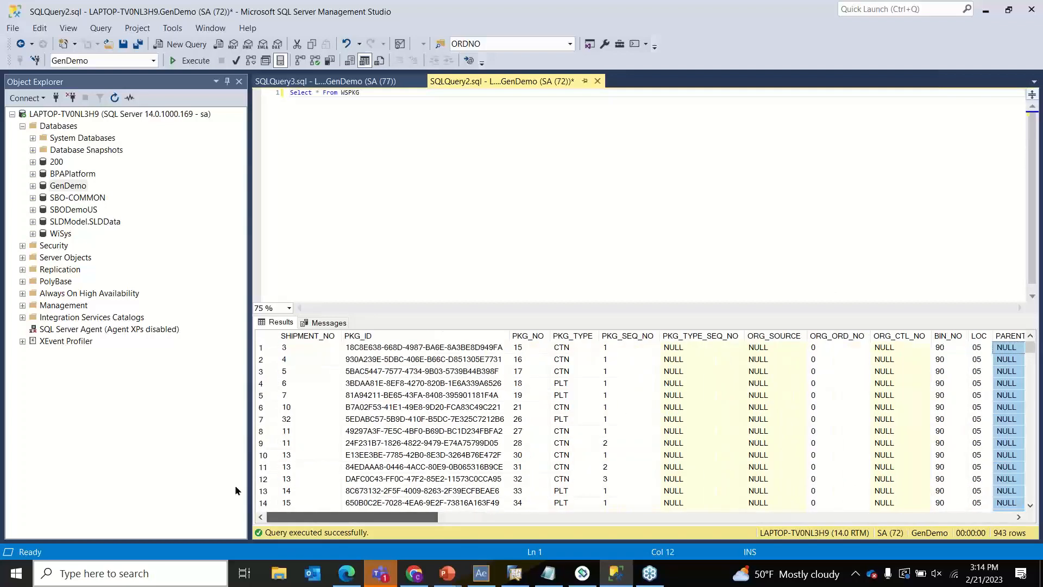
- Filter the WSPKG query with WHERE PKG_NO = 10116 and run it
{"action": "left_click", "coordinate": [445, 96]}
{"action": "type", "text": "W"}
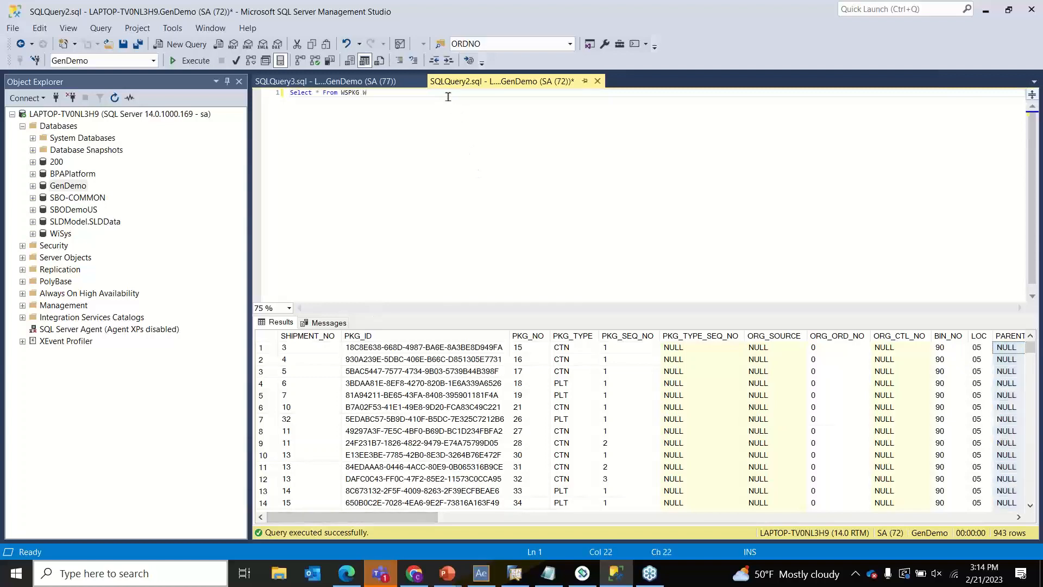
{"action": "type", "text": "HERE PK"}
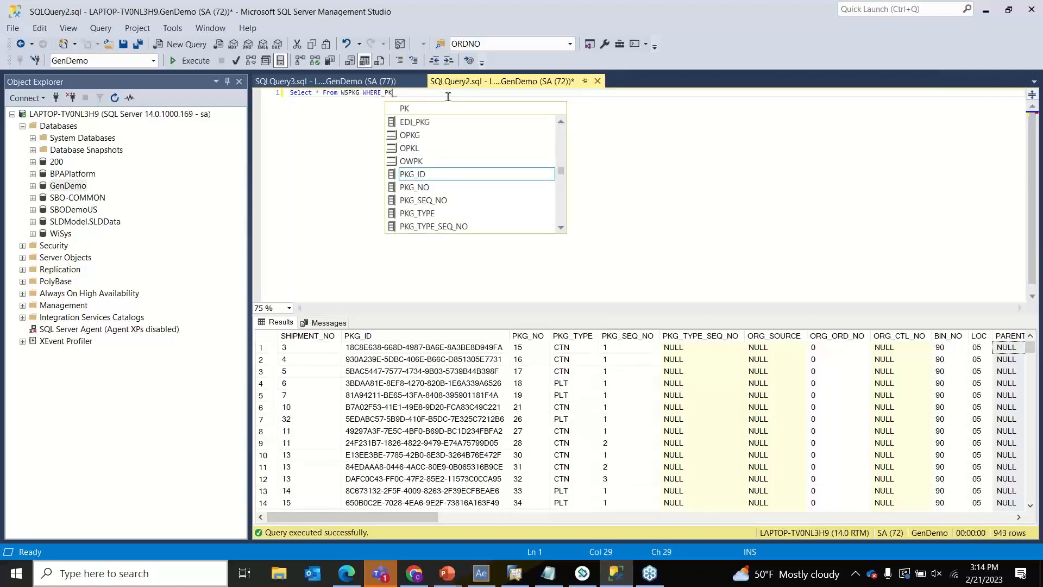
{"action": "type", "text": "G_N"}
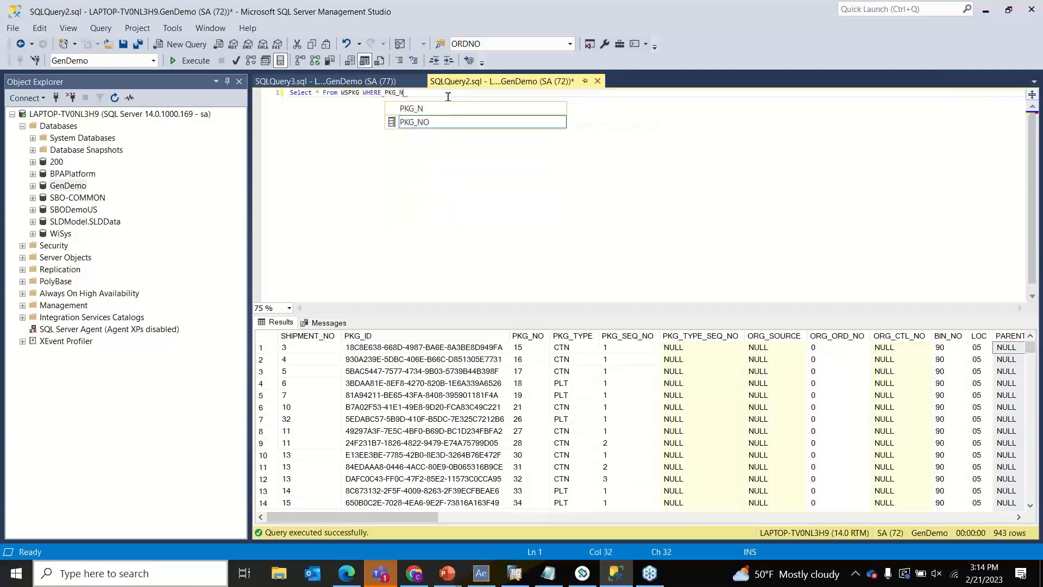
{"action": "type", "text": "O ="}
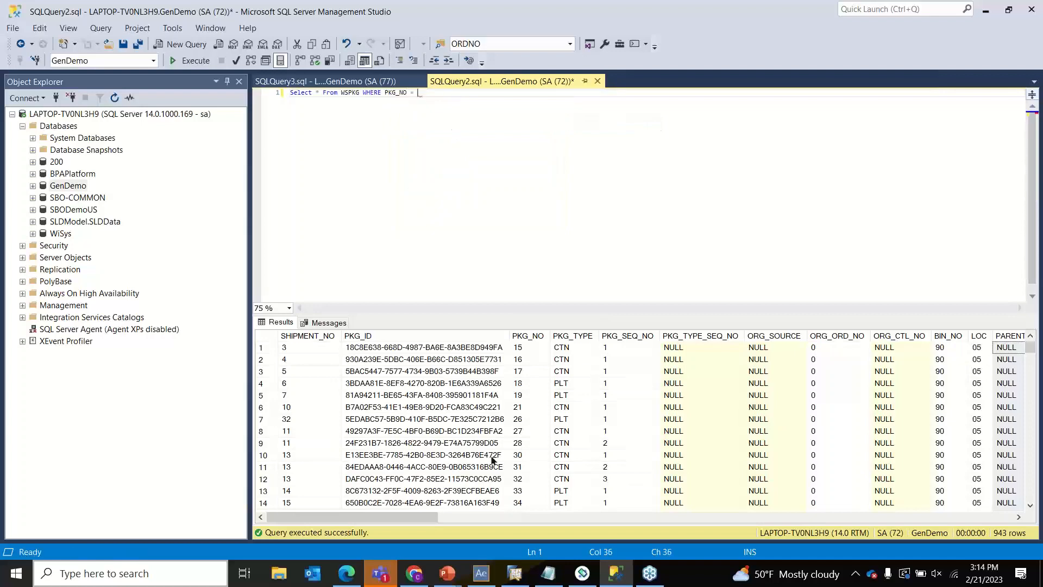
{"action": "left_click", "coordinate": [491, 579]}
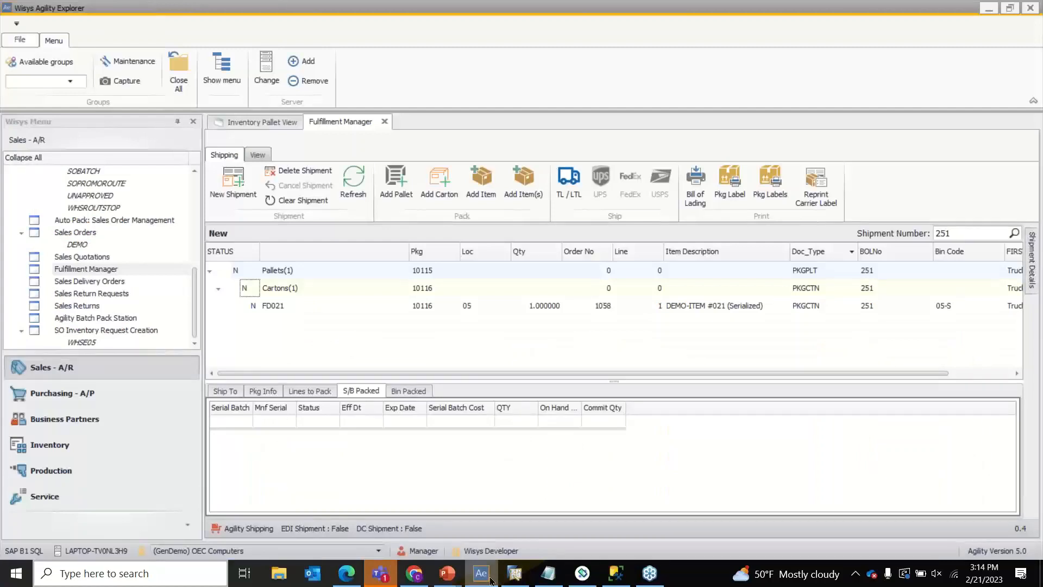
{"action": "left_click", "coordinate": [490, 579]}
{"action": "type", "text": "10116"}
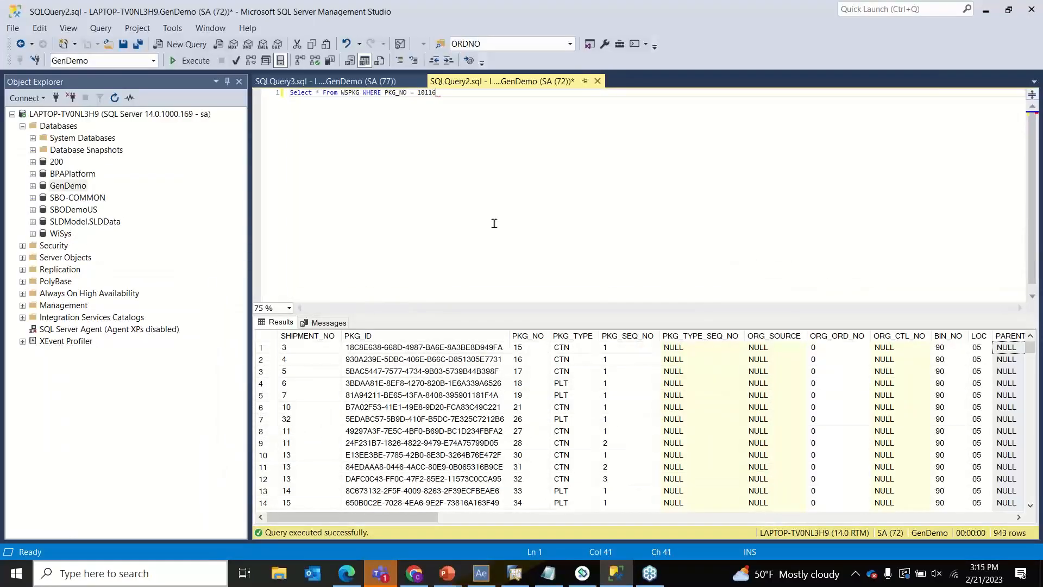
{"action": "left_click", "coordinate": [191, 61]}
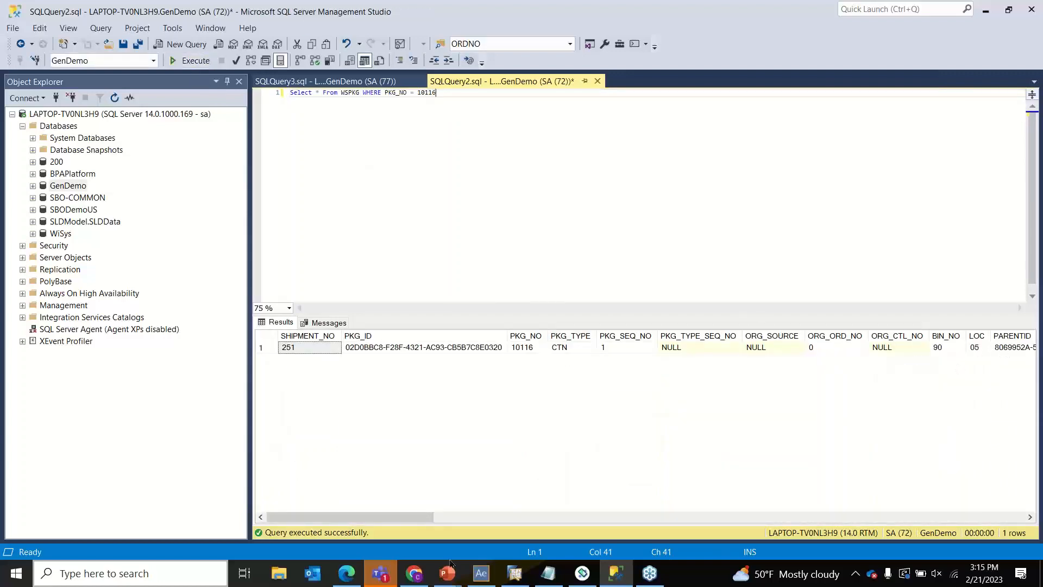
- Compare carton 10116's PARENTID value with pallet 10115's package number in Agility Explorer
{"action": "left_click_drag", "start_coordinate": [344, 521], "coordinate": [433, 523]}
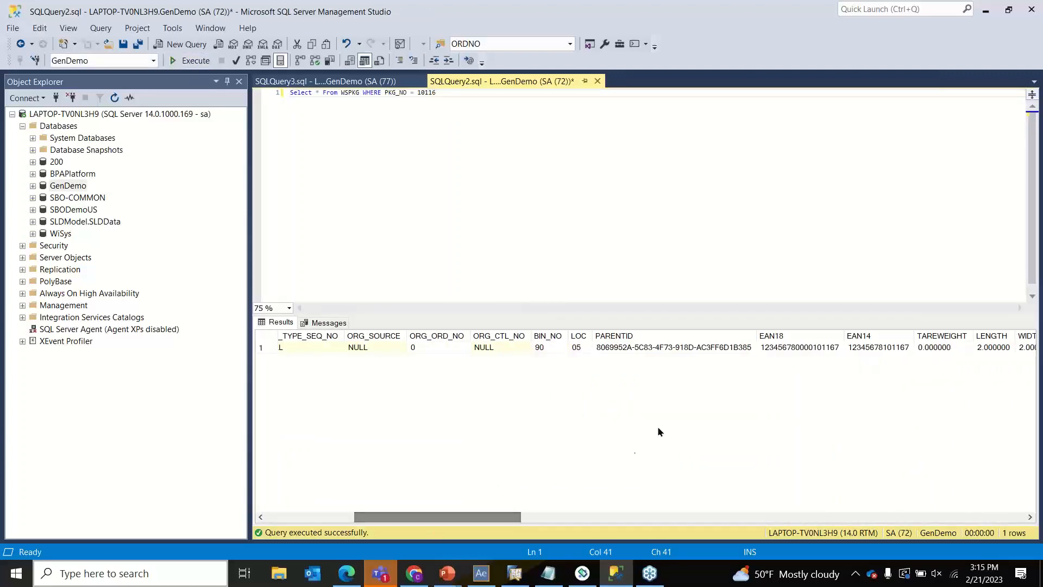
{"action": "left_click", "coordinate": [670, 351]}
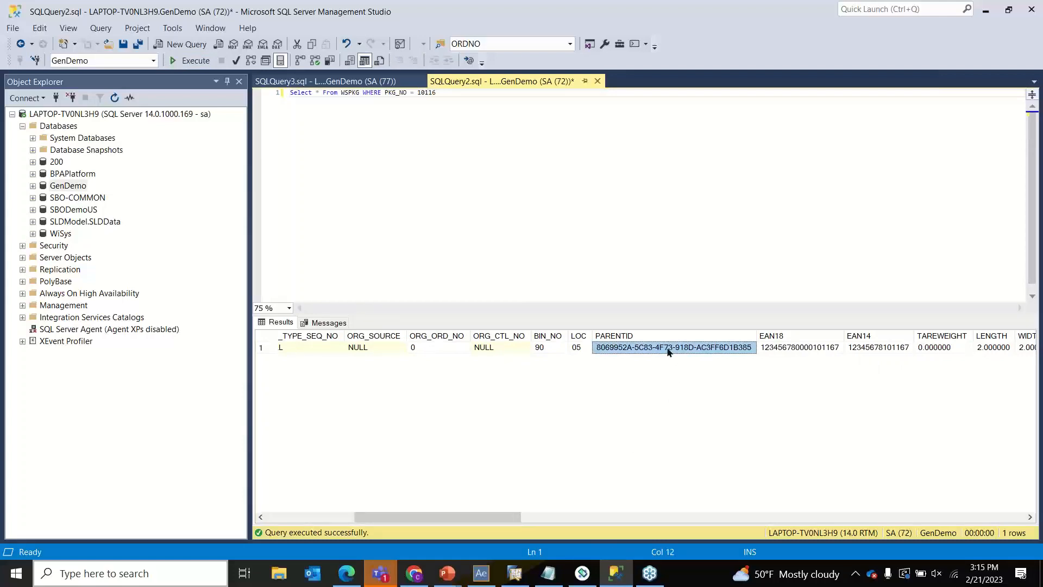
{"action": "left_click", "coordinate": [478, 577]}
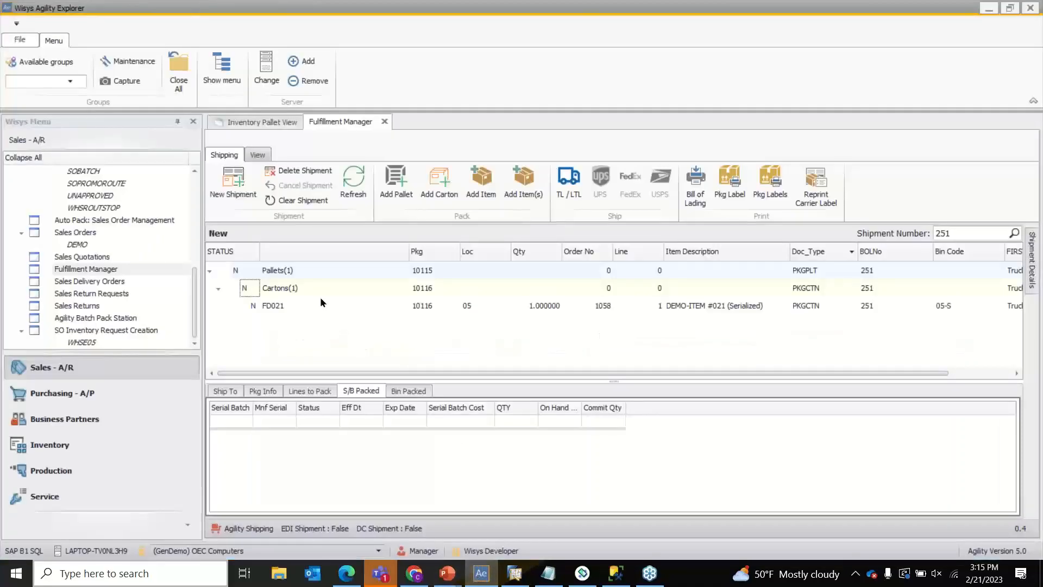
{"action": "left_click", "coordinate": [429, 270]}
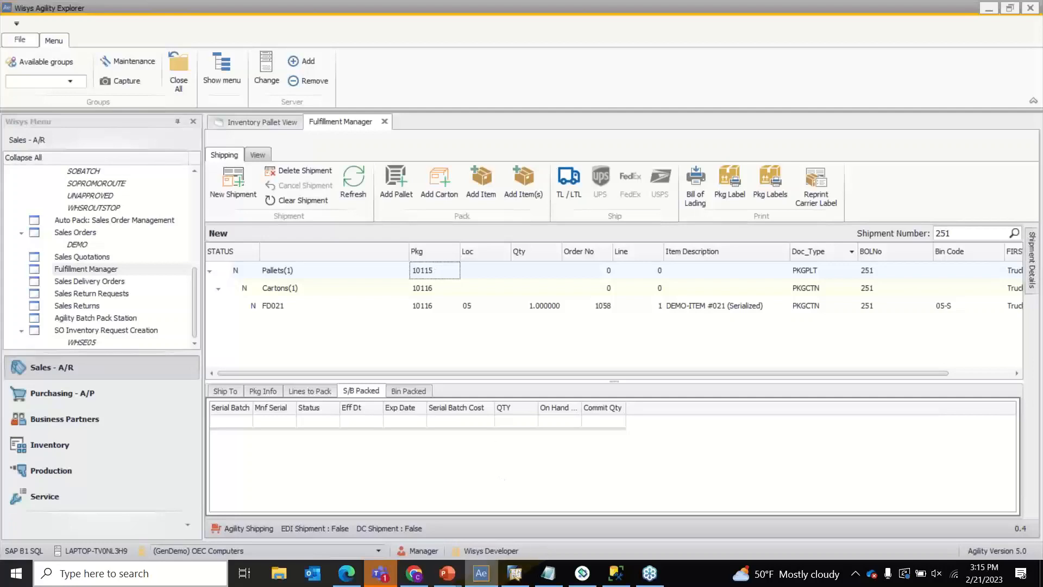
{"action": "mouse_move", "coordinate": [481, 574]}
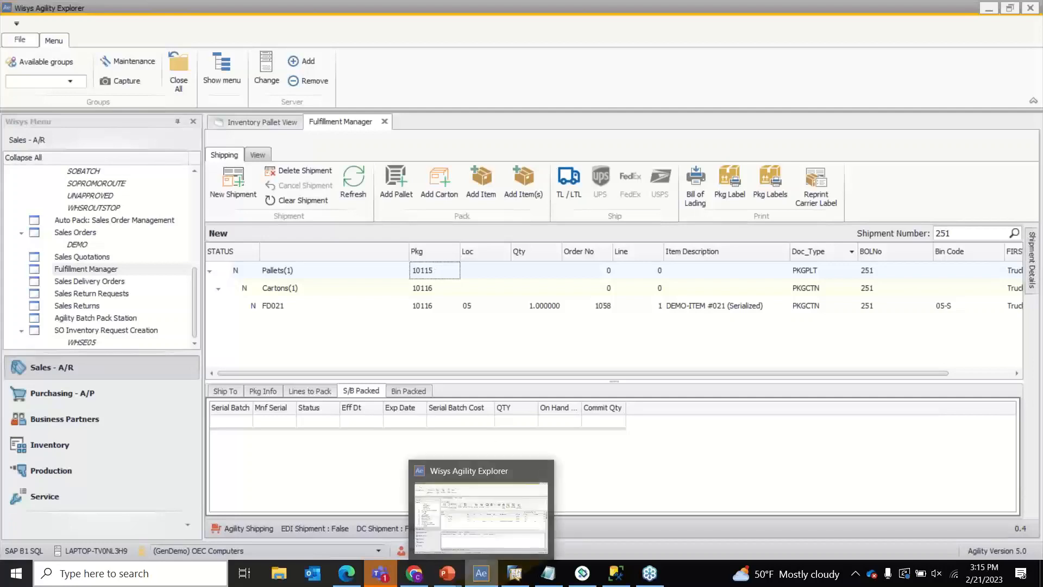
{"action": "left_click", "coordinate": [615, 573]}
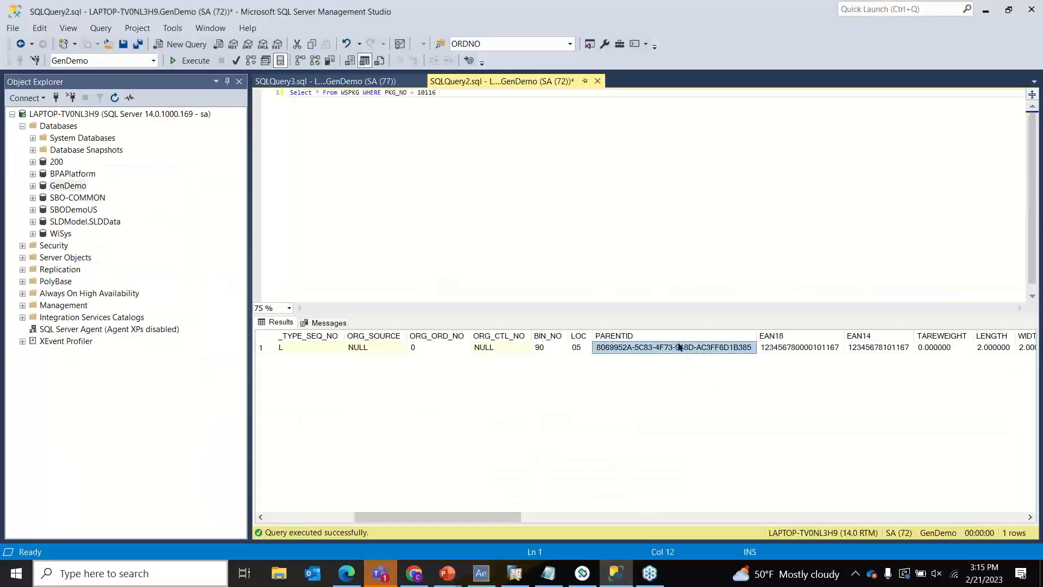
- Copy the carton's PARENTID value and add an opening quote to the query's filter value
{"action": "right_click", "coordinate": [680, 345]}
{"action": "left_click", "coordinate": [718, 355]}
{"action": "left_click", "coordinate": [433, 94]}
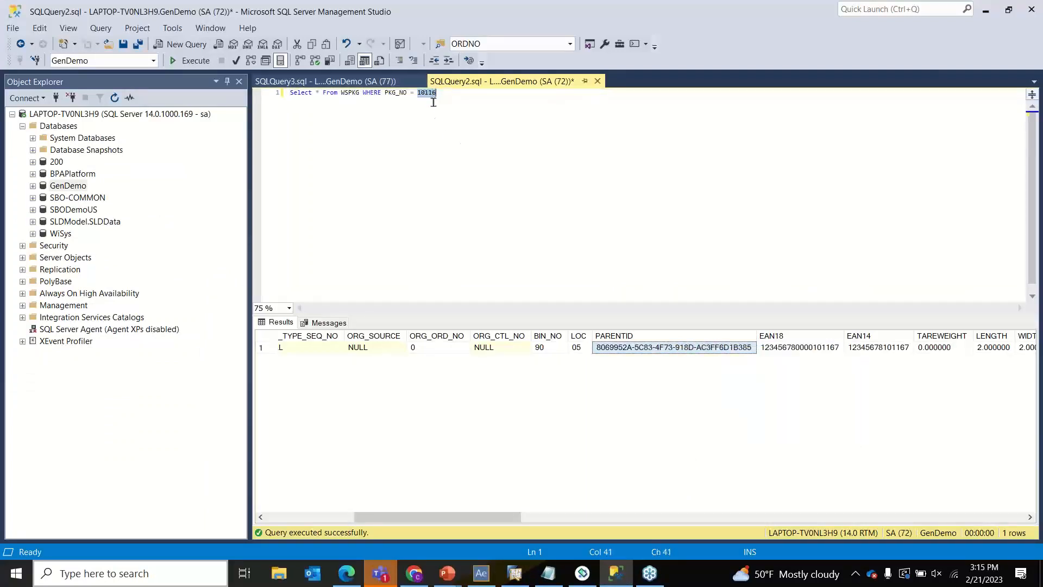
{"action": "type", "text": "'"}
{"action": "key", "text": "Left"}
{"action": "key", "text": "Left"}
{"action": "key", "text": "Left"}
{"action": "key", "text": "Left"}
{"action": "key", "text": "Left"}
{"action": "key", "text": "Left"}
{"action": "key", "text": "Left"}
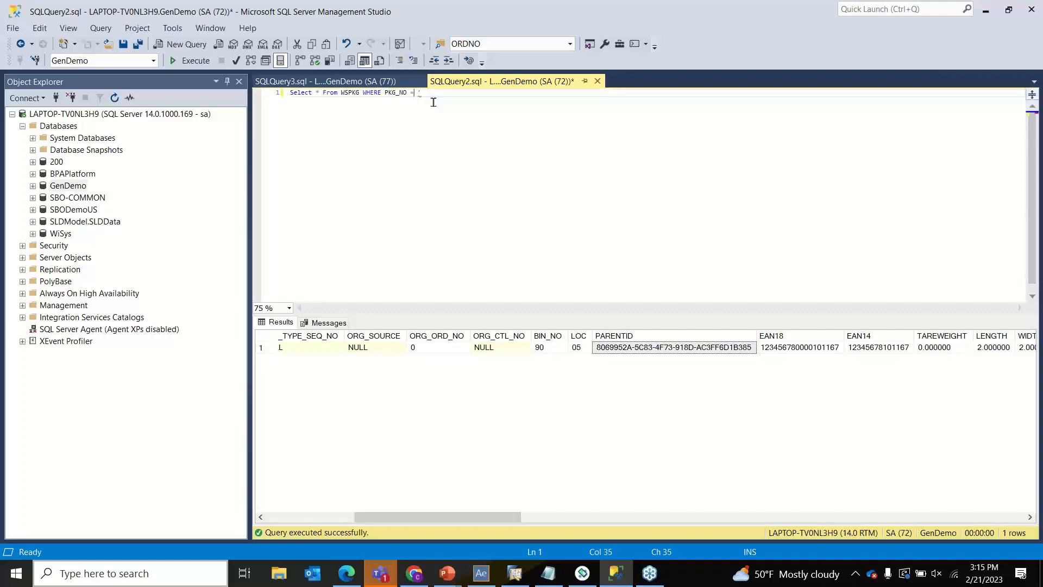
{"action": "key", "text": "Right"}
{"action": "key", "text": "Right"}
{"action": "key", "text": "Right"}
{"action": "key", "text": "Right"}
{"action": "key", "text": "ctrl+v"}
- Replace 10116 in the query with the copied PARENTID value
{"action": "left_click", "coordinate": [688, 347]}
{"action": "right_click", "coordinate": [688, 347]}
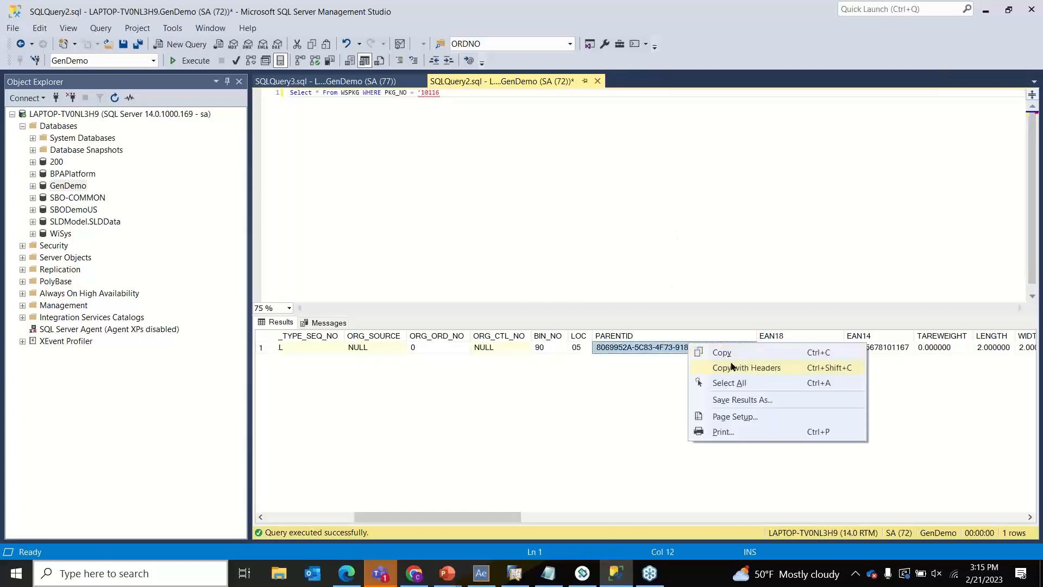
{"action": "left_click", "coordinate": [724, 352]}
{"action": "left_click_drag", "start_coordinate": [444, 94], "coordinate": [422, 94]}
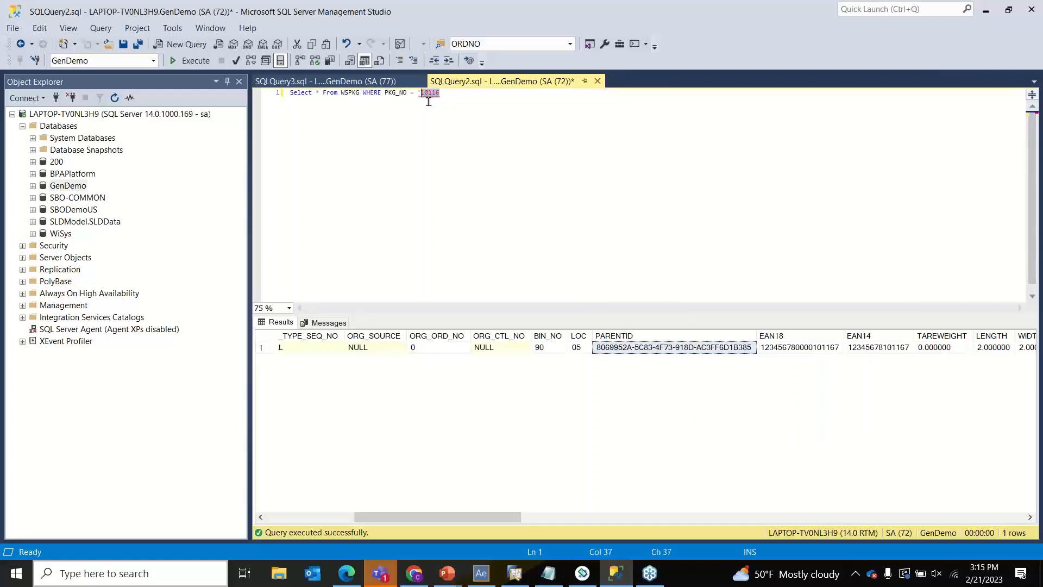
{"action": "key", "text": "ctrl+v"}
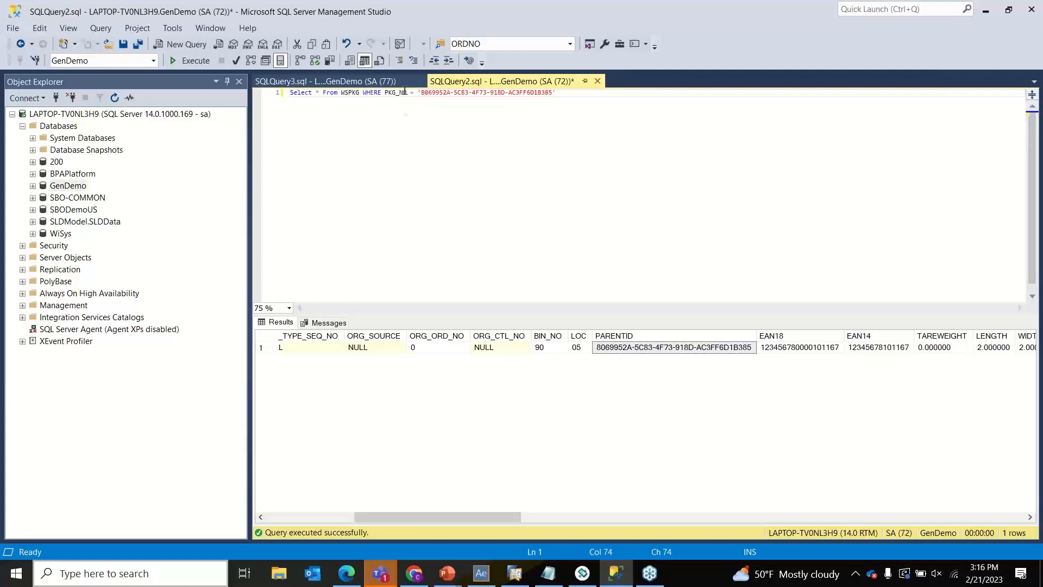
- Change the filter column from PKG_NO to PKG_ID and run the query, returning pallet 10115
{"action": "left_click", "coordinate": [405, 93]}
{"action": "left_click", "coordinate": [408, 93]}
{"action": "key", "text": "BackSpace"}
{"action": "key", "text": "BackSpace"}
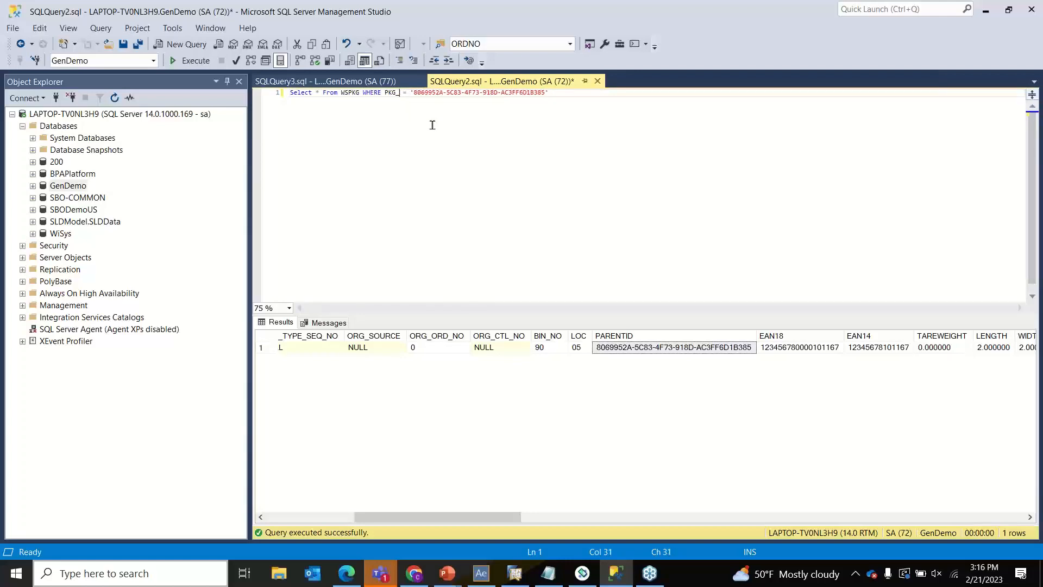
{"action": "type", "text": "ID"}
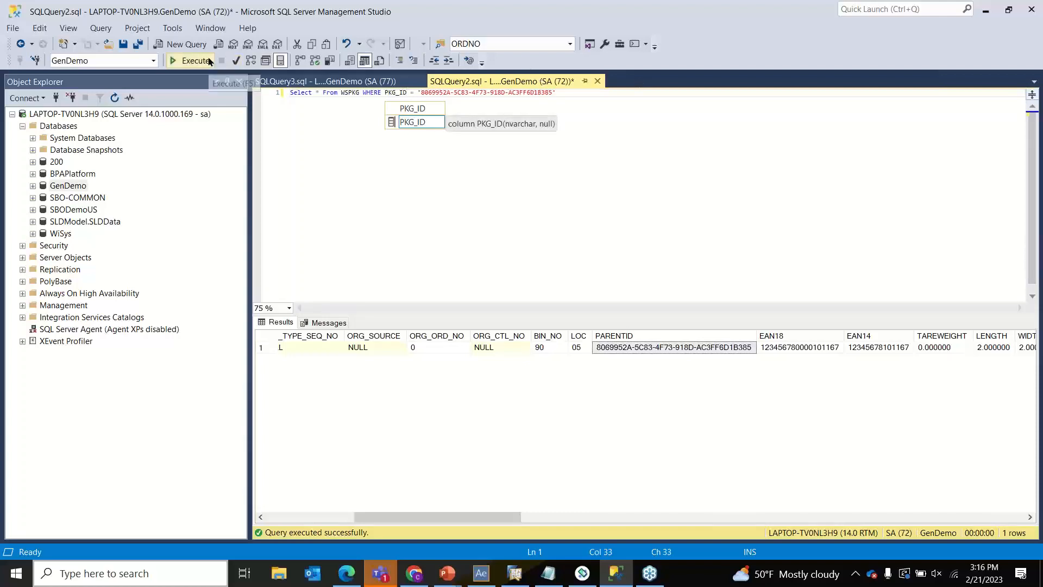
{"action": "left_click", "coordinate": [481, 574]}
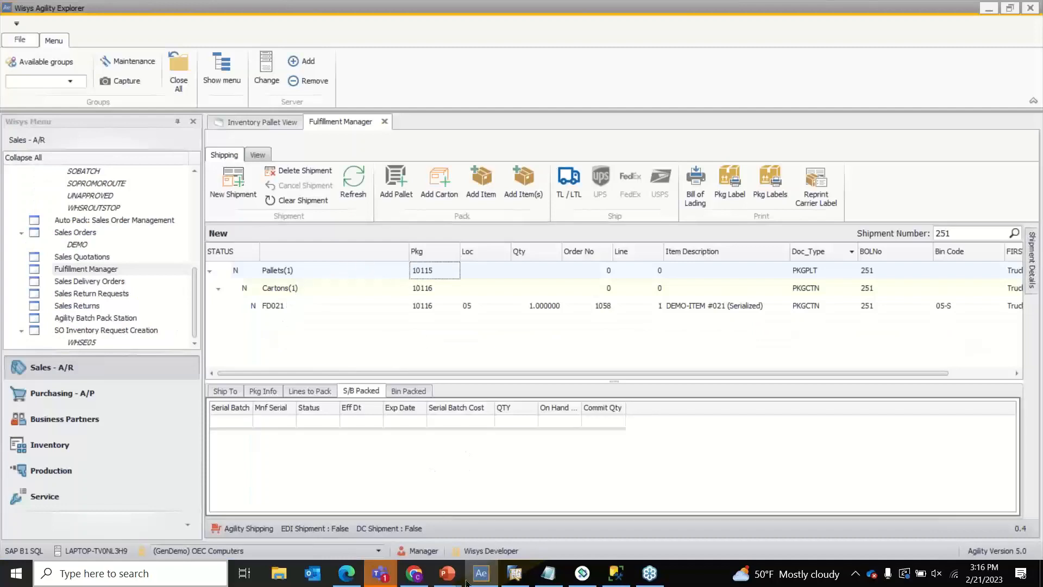
{"action": "left_click", "coordinate": [482, 573]}
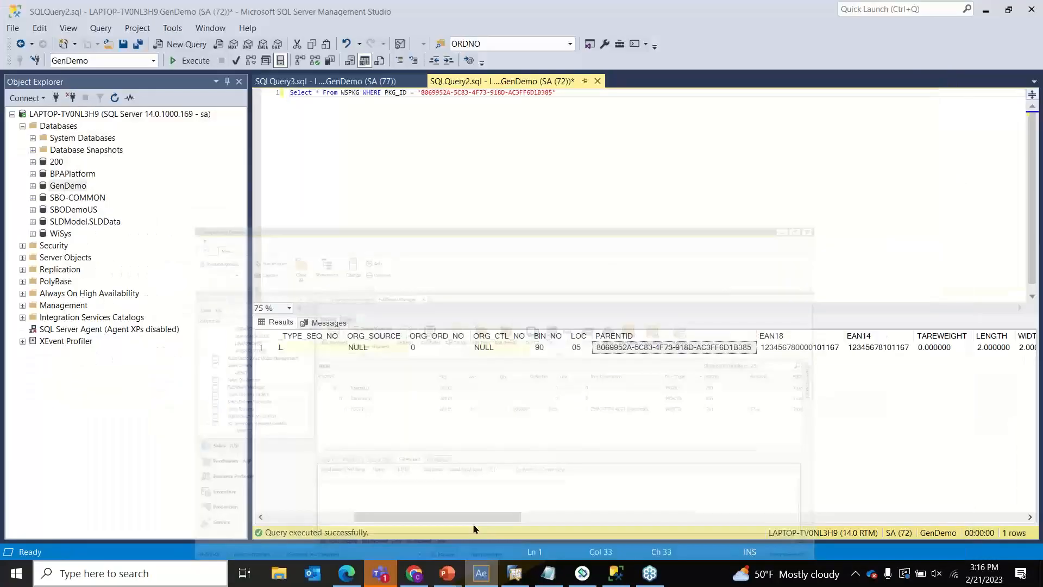
{"action": "left_click", "coordinate": [191, 60]}
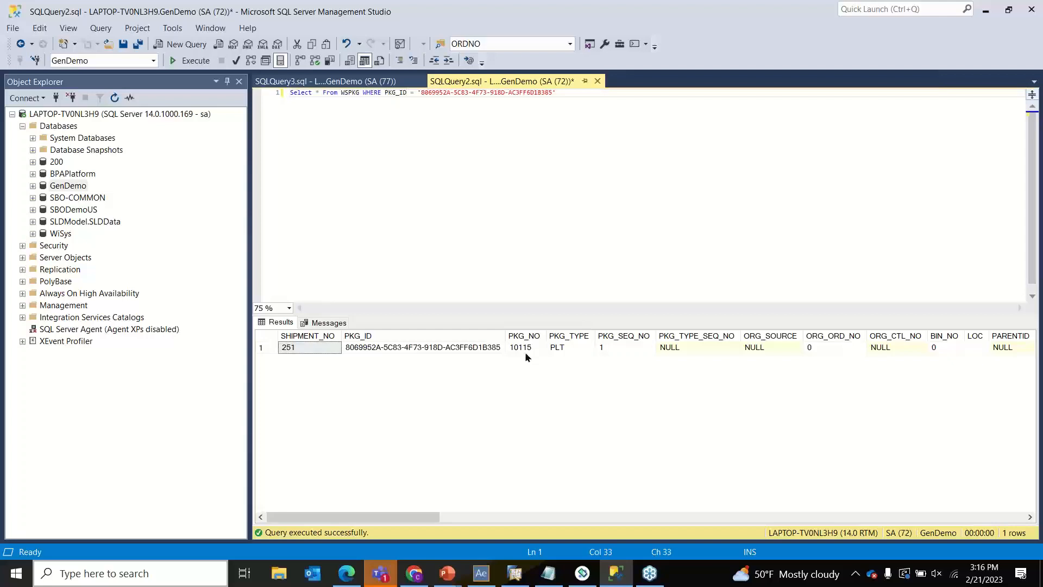
- Open the Packing and Shipping package types, collapse CTN and PLT, and begin a New Type
{"action": "left_click", "coordinate": [481, 573]}
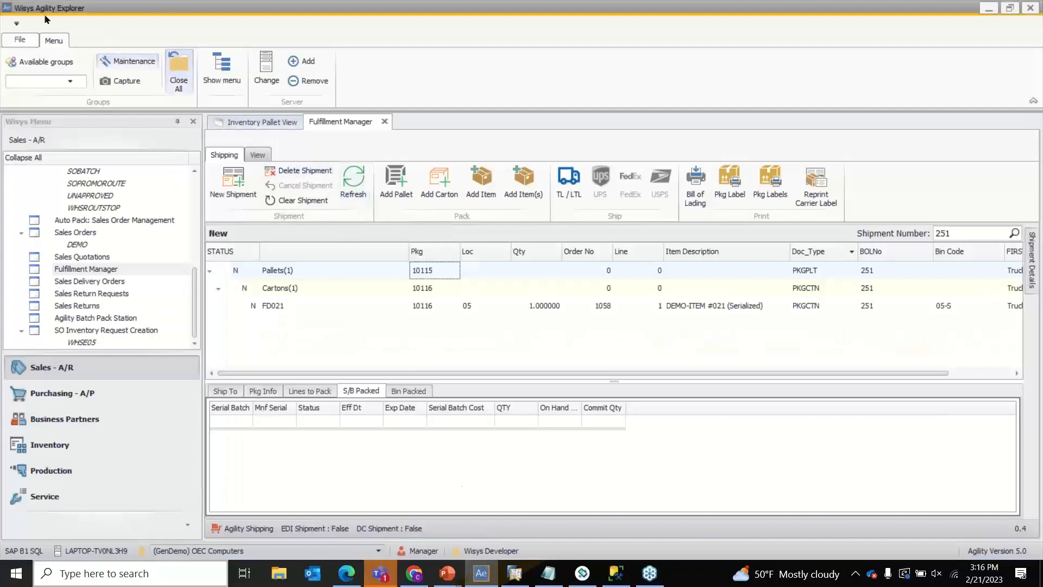
{"action": "left_click", "coordinate": [26, 43]}
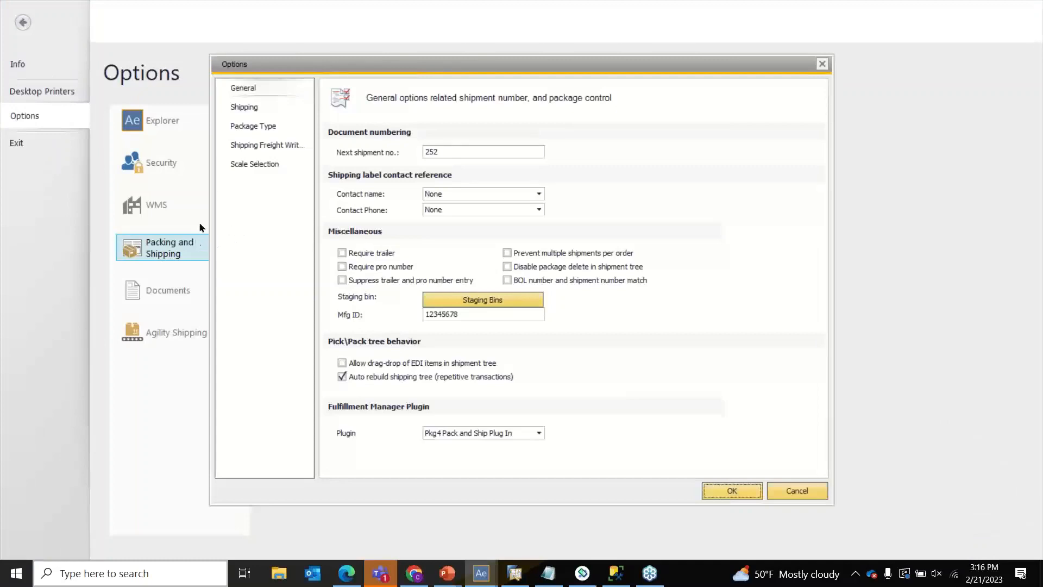
{"action": "left_click", "coordinate": [235, 127]}
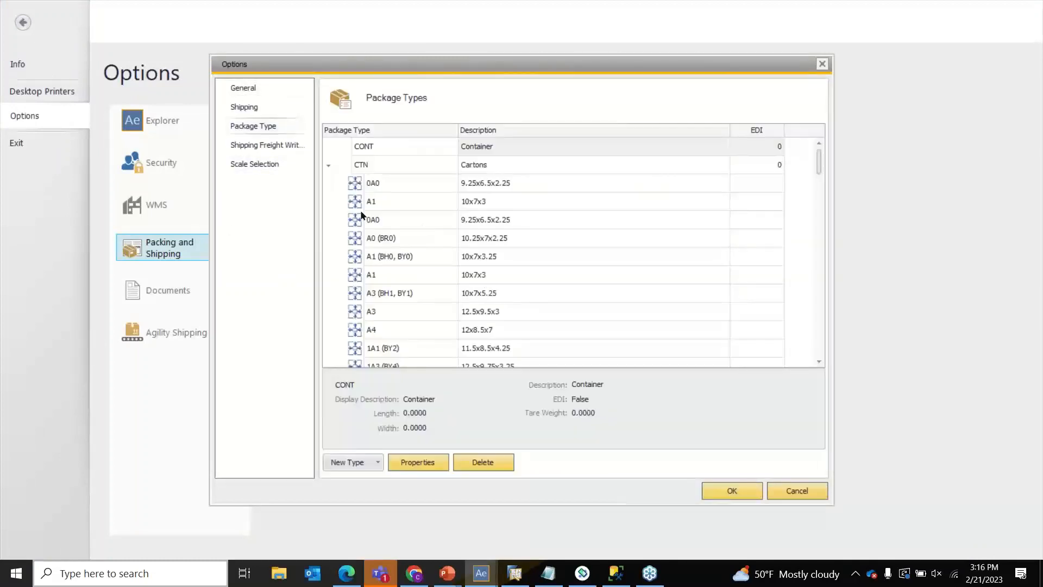
{"action": "left_click", "coordinate": [326, 163]}
{"action": "left_click", "coordinate": [330, 182]}
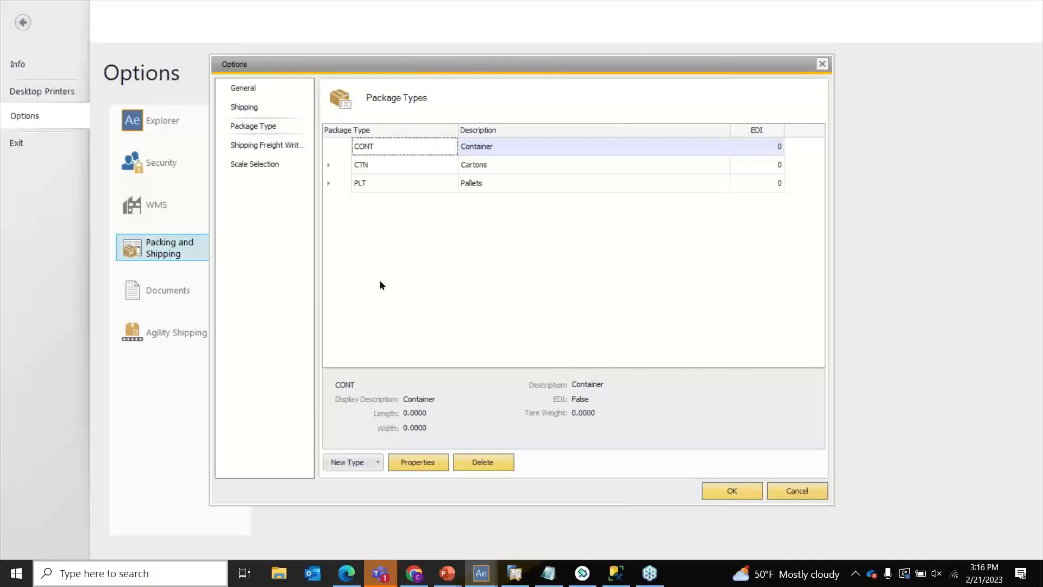
{"action": "left_click", "coordinate": [379, 463]}
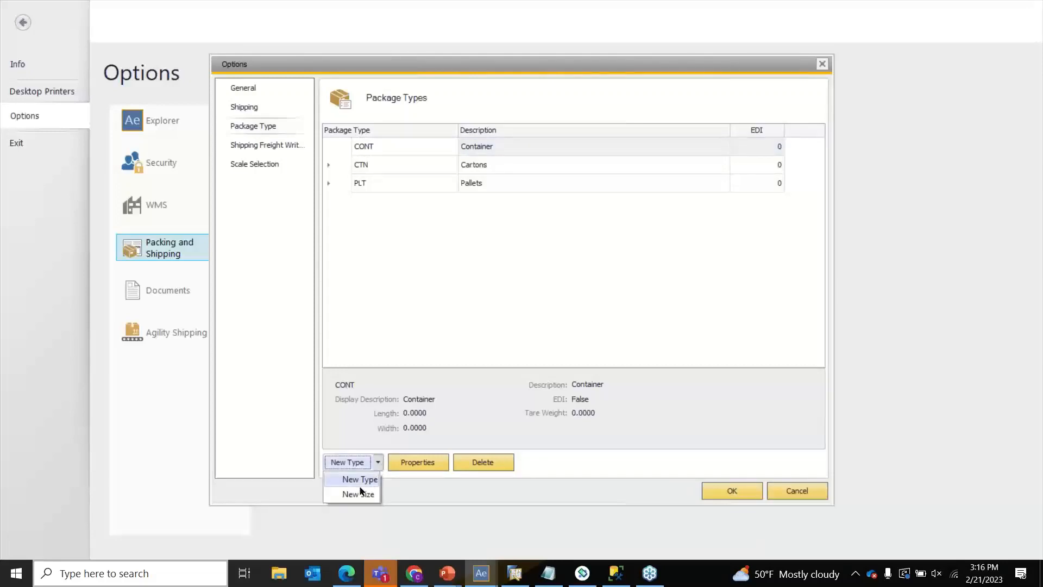
{"action": "left_click", "coordinate": [360, 484]}
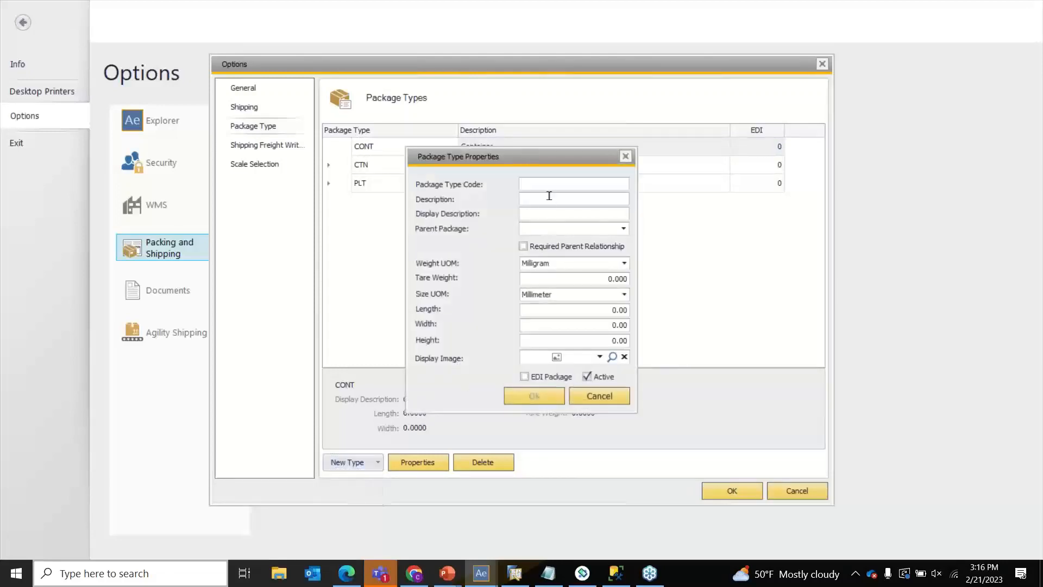
- Enter package type code BTL with Cartons as its parent package, leaving the relationship optional
{"action": "type", "text": "BTL"}
{"action": "key", "text": "Tab"}
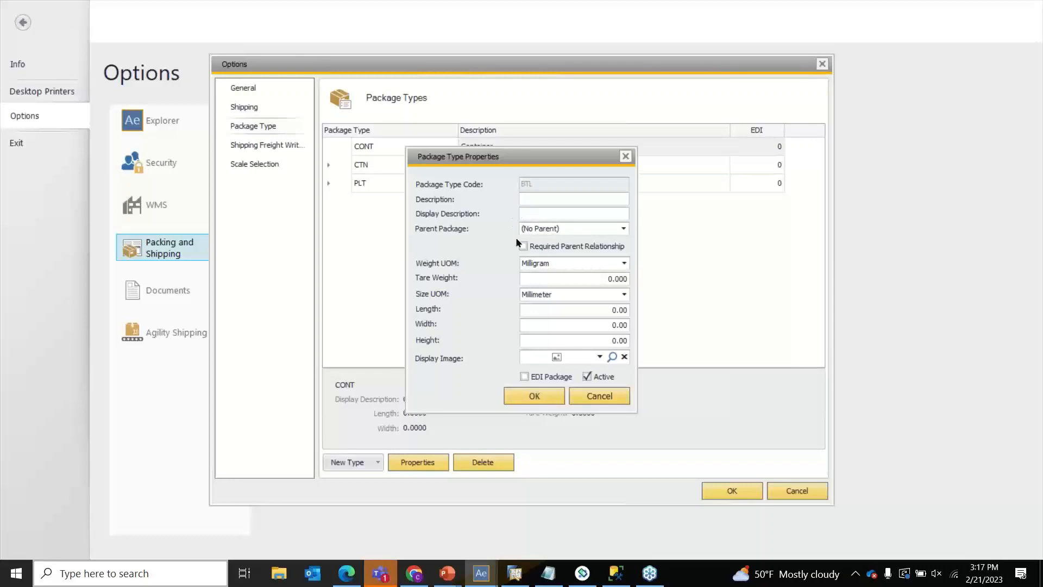
{"action": "left_click", "coordinate": [555, 233]}
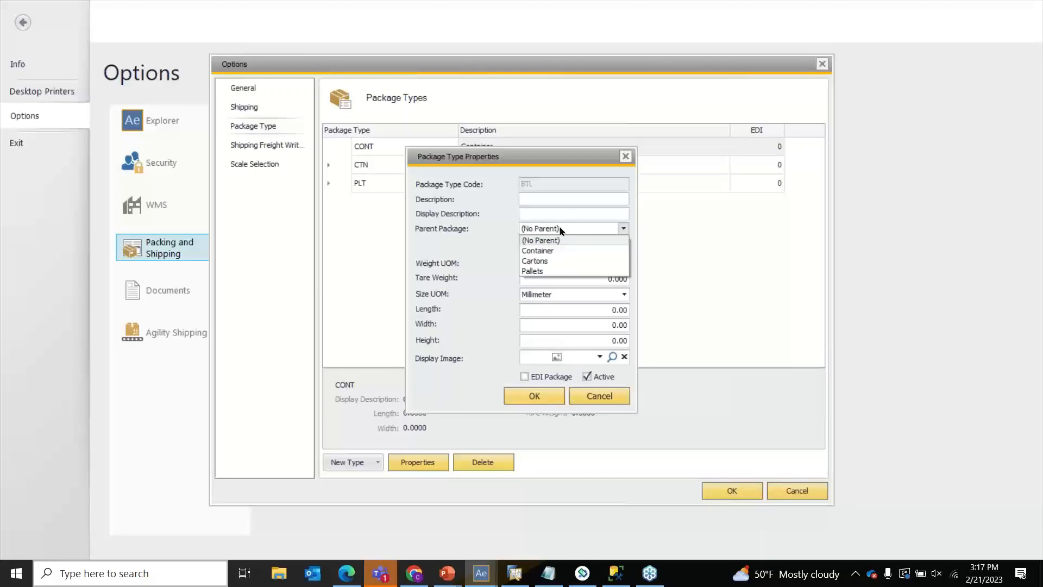
{"action": "left_click", "coordinate": [547, 261]}
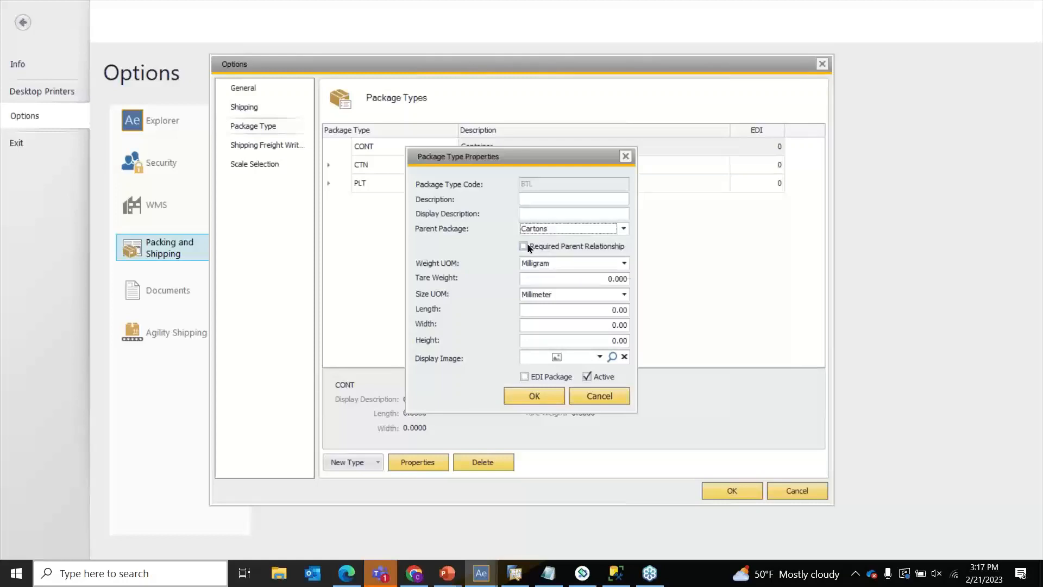
{"action": "left_click", "coordinate": [525, 247]}
{"action": "left_click", "coordinate": [525, 248]}
{"action": "left_click", "coordinate": [525, 248]}
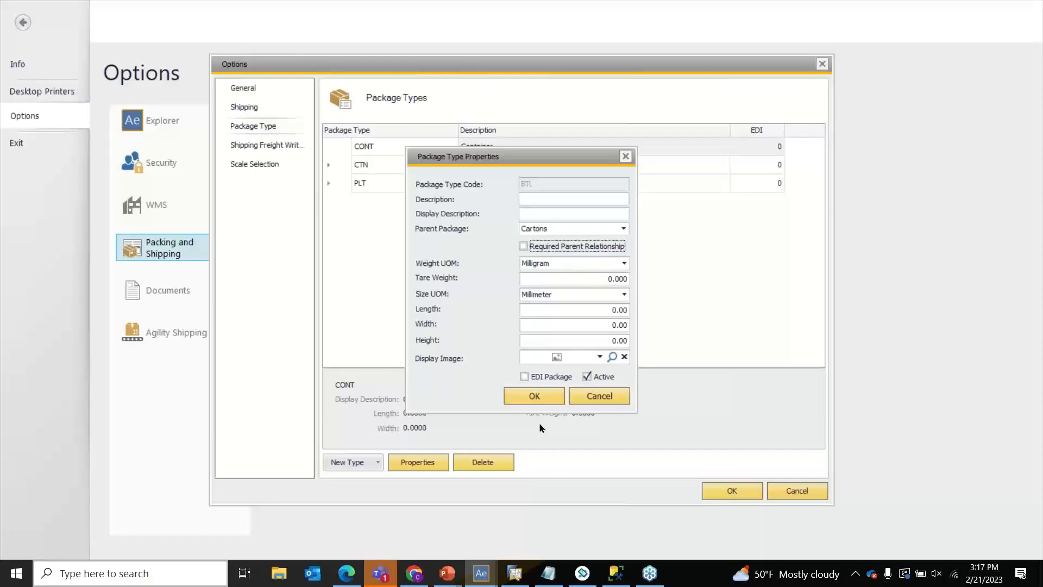
- Try saving BTL, dismiss the DisplayDescription error, then cancel and close the options
{"action": "left_click", "coordinate": [534, 395]}
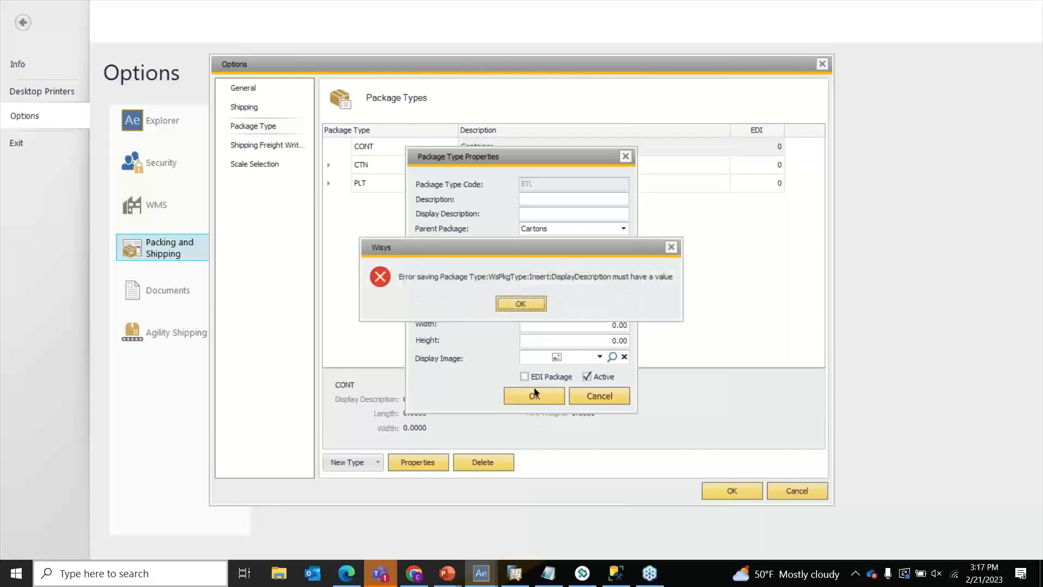
{"action": "left_click", "coordinate": [518, 304]}
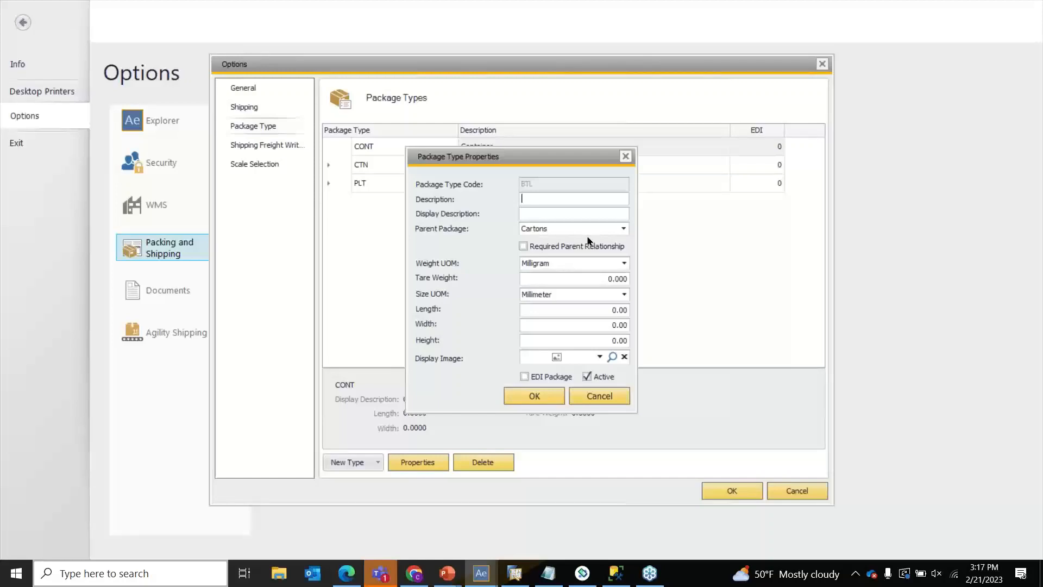
{"action": "left_click", "coordinate": [626, 157]}
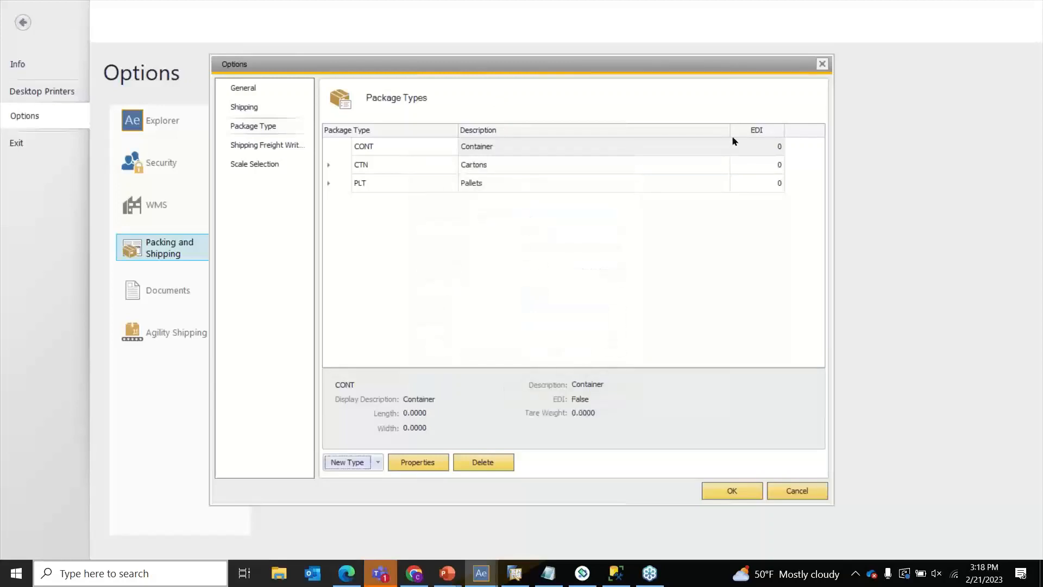
{"action": "left_click", "coordinate": [823, 65]}
{"action": "left_click", "coordinate": [24, 22]}
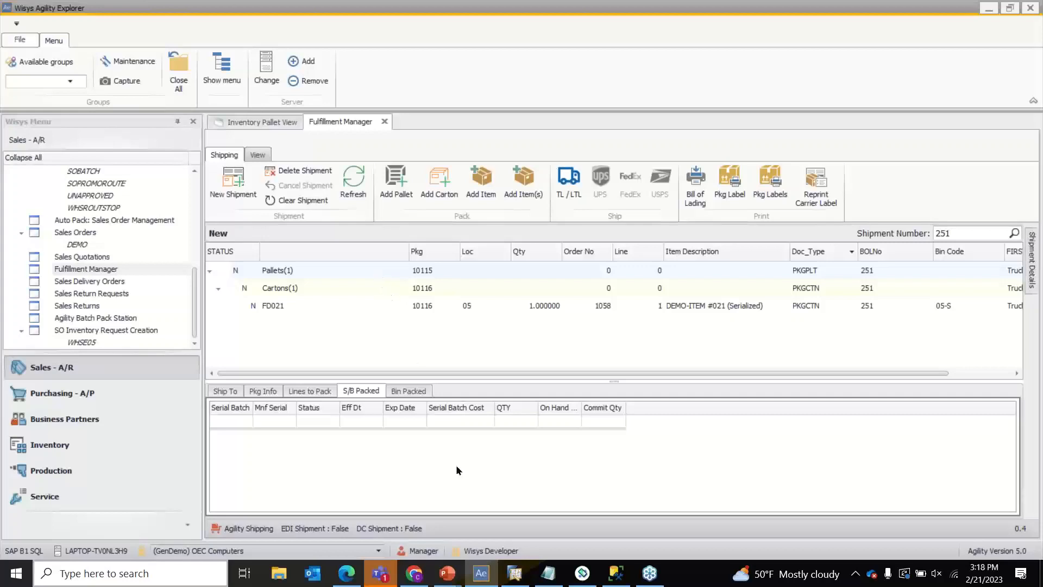
- Return to the slide show and advance to the What We Covered Today slide
{"action": "mouse_move", "coordinate": [461, 576]}
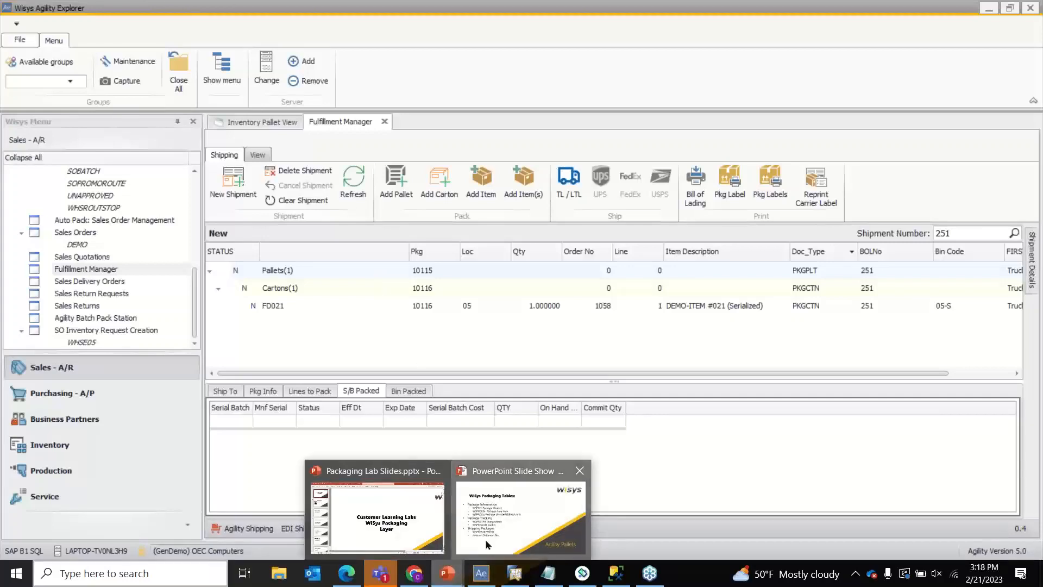
{"action": "left_click", "coordinate": [485, 538]}
{"action": "left_click", "coordinate": [596, 188]}
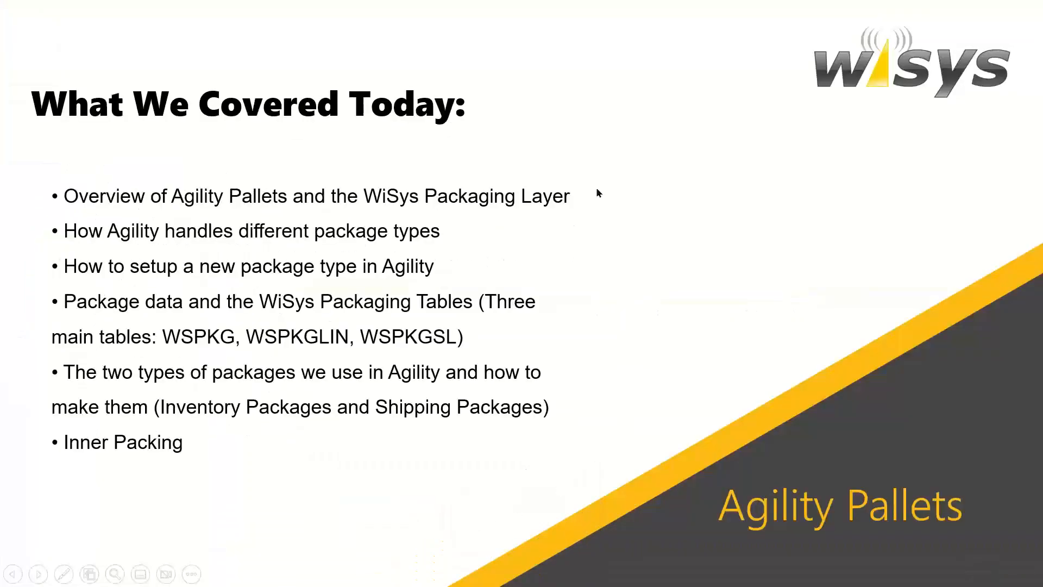